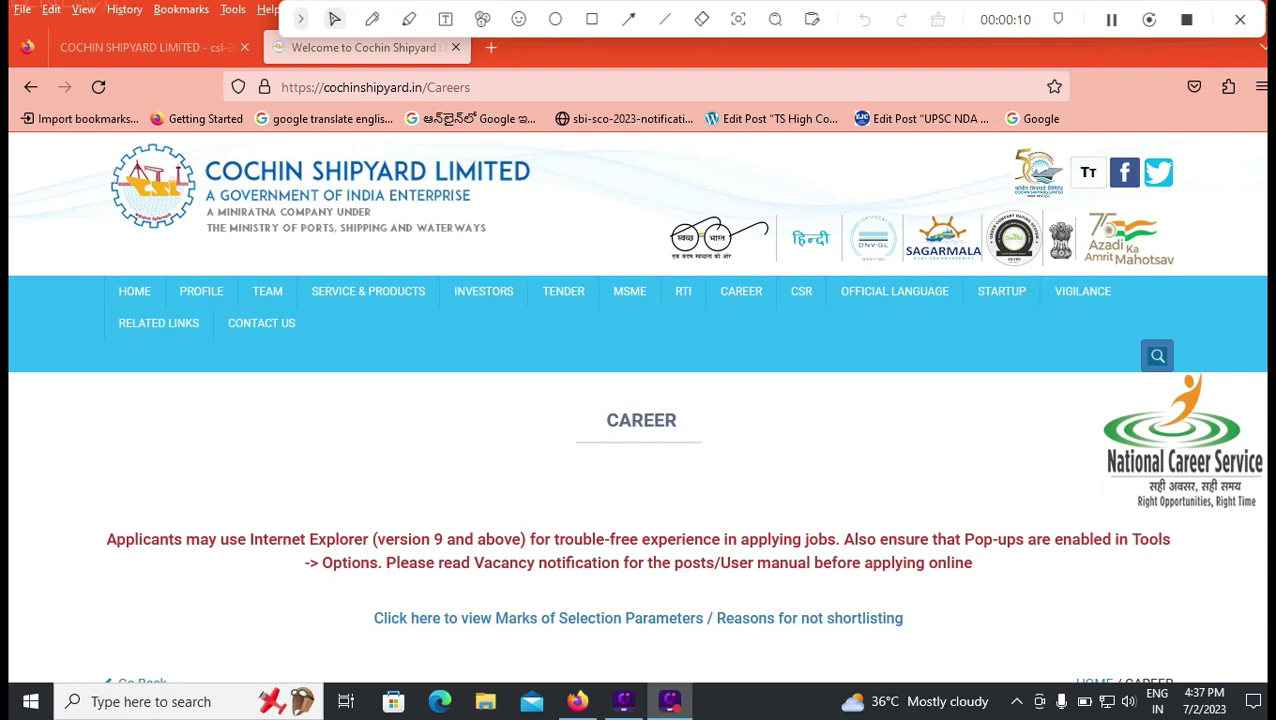
Step: Look through the current job openings on the Career page and open the CSL (Kochi) Executive Trainee vacancy details
{"action": "scroll", "coordinate": [638, 400], "scroll_direction": "down", "scroll_amount": 5}
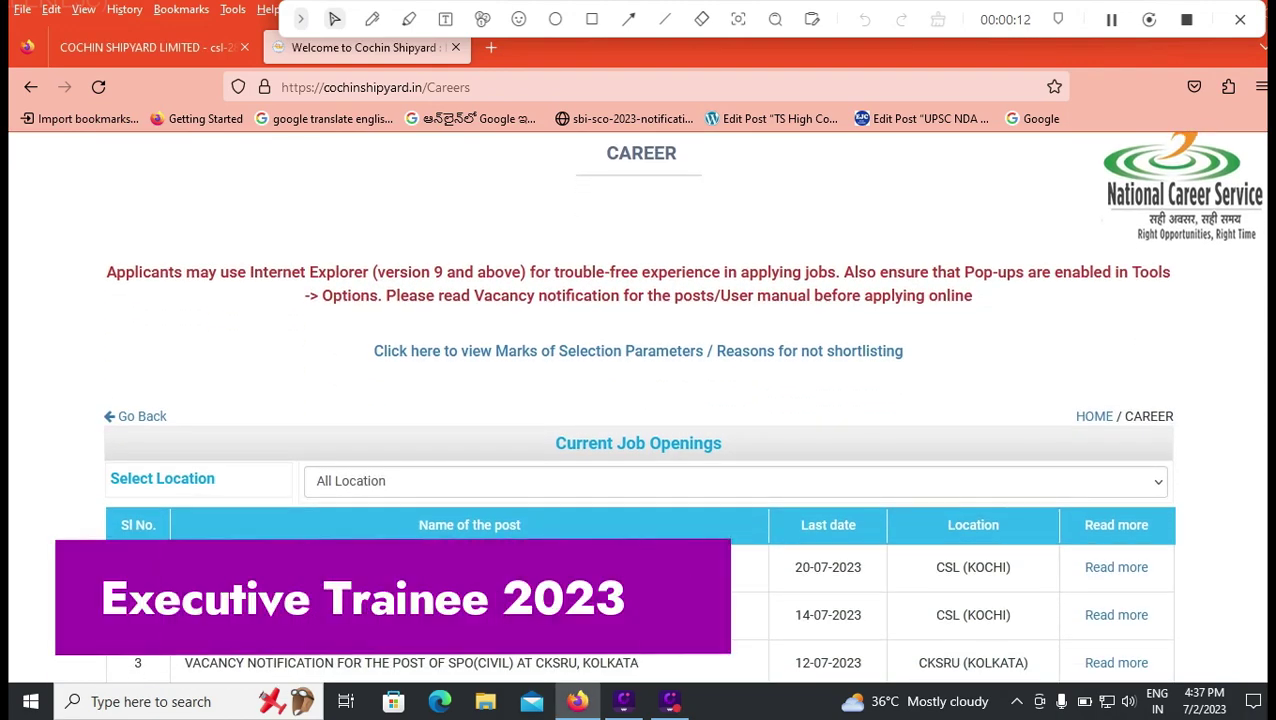
{"action": "scroll", "coordinate": [638, 400], "scroll_direction": "down", "scroll_amount": 3}
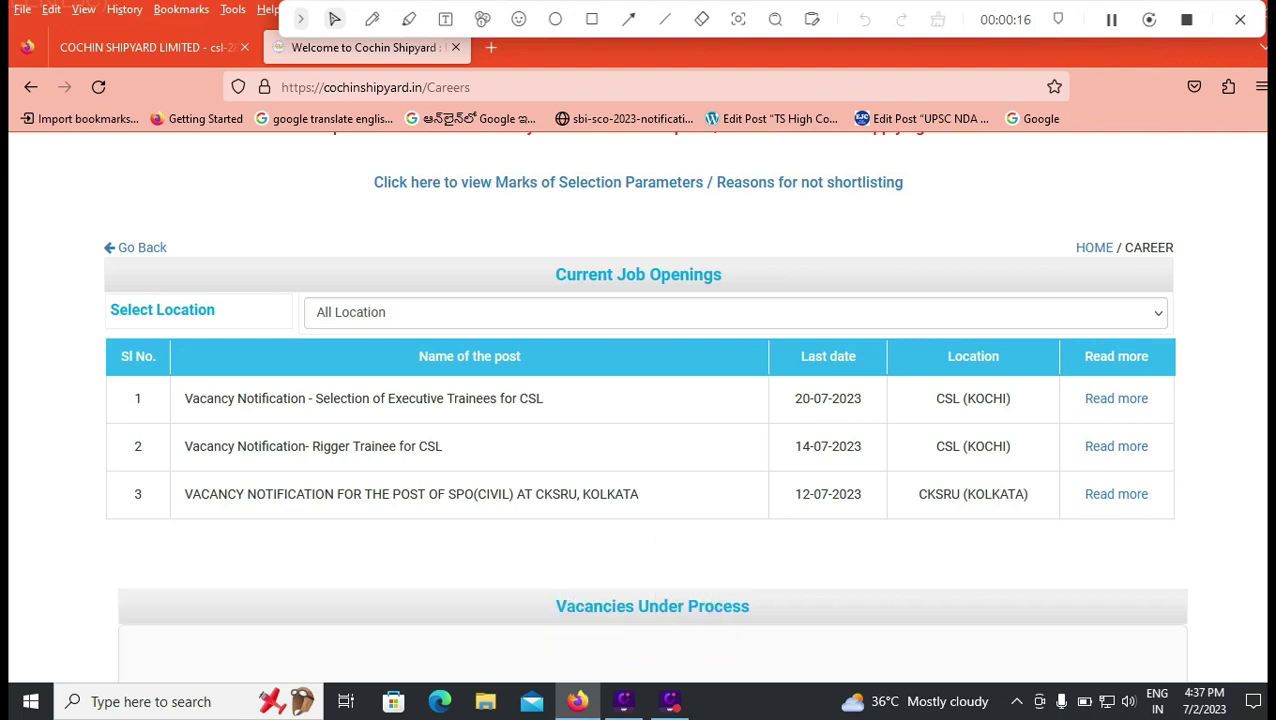
{"action": "scroll", "coordinate": [993, 447], "scroll_direction": "down", "scroll_amount": 5}
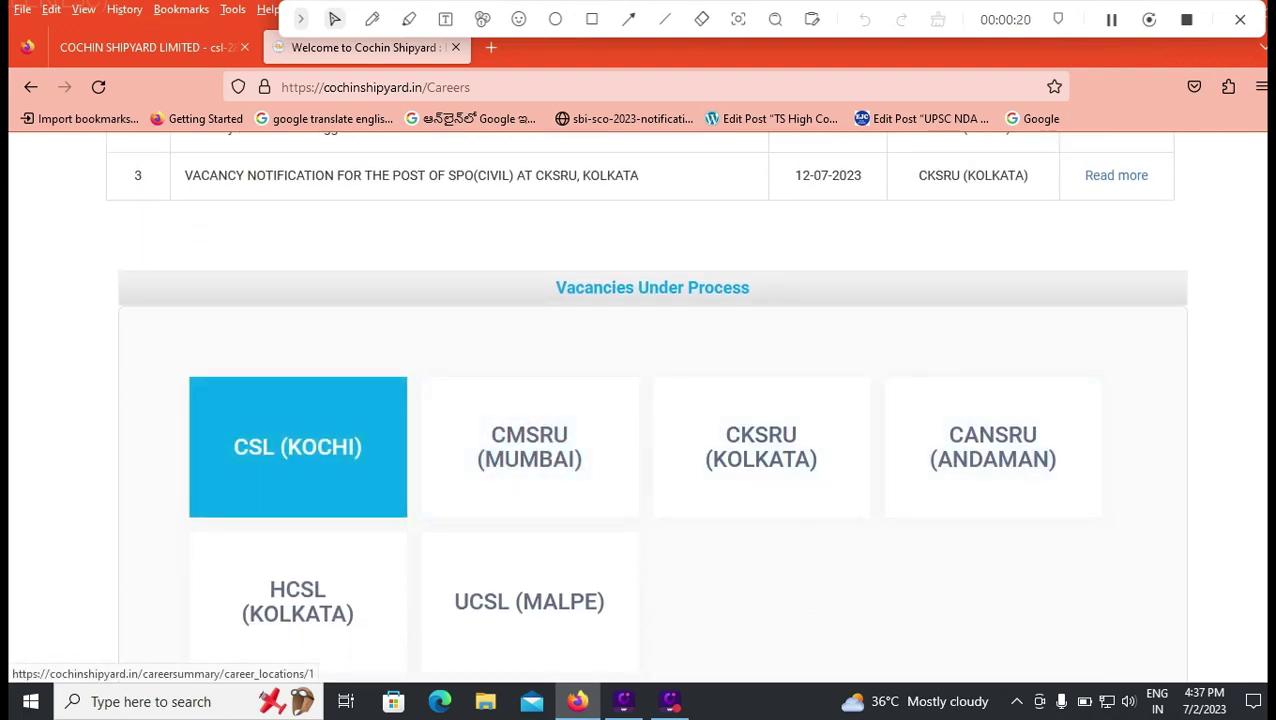
{"action": "left_click", "coordinate": [298, 447]}
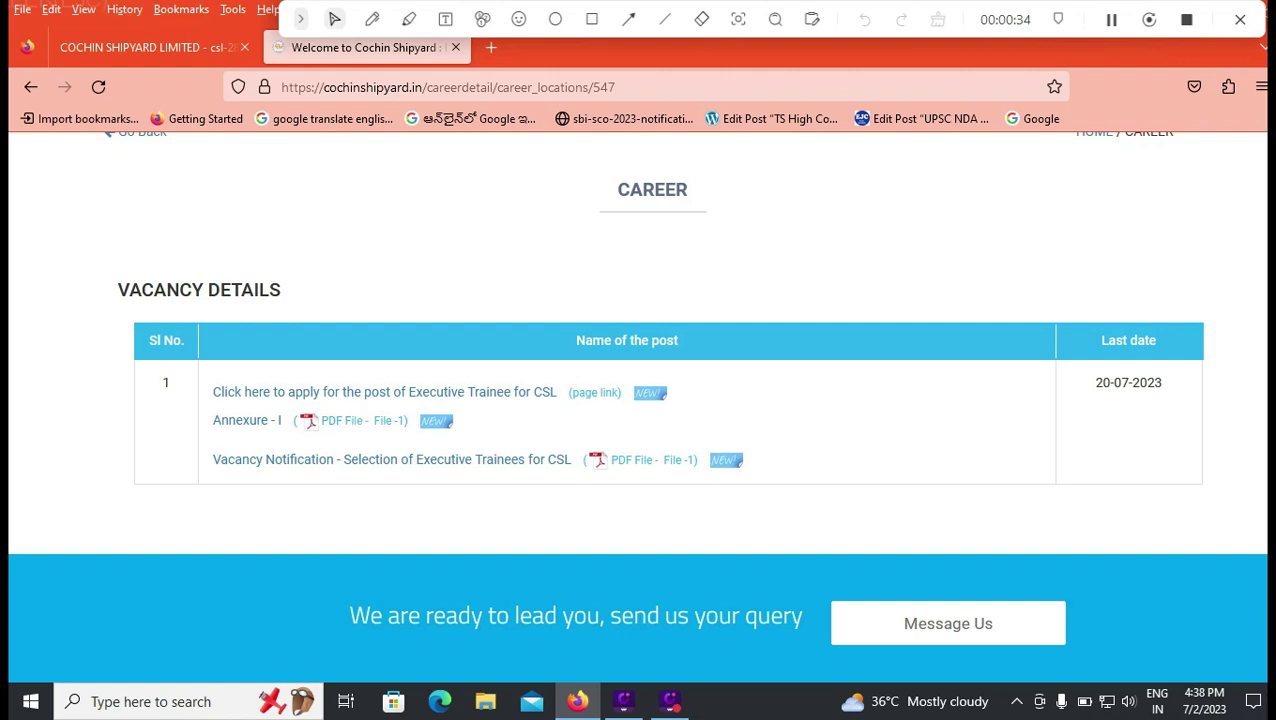
Step: Switch to the csl-28-06-2023-.pdf vacancy notification and bring up the Table 2 list of posts on page 2
{"action": "left_click", "coordinate": [142, 48]}
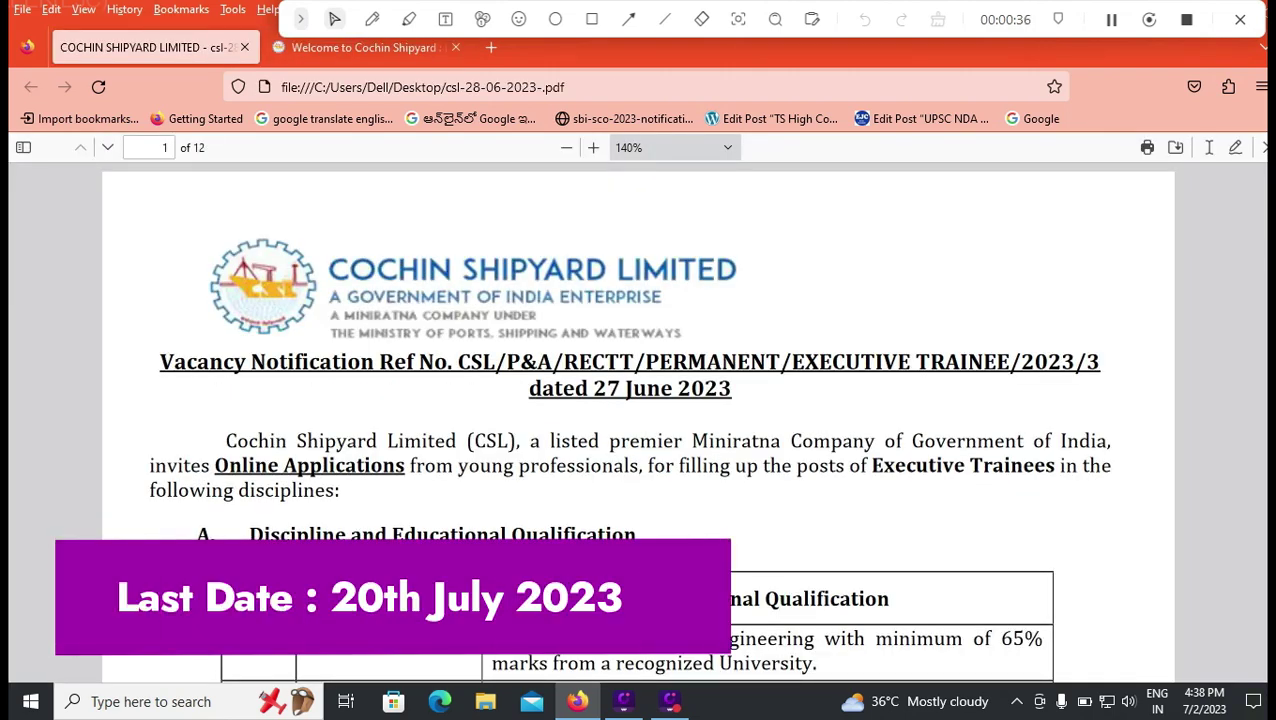
{"action": "scroll", "coordinate": [638, 420], "scroll_direction": "down", "scroll_amount": 3}
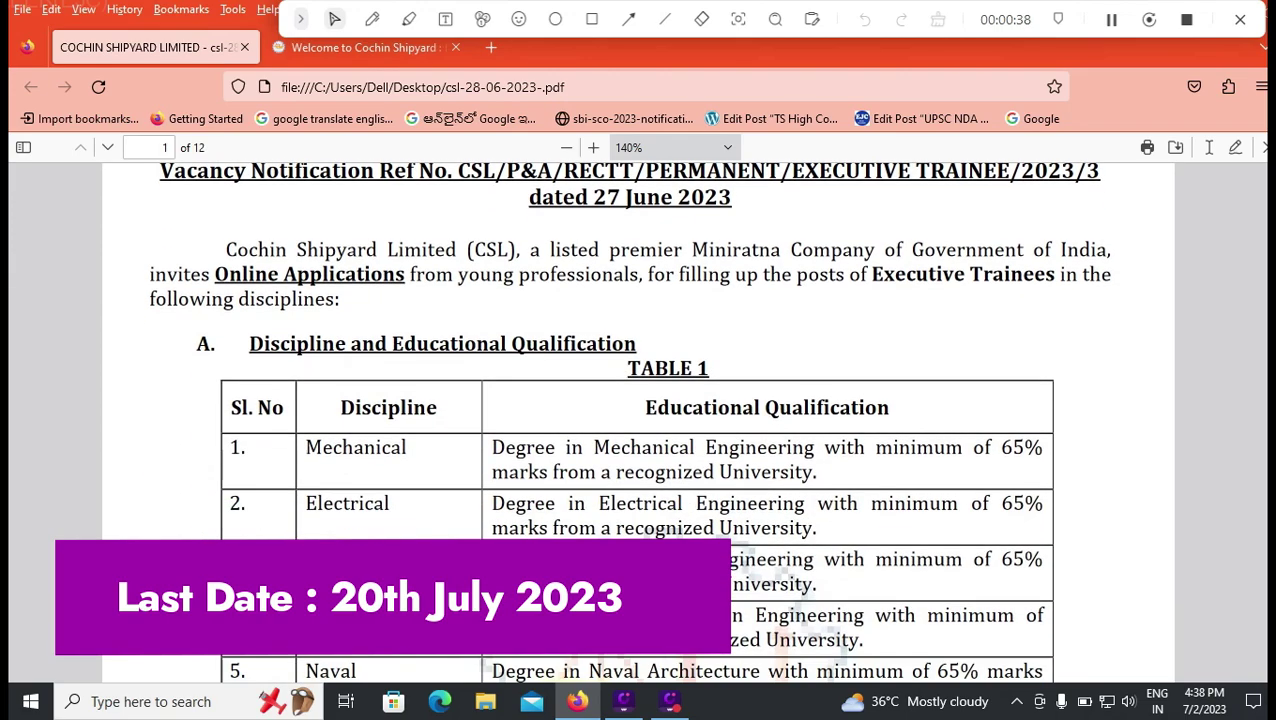
{"action": "scroll", "coordinate": [638, 420], "scroll_direction": "down", "scroll_amount": 1}
{"action": "scroll", "coordinate": [638, 420], "scroll_direction": "down", "scroll_amount": 10}
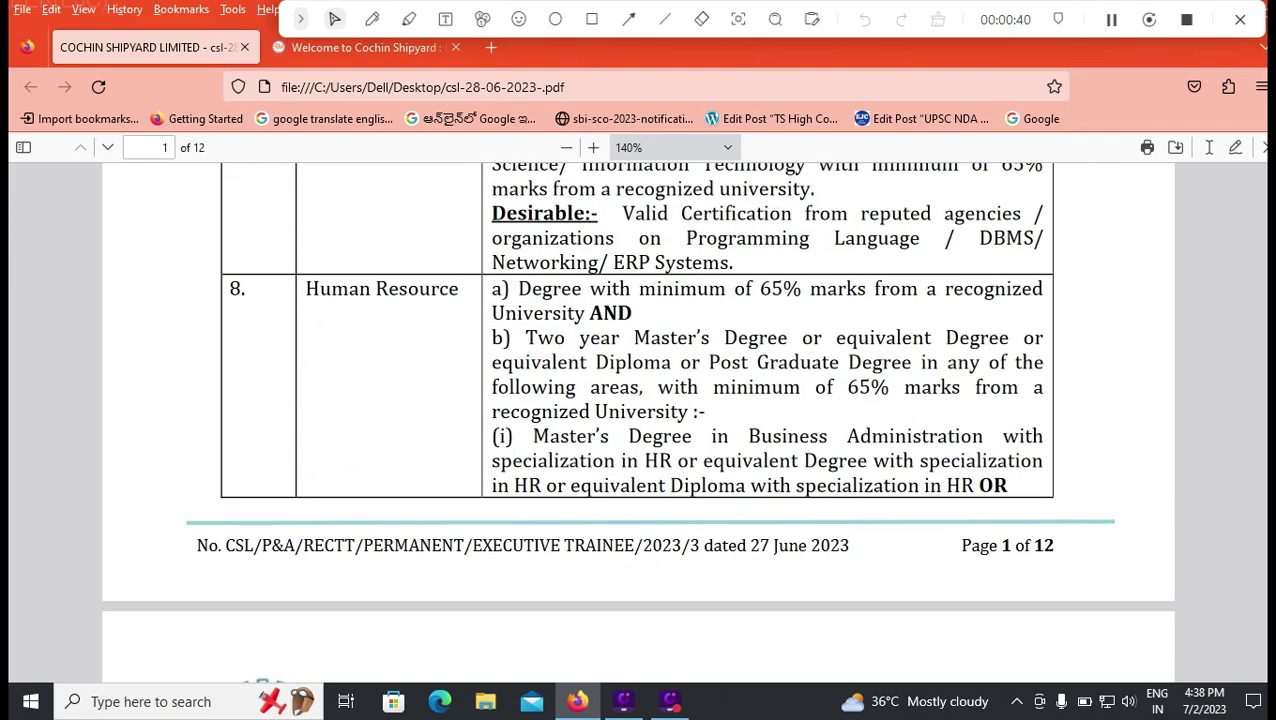
{"action": "scroll", "coordinate": [638, 420], "scroll_direction": "down", "scroll_amount": 2}
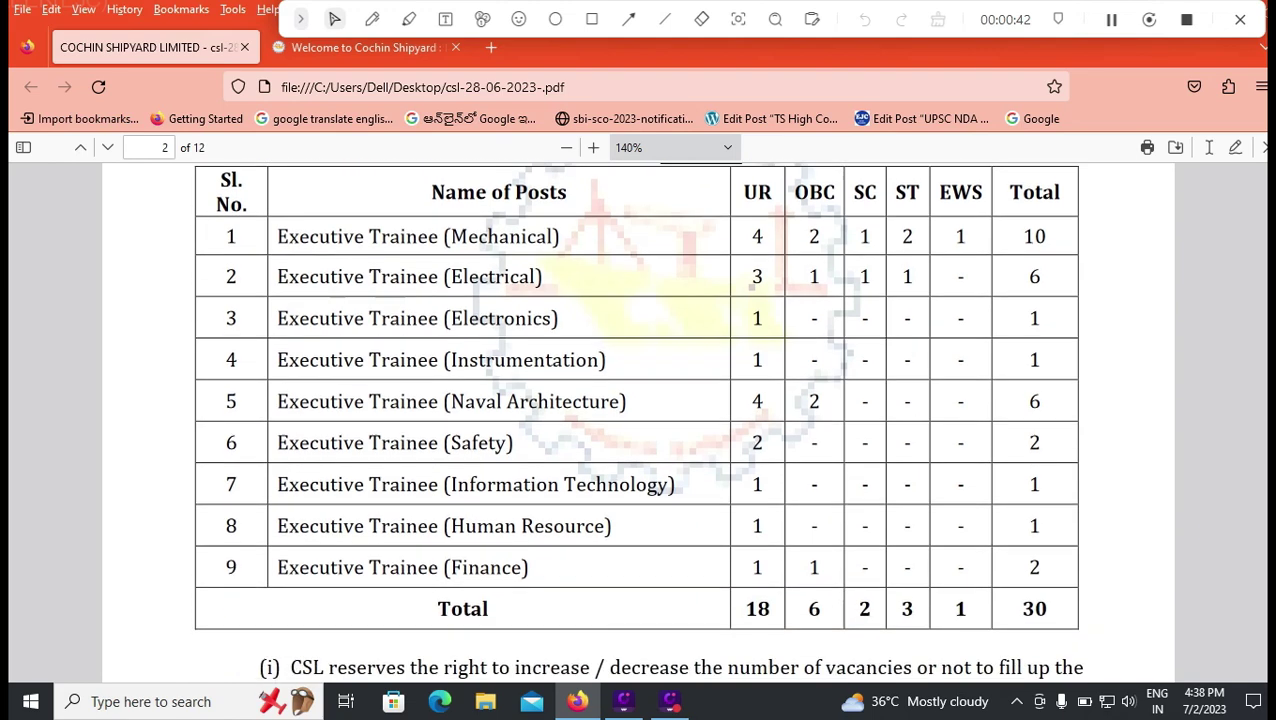
Step: Mark the total of each of the nine Executive Trainee posts and the overall total with red 3px pen strokes
{"action": "left_click", "coordinate": [372, 19]}
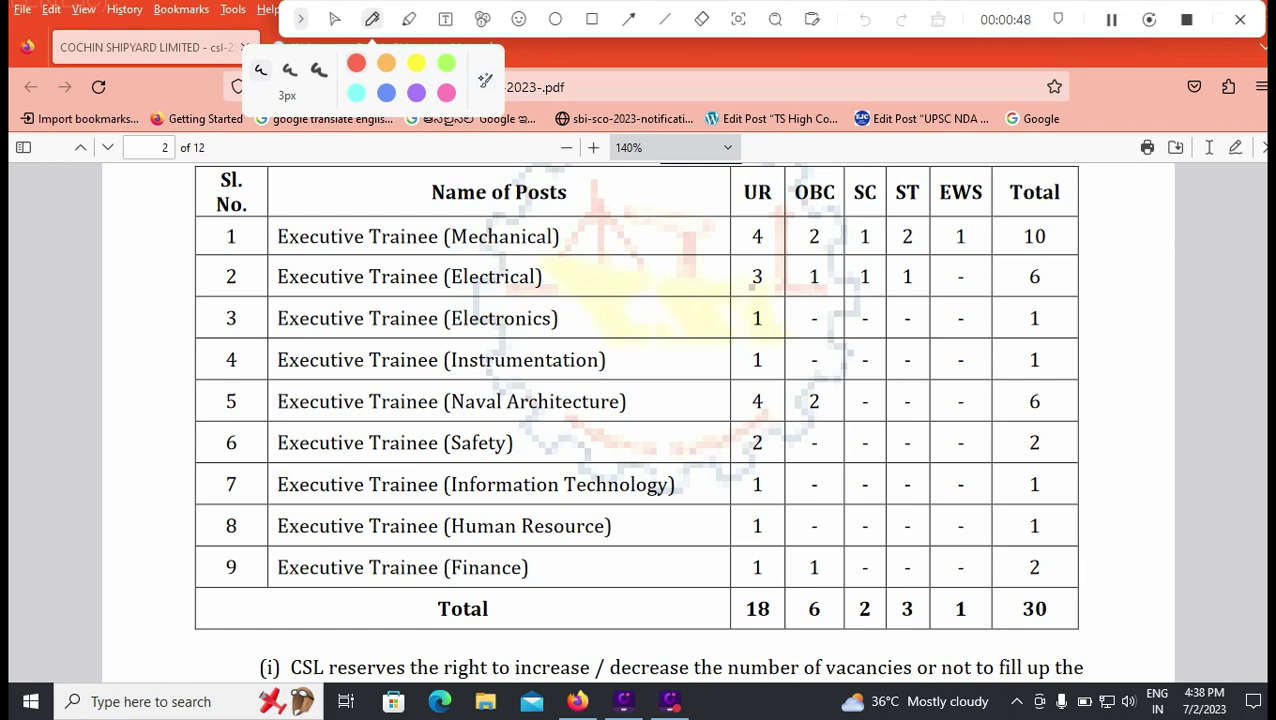
{"action": "left_click_drag", "start_coordinate": [1068, 238], "coordinate": [1126, 200]}
{"action": "left_click_drag", "start_coordinate": [1064, 288], "coordinate": [1104, 265]}
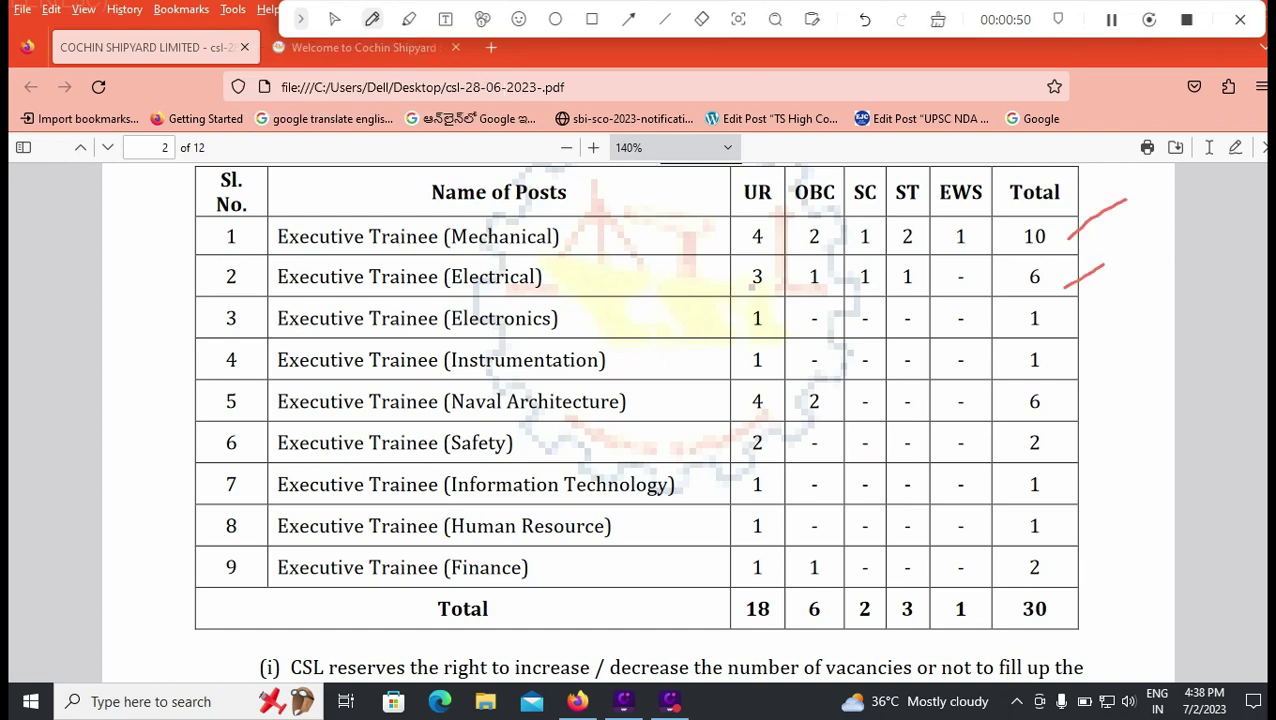
{"action": "left_click_drag", "start_coordinate": [1057, 328], "coordinate": [1104, 297]}
{"action": "left_click_drag", "start_coordinate": [1052, 371], "coordinate": [1090, 345]}
{"action": "left_click_drag", "start_coordinate": [1051, 416], "coordinate": [1109, 384]}
{"action": "left_click_drag", "start_coordinate": [1076, 444], "coordinate": [1116, 417]}
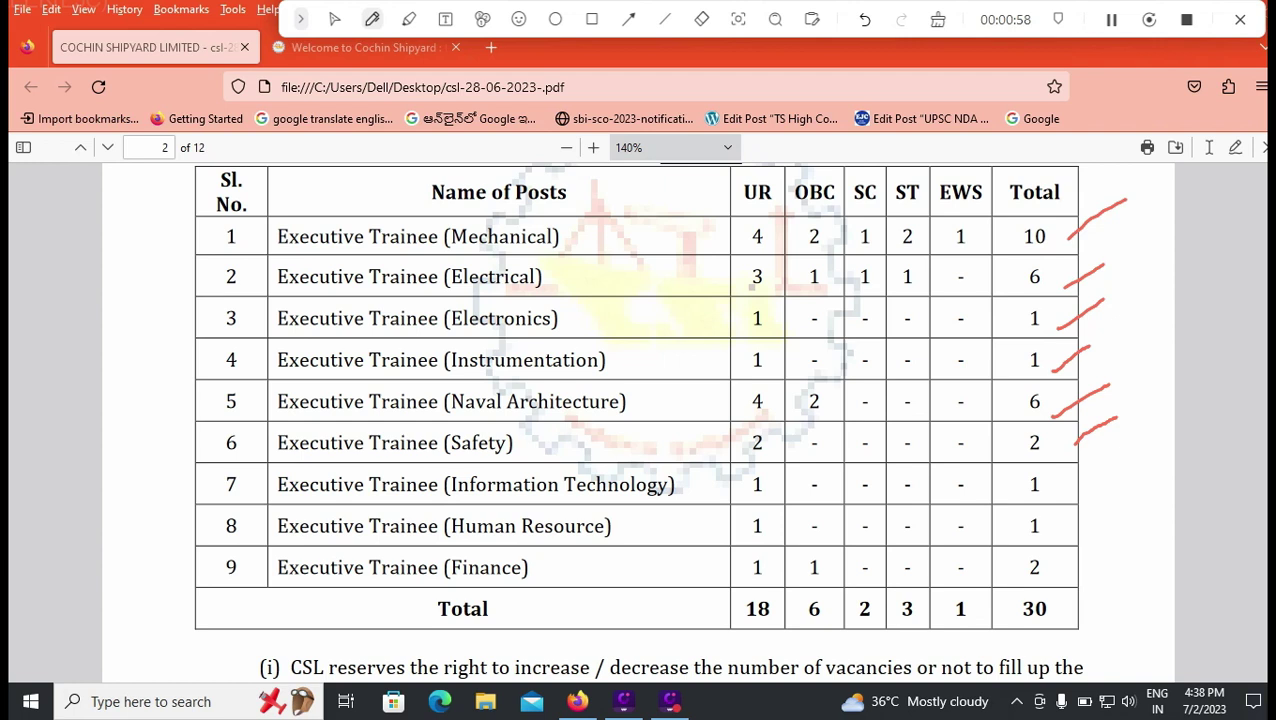
{"action": "left_click_drag", "start_coordinate": [1054, 497], "coordinate": [1122, 468]}
{"action": "left_click_drag", "start_coordinate": [1066, 535], "coordinate": [1092, 514]}
{"action": "left_click_drag", "start_coordinate": [1052, 578], "coordinate": [1073, 555]}
{"action": "left_click_drag", "start_coordinate": [1052, 618], "coordinate": [1120, 569]}
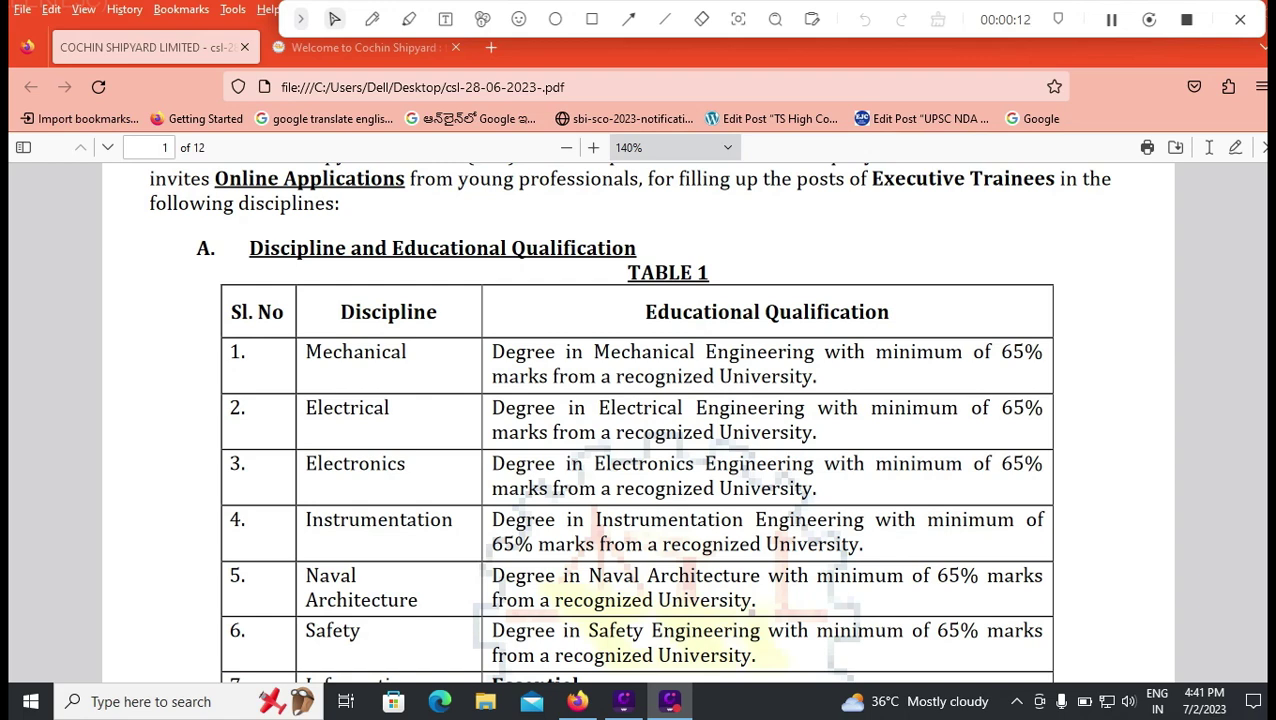
Step: Examine the educational qualifications for each discipline in Table 1, down to Finance and the Important Dates section
{"action": "scroll", "coordinate": [637, 420], "scroll_direction": "down", "scroll_amount": 3}
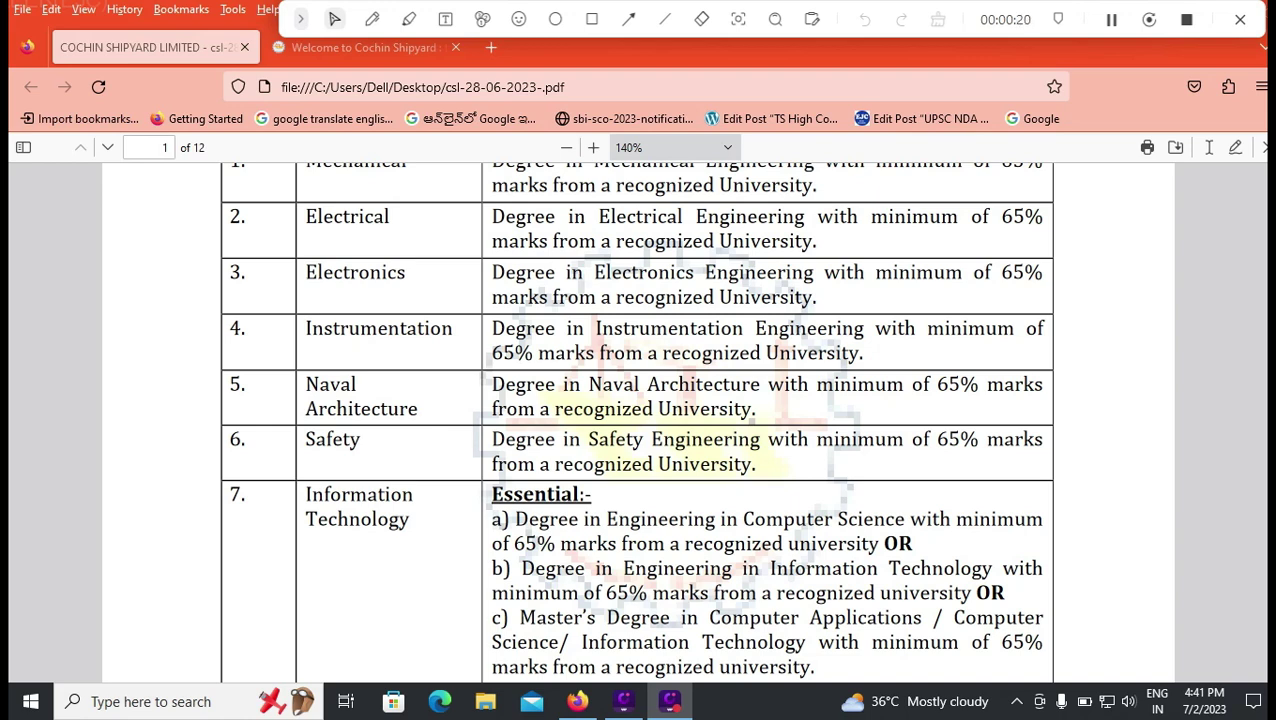
{"action": "scroll", "coordinate": [637, 420], "scroll_direction": "down", "scroll_amount": 2}
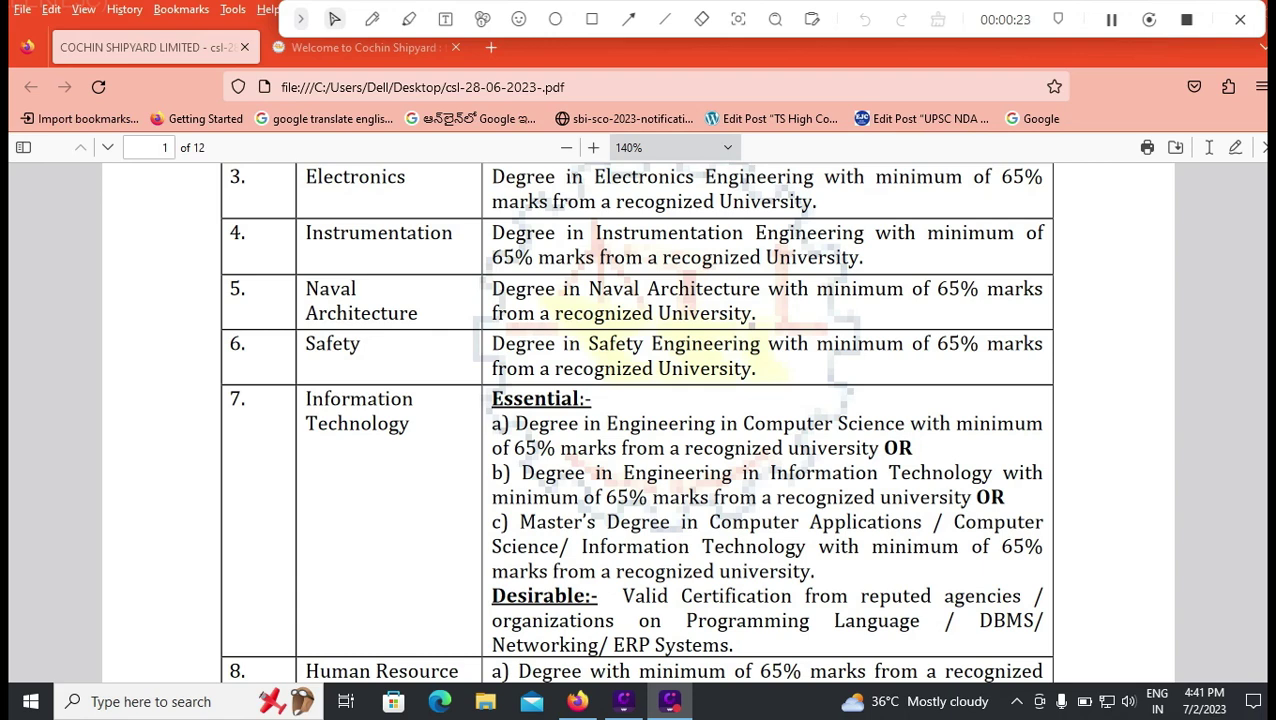
{"action": "scroll", "coordinate": [637, 420], "scroll_direction": "down", "scroll_amount": 6}
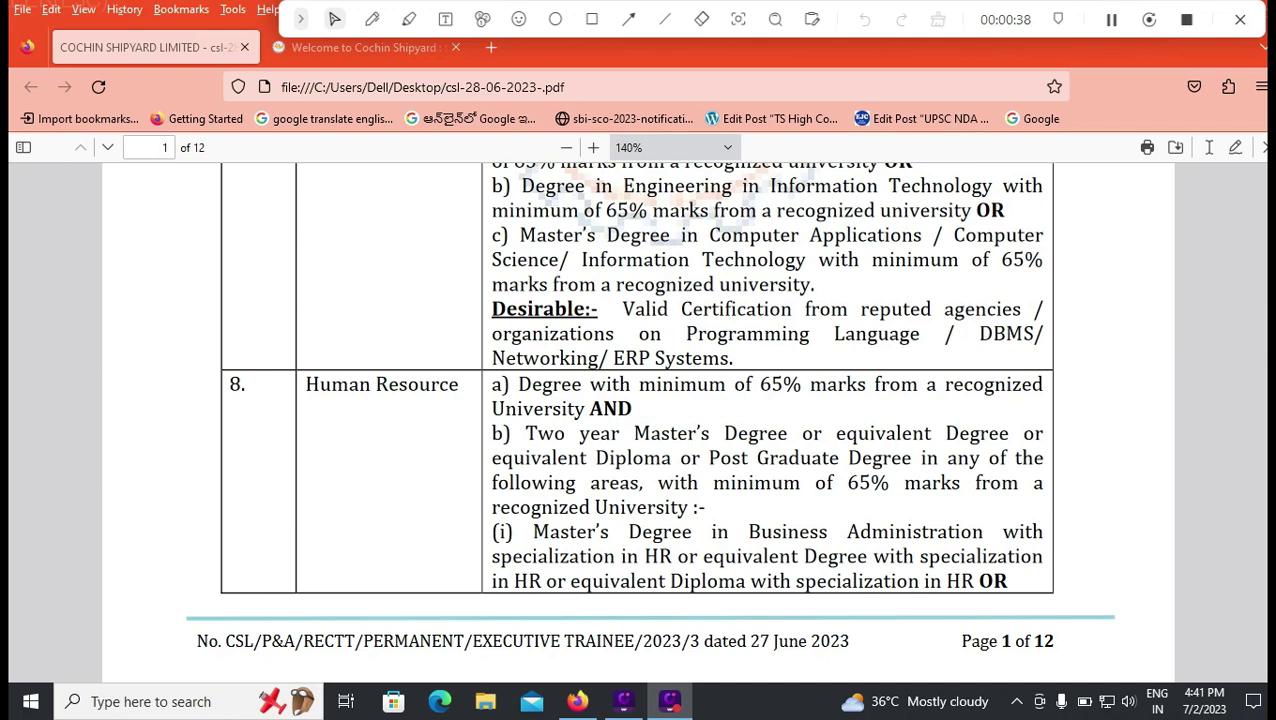
{"action": "scroll", "coordinate": [637, 415], "scroll_direction": "down", "scroll_amount": 5}
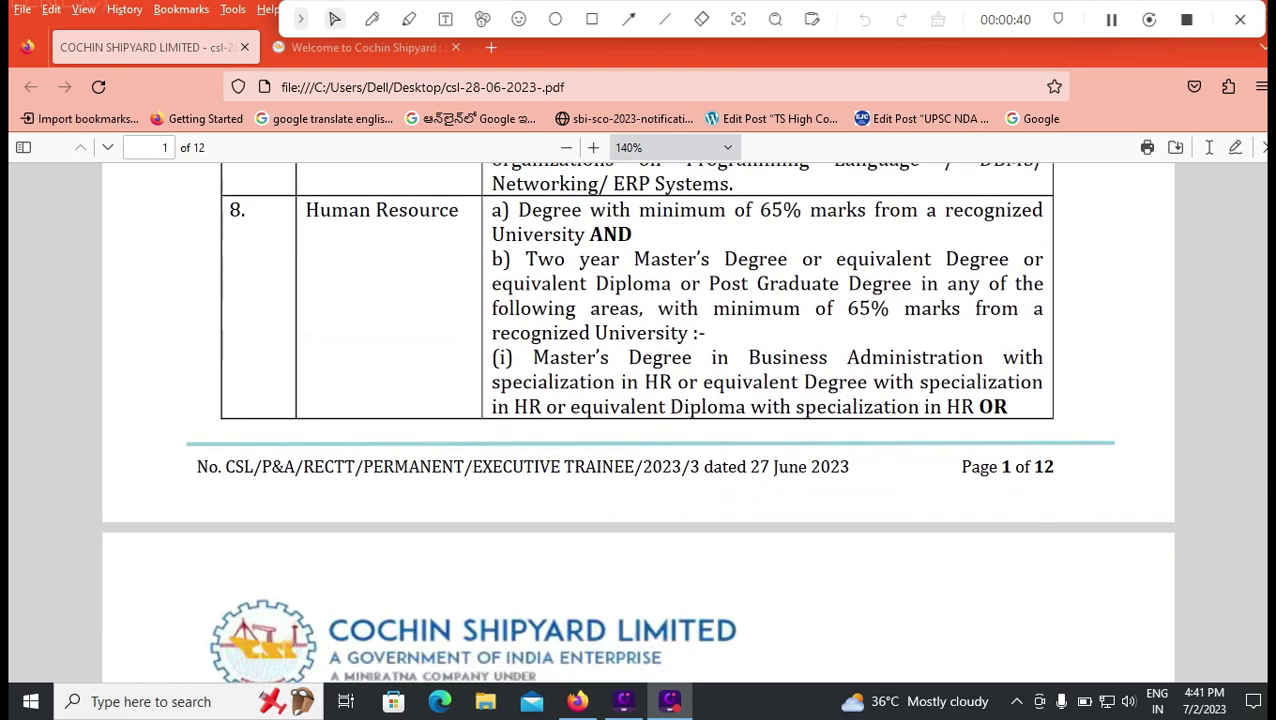
{"action": "scroll", "coordinate": [637, 421], "scroll_direction": "down", "scroll_amount": 3}
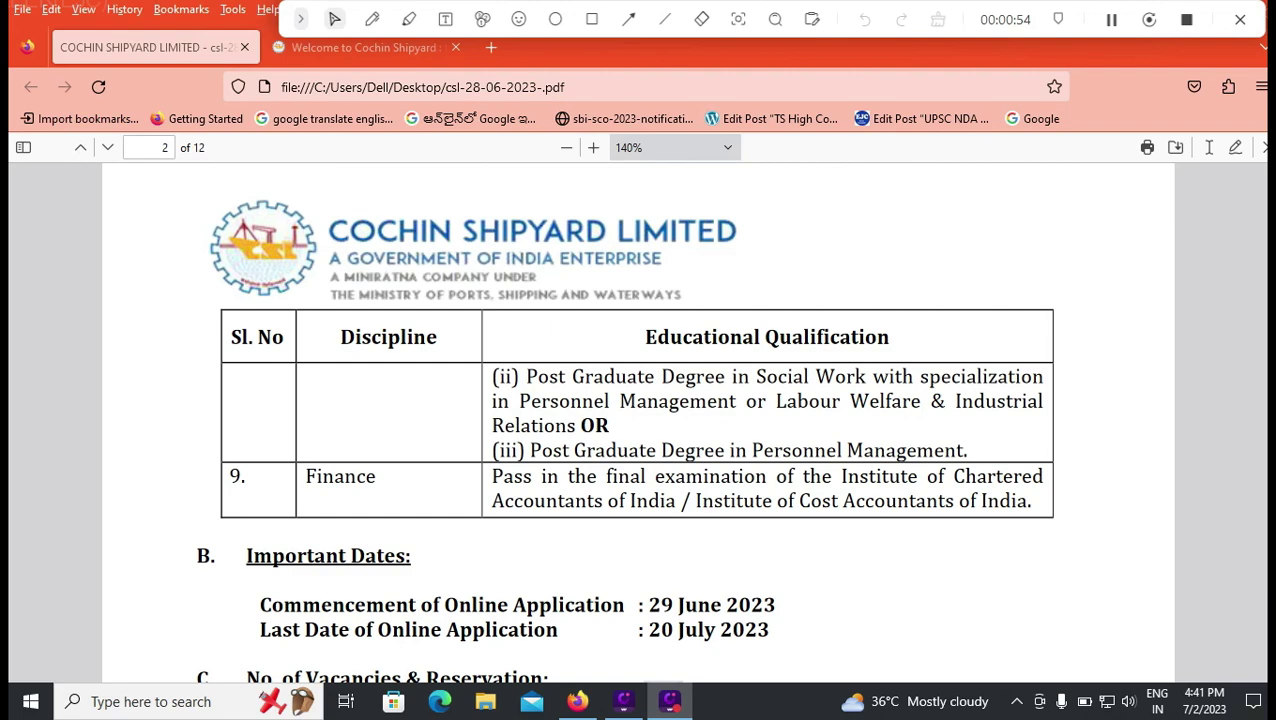
{"action": "scroll", "coordinate": [640, 420], "scroll_direction": "down", "scroll_amount": 3}
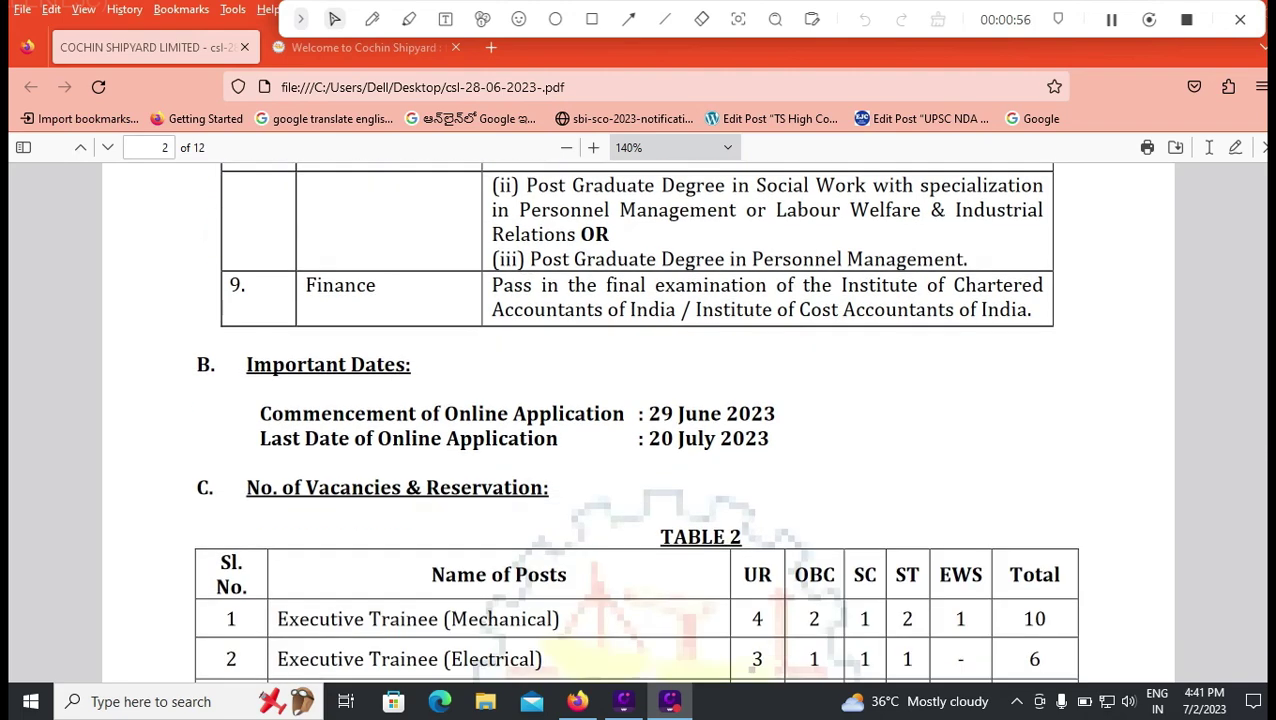
Step: Review the vacancies and reservation in Table 2 and the disability categories listed for each post
{"action": "scroll", "coordinate": [640, 420], "scroll_direction": "down", "scroll_amount": 2}
{"action": "scroll", "coordinate": [640, 420], "scroll_direction": "down", "scroll_amount": 15}
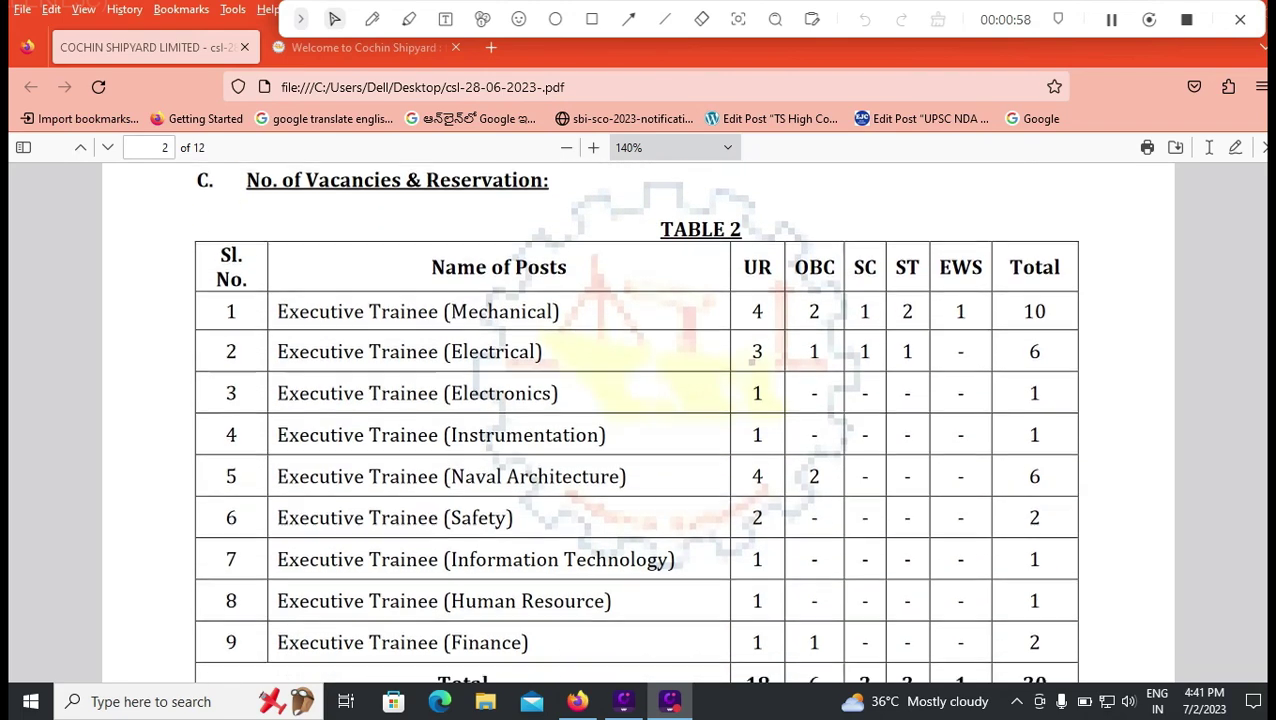
{"action": "scroll", "coordinate": [640, 420], "scroll_direction": "down", "scroll_amount": 7}
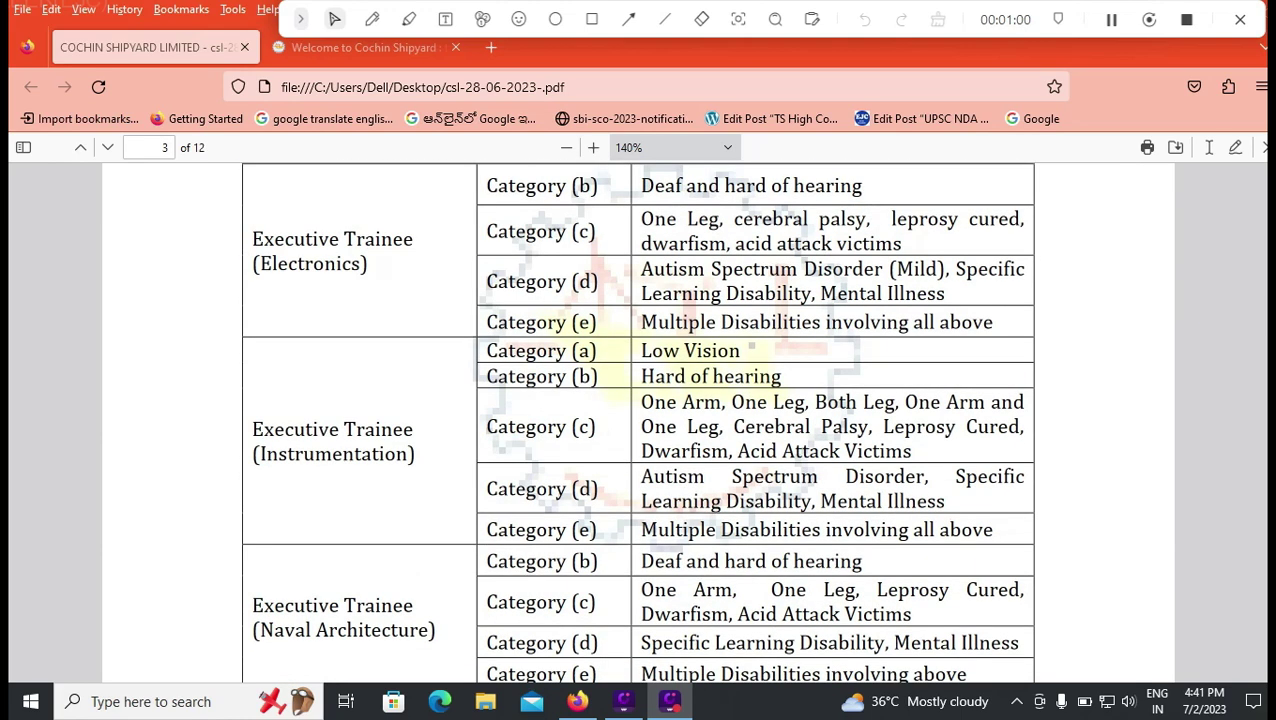
Step: Examine the monthly emoluments table and highlight the upper age limit figure in the Age section on page 5
{"action": "scroll", "coordinate": [640, 420], "scroll_direction": "down", "scroll_amount": 10}
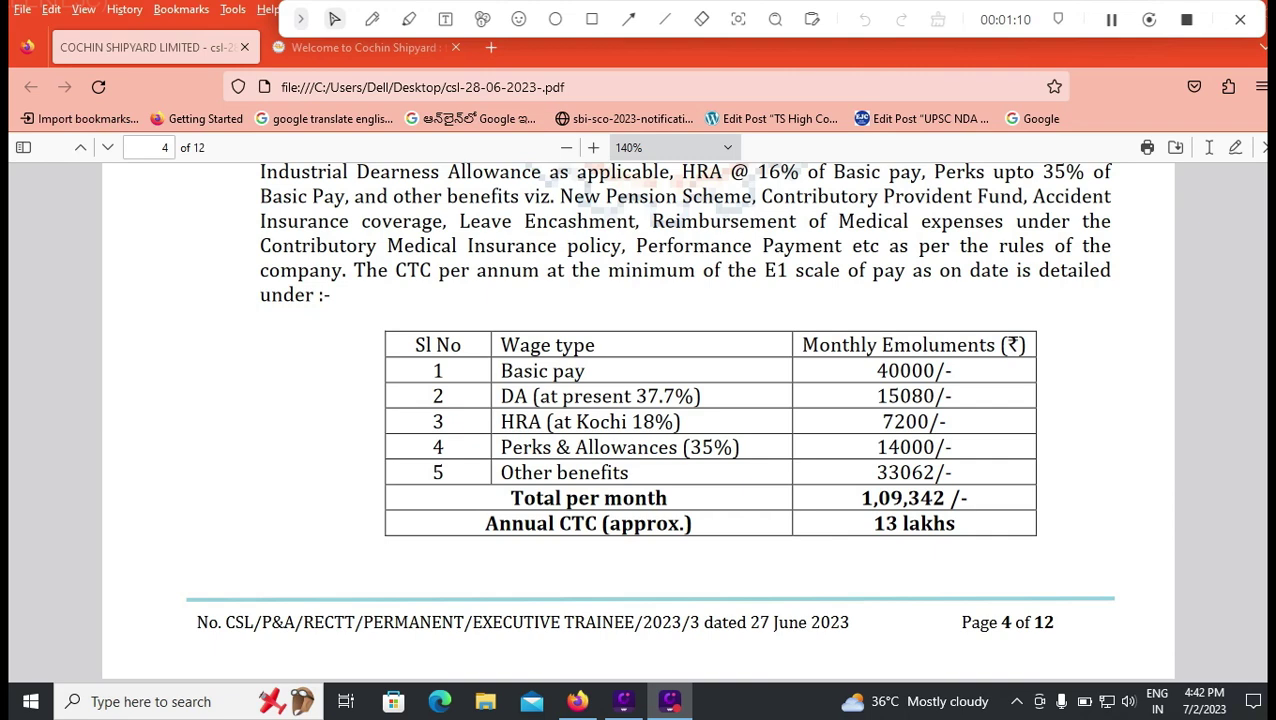
{"action": "scroll", "coordinate": [638, 420], "scroll_direction": "down", "scroll_amount": 5}
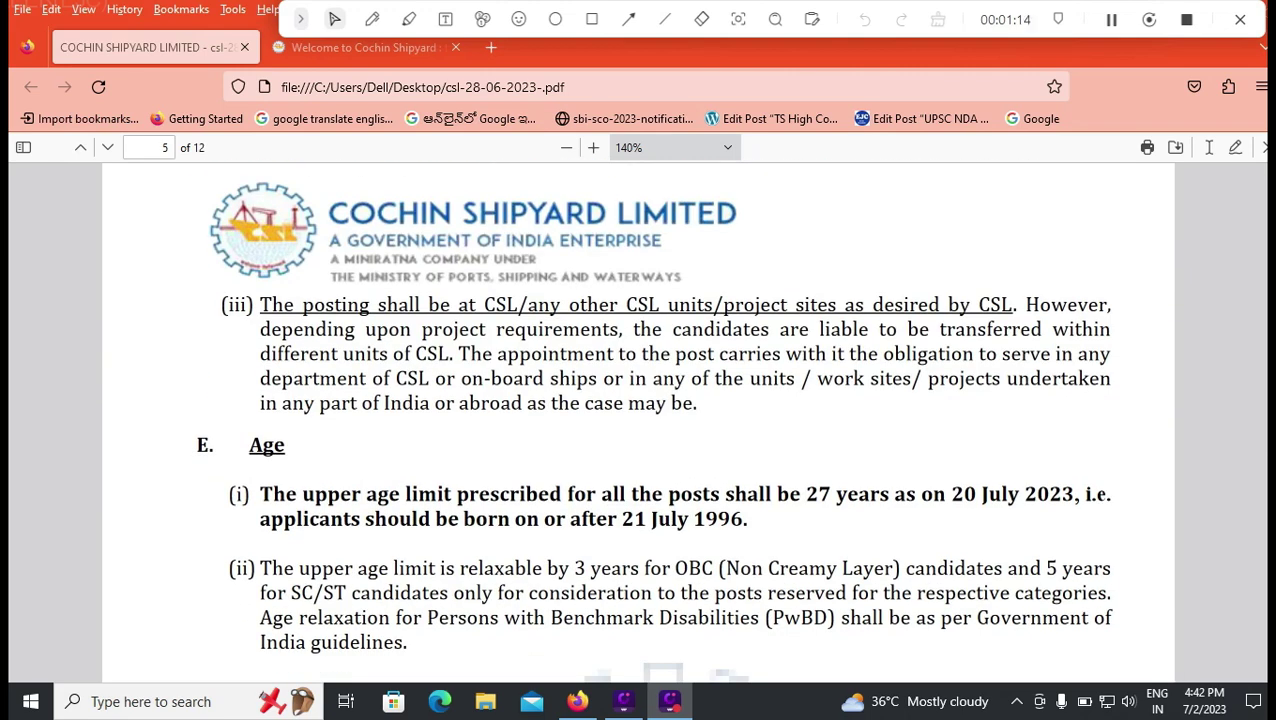
{"action": "left_click_drag", "start_coordinate": [801, 495], "coordinate": [818, 495]}
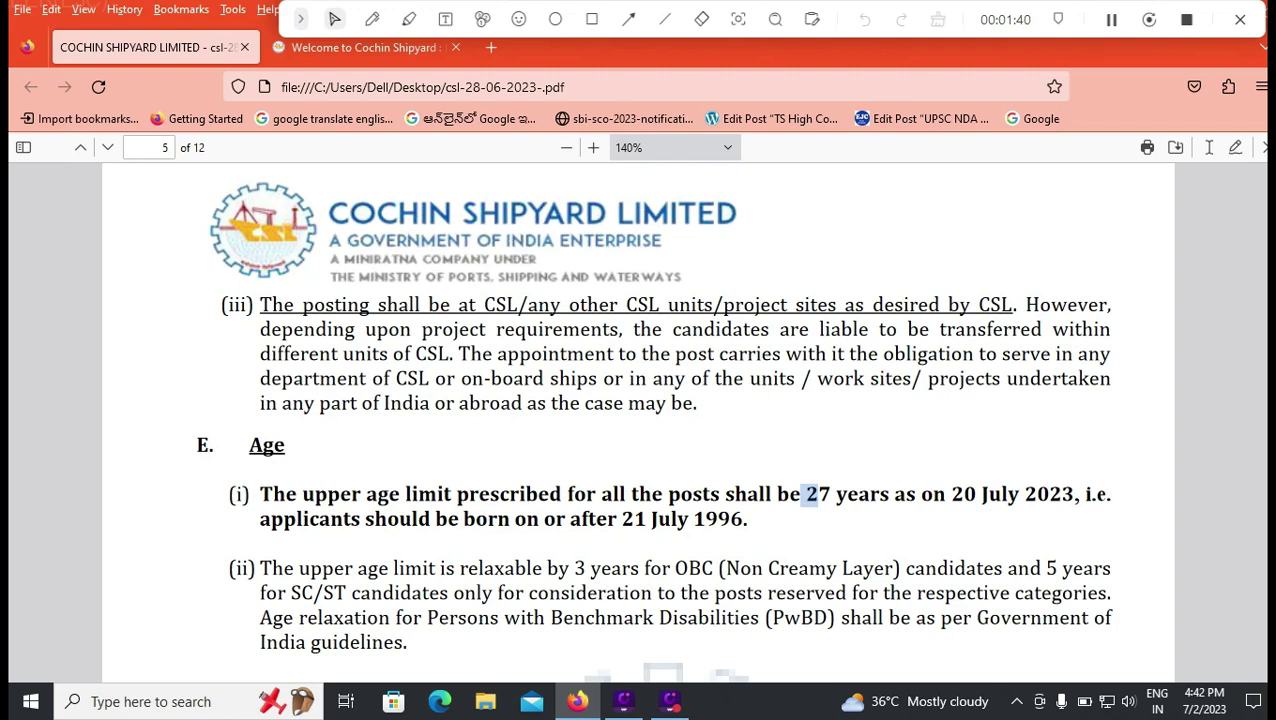
Step: Read the Method of Selection section, covering both phases, the marks distribution, the test centres and the minimum pass marks
{"action": "scroll", "coordinate": [640, 420], "scroll_direction": "down", "scroll_amount": 5}
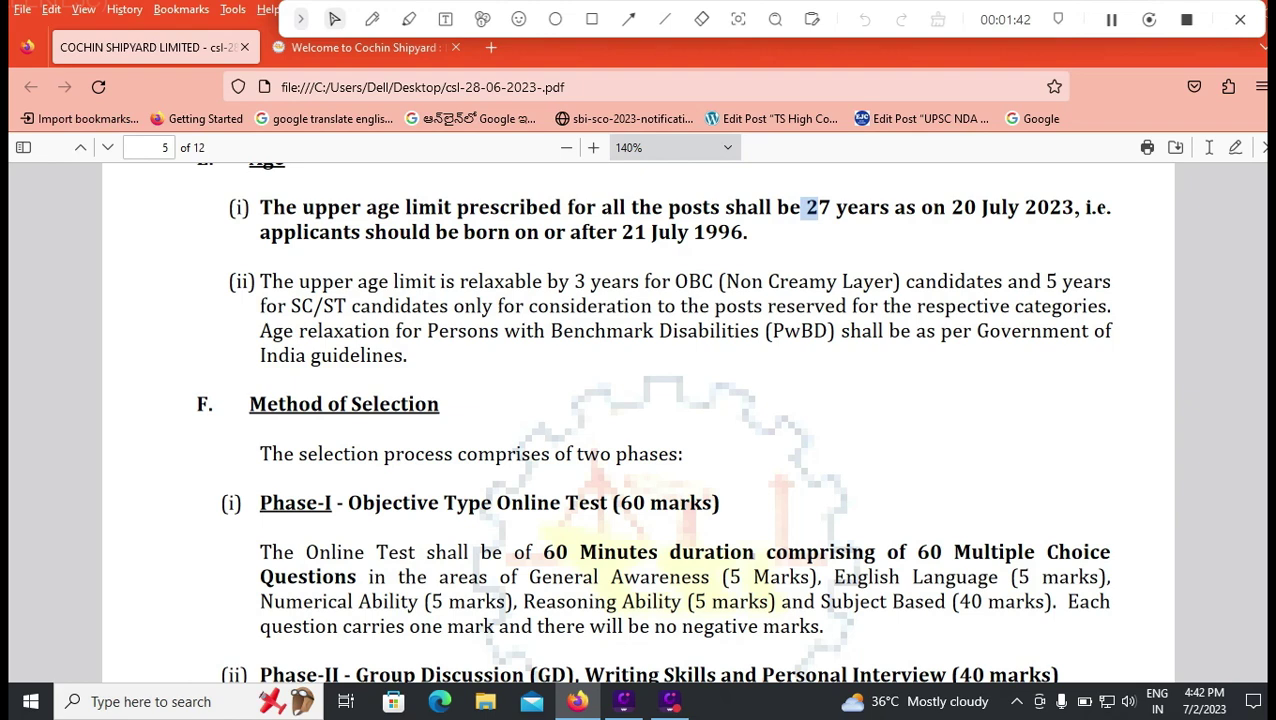
{"action": "scroll", "coordinate": [640, 420], "scroll_direction": "down", "scroll_amount": 2}
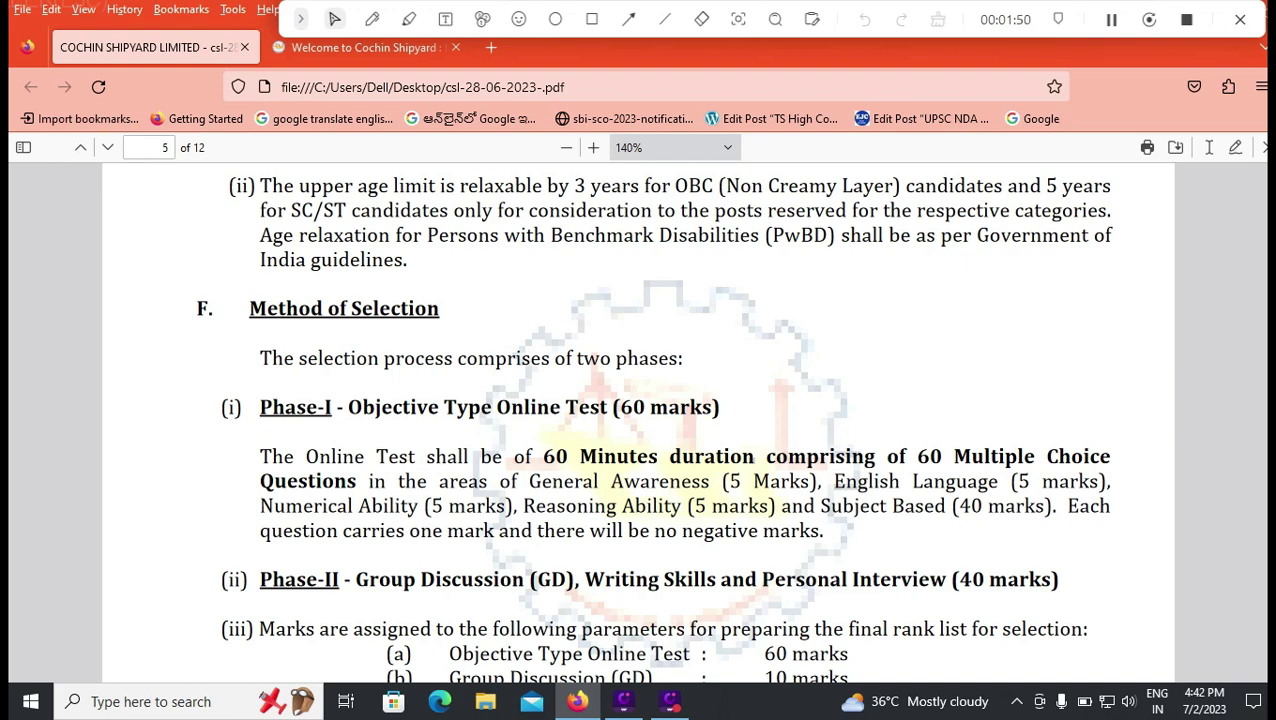
{"action": "scroll", "coordinate": [640, 420], "scroll_direction": "down", "scroll_amount": 2}
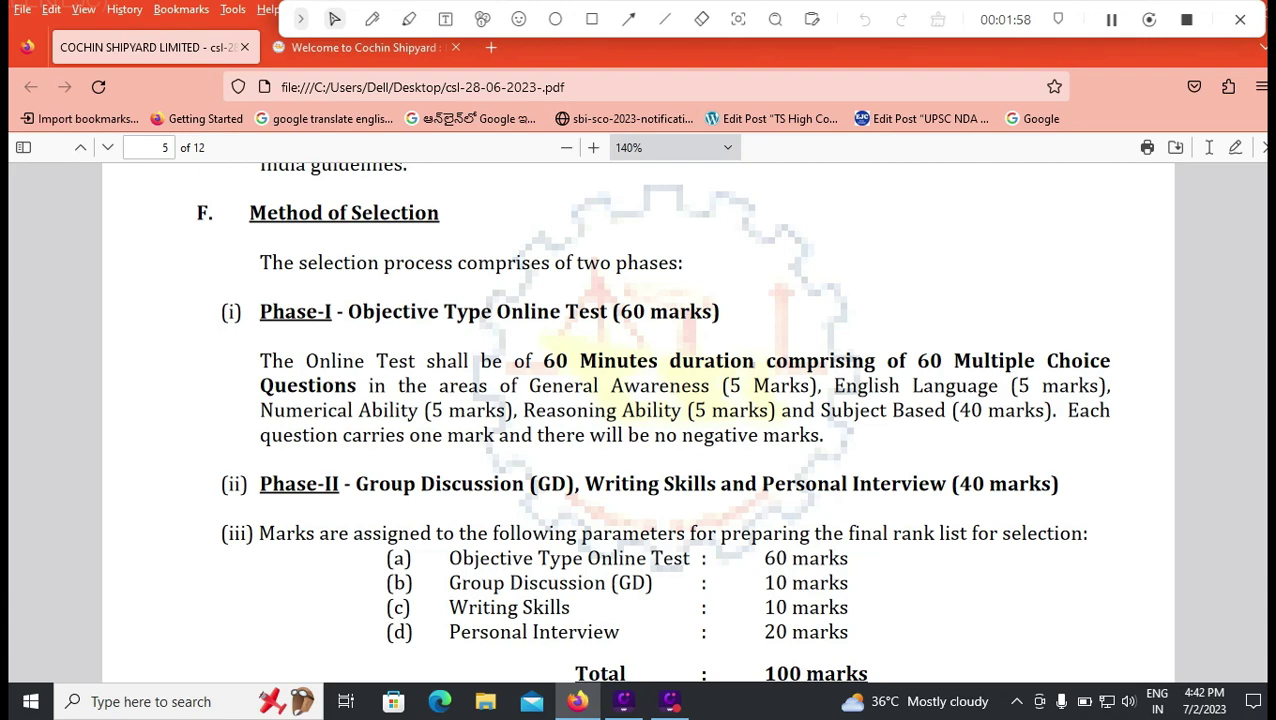
{"action": "scroll", "coordinate": [640, 420], "scroll_direction": "down", "scroll_amount": 2}
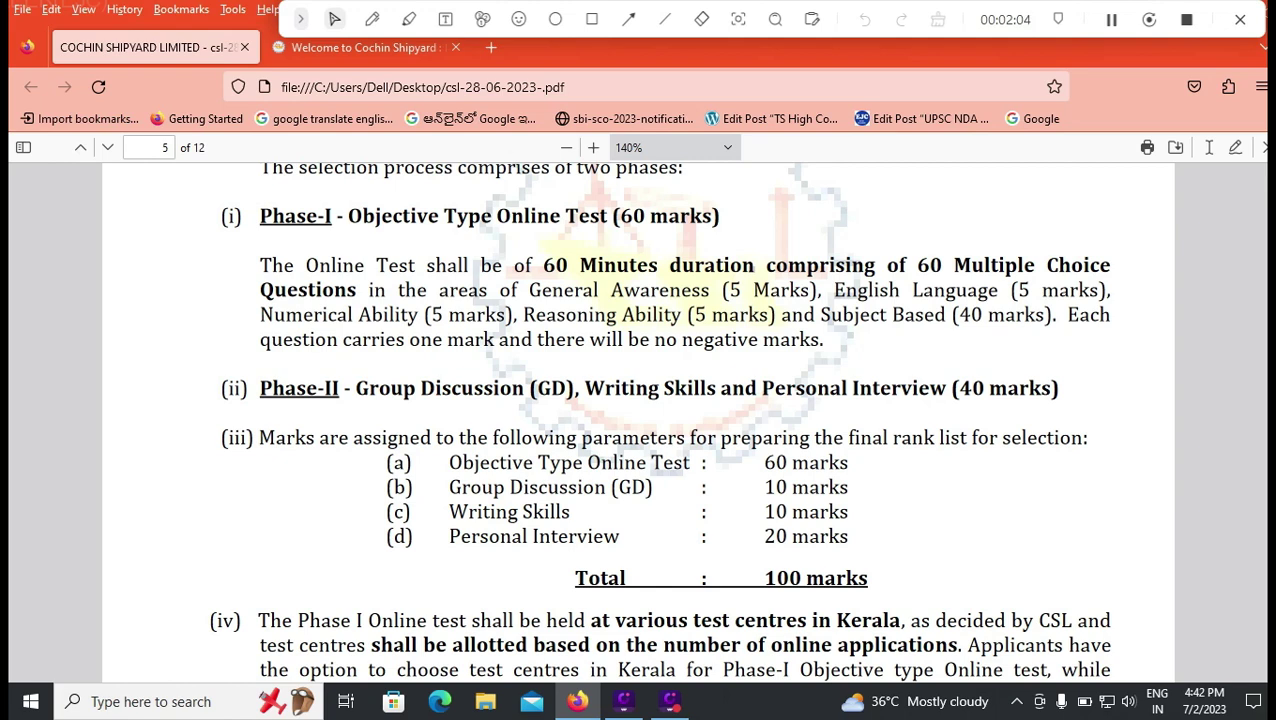
{"action": "scroll", "coordinate": [638, 420], "scroll_direction": "down", "scroll_amount": 3}
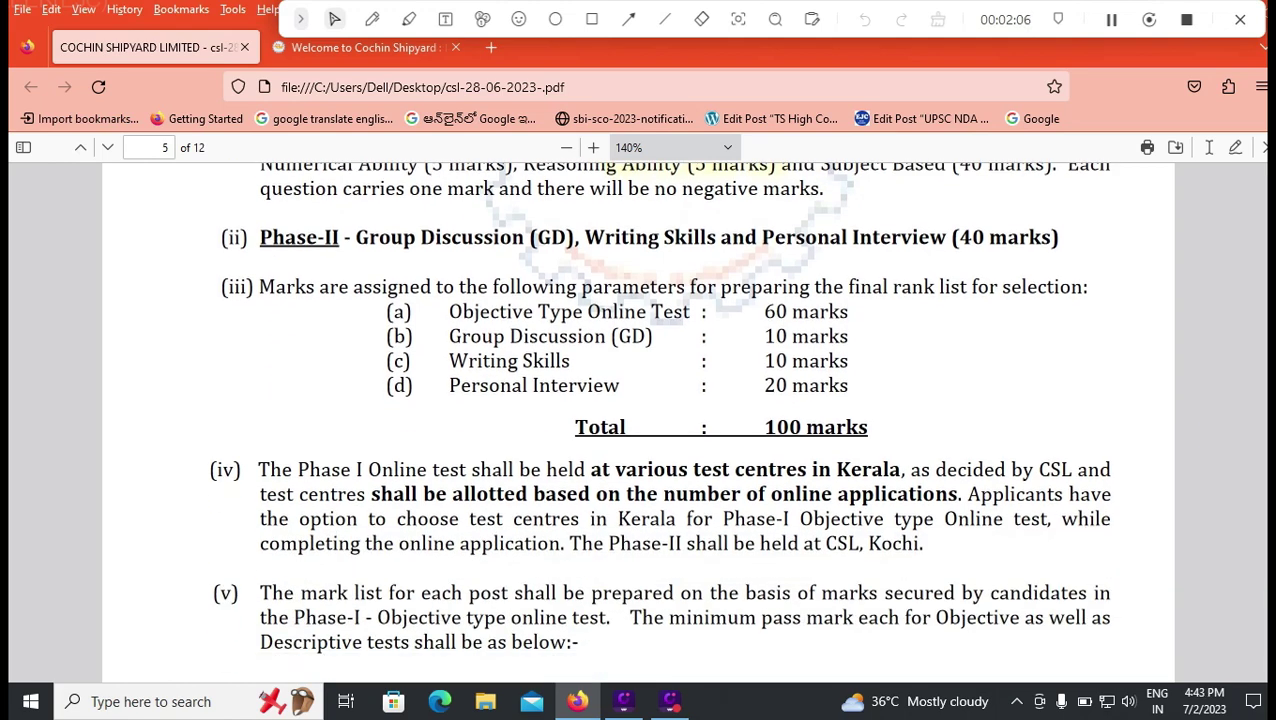
{"action": "scroll", "coordinate": [638, 420], "scroll_direction": "down", "scroll_amount": 9}
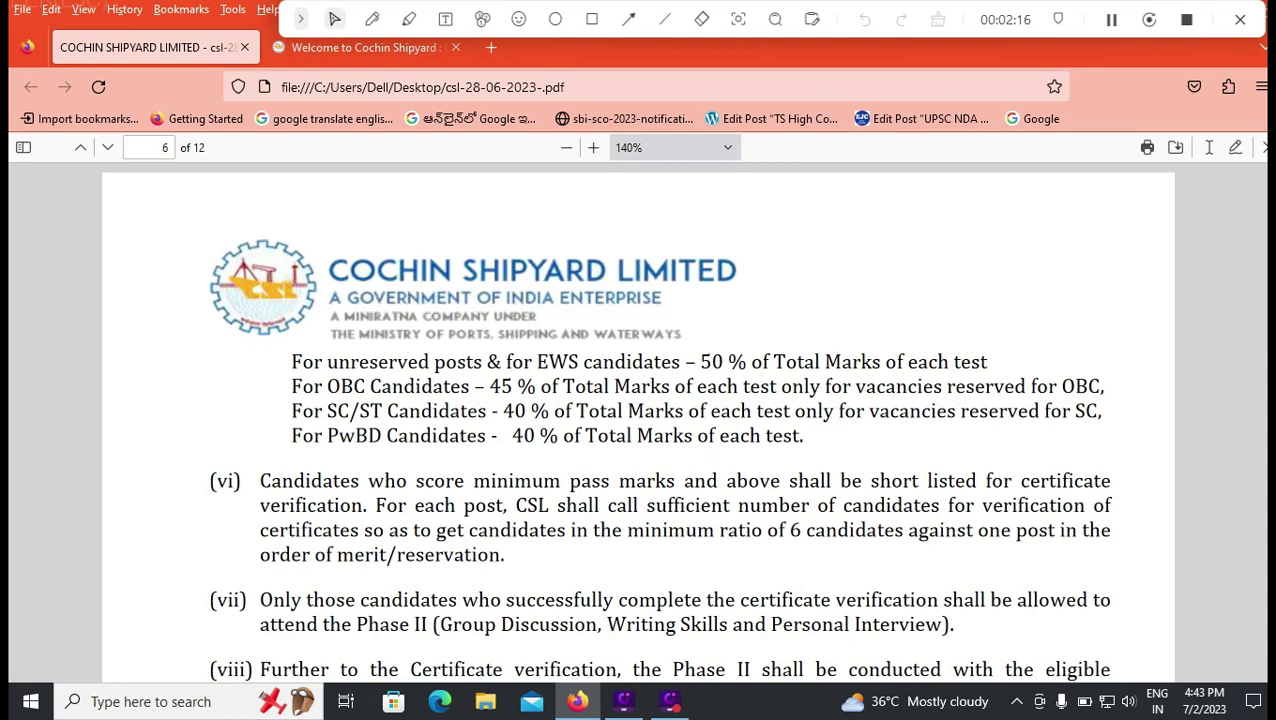
Step: Examine the reservation conditions and the table of equivalent engineering disciplines on page 7
{"action": "scroll", "coordinate": [640, 420], "scroll_direction": "down", "scroll_amount": 8}
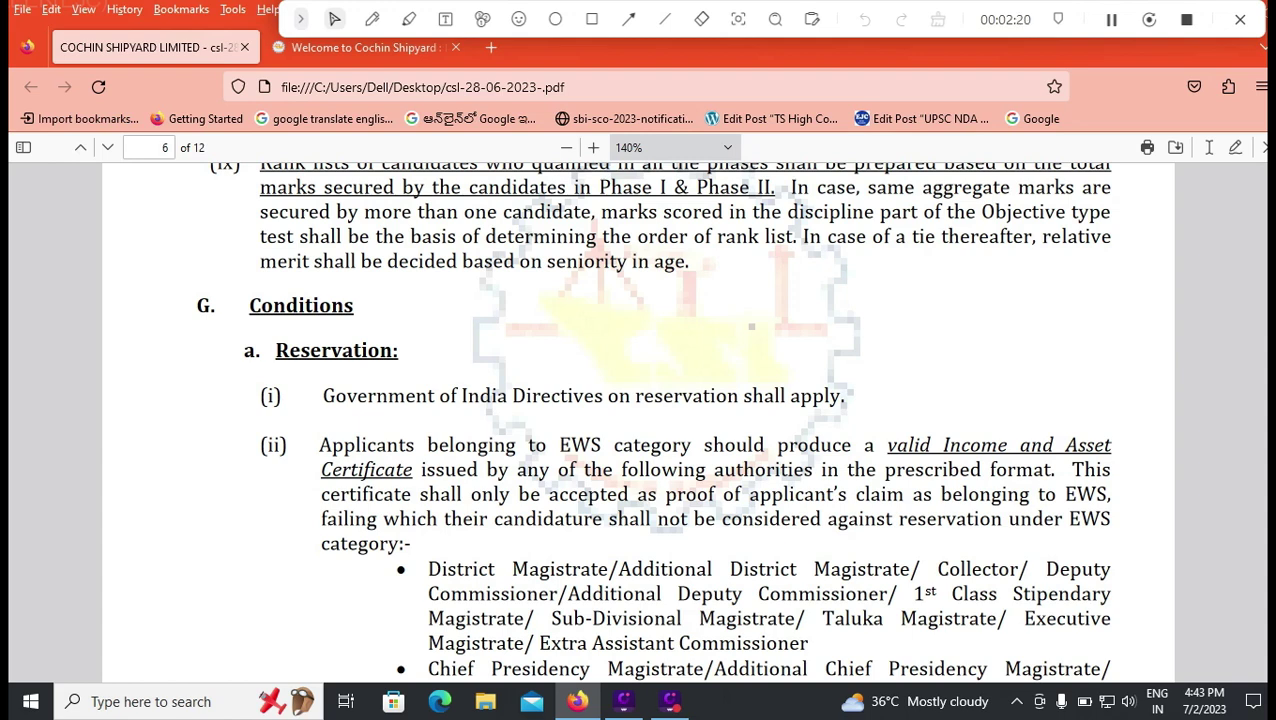
{"action": "scroll", "coordinate": [640, 420], "scroll_direction": "down", "scroll_amount": 10}
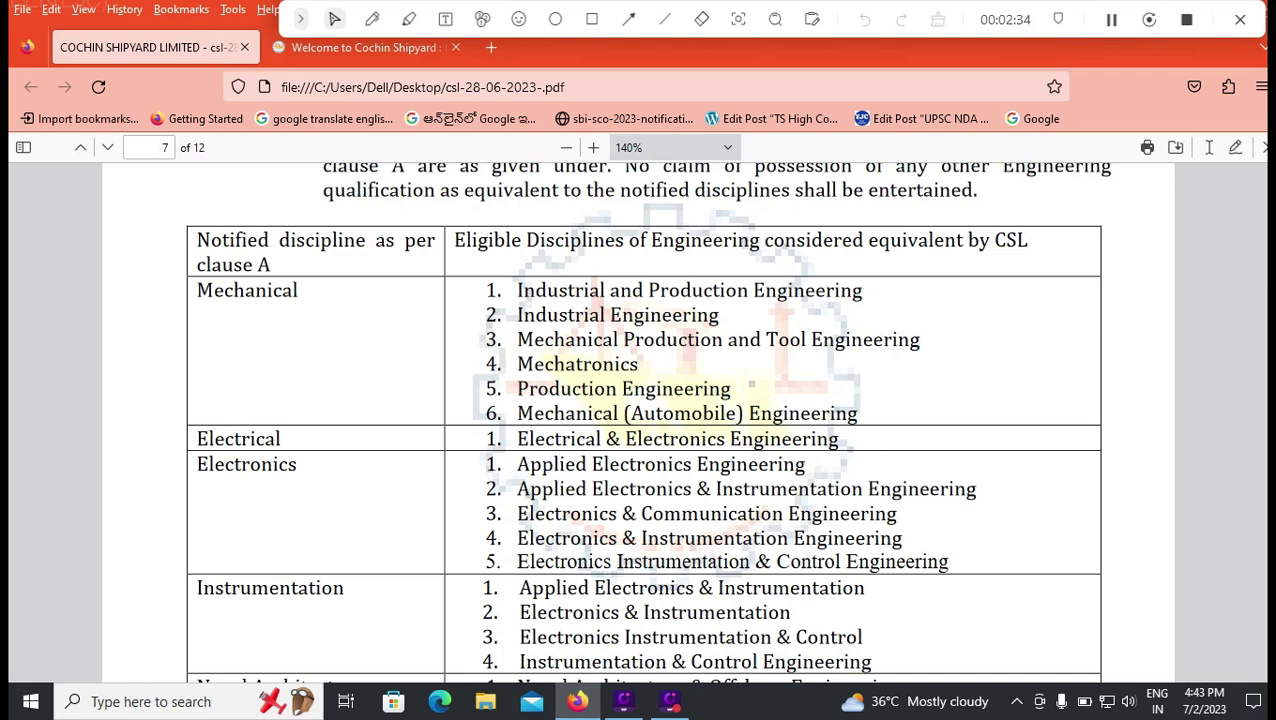
{"action": "scroll", "coordinate": [640, 420], "scroll_direction": "down", "scroll_amount": 4}
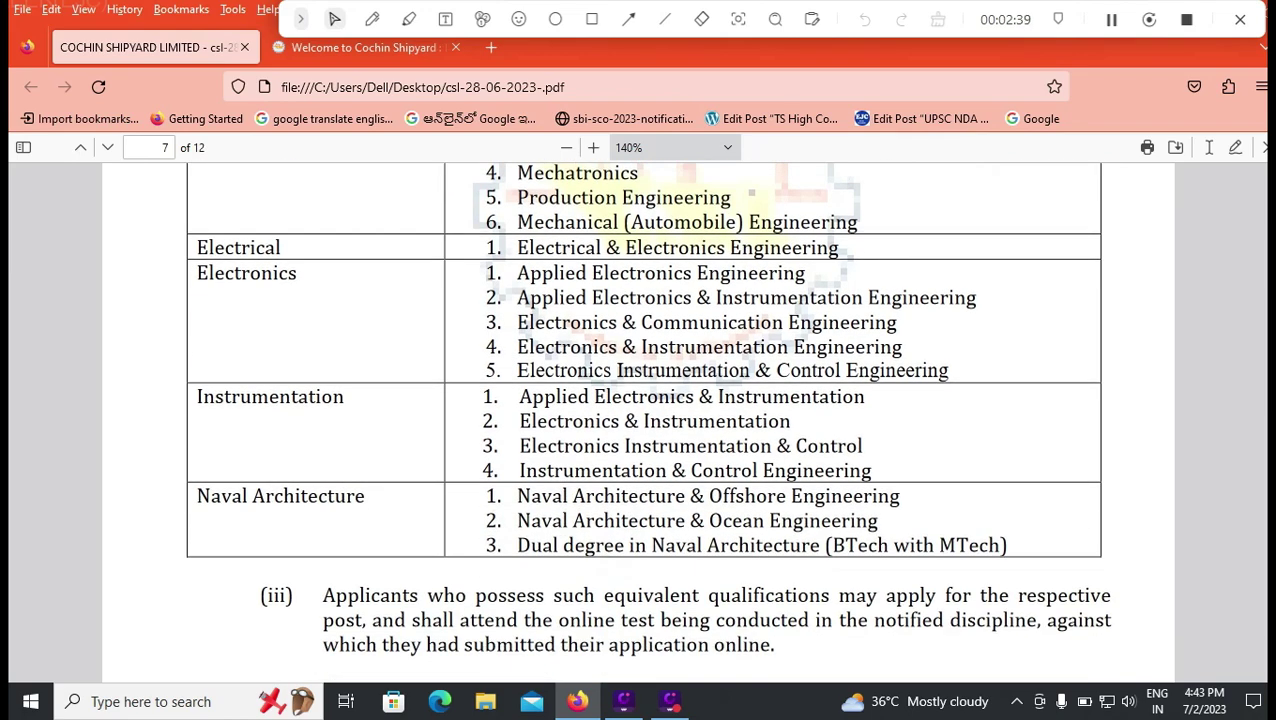
{"action": "scroll", "coordinate": [640, 420], "scroll_direction": "up", "scroll_amount": 2}
{"action": "scroll", "coordinate": [637, 414], "scroll_direction": "down", "scroll_amount": 7}
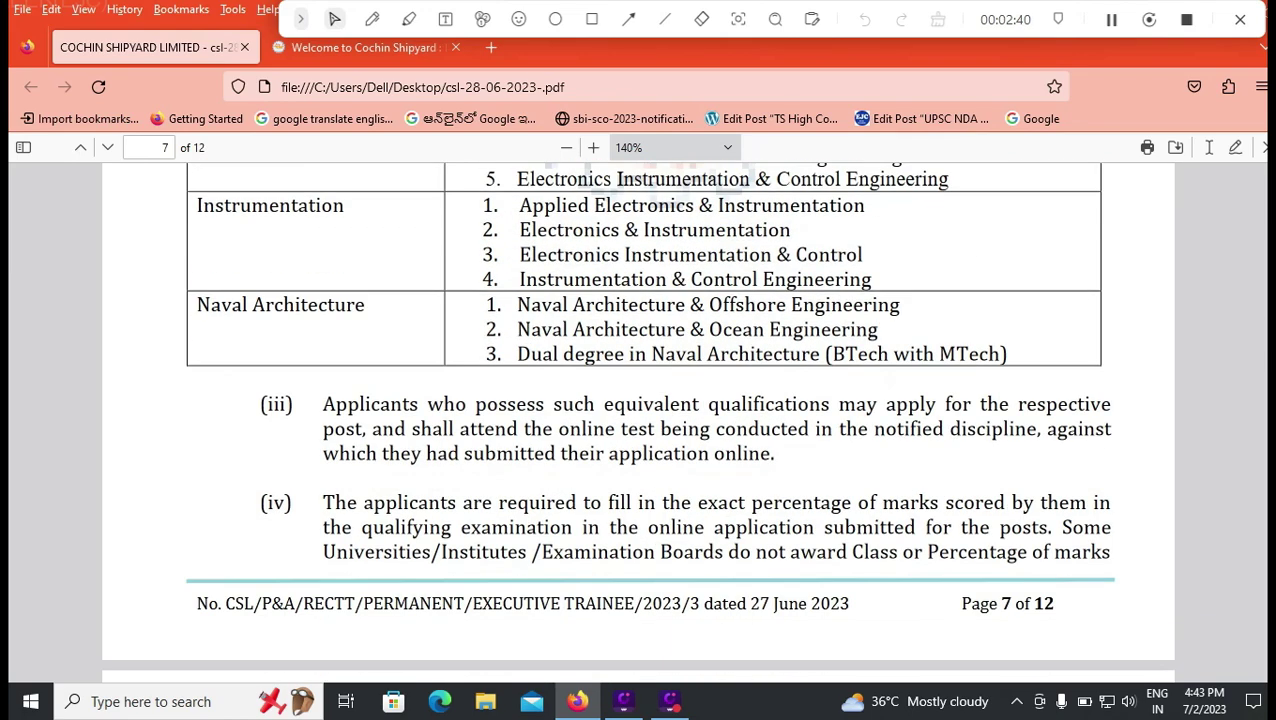
Step: Review the rules on grade point conversion and final-semester applicants and the Service Agreement section on page 8
{"action": "scroll", "coordinate": [637, 414], "scroll_direction": "down", "scroll_amount": 10}
{"action": "scroll", "coordinate": [637, 414], "scroll_direction": "down", "scroll_amount": 10}
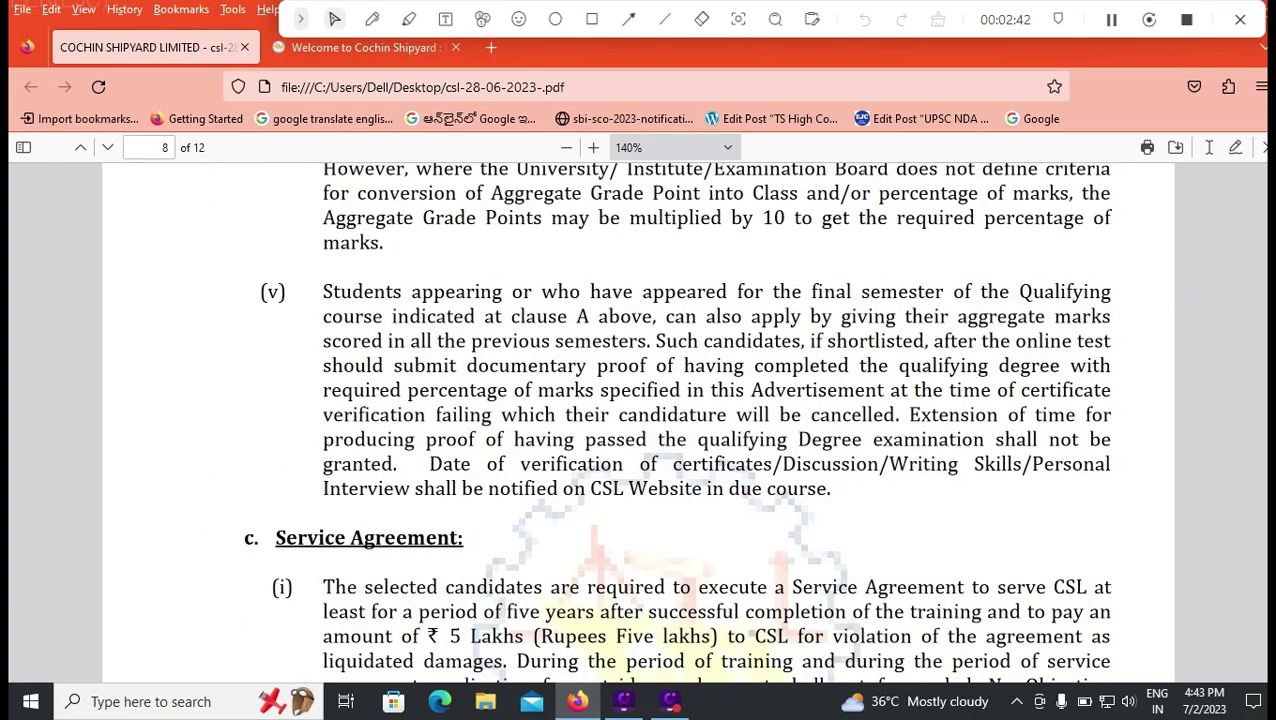
{"action": "scroll", "coordinate": [637, 414], "scroll_direction": "up", "scroll_amount": 5}
{"action": "scroll", "coordinate": [637, 414], "scroll_direction": "down", "scroll_amount": 8}
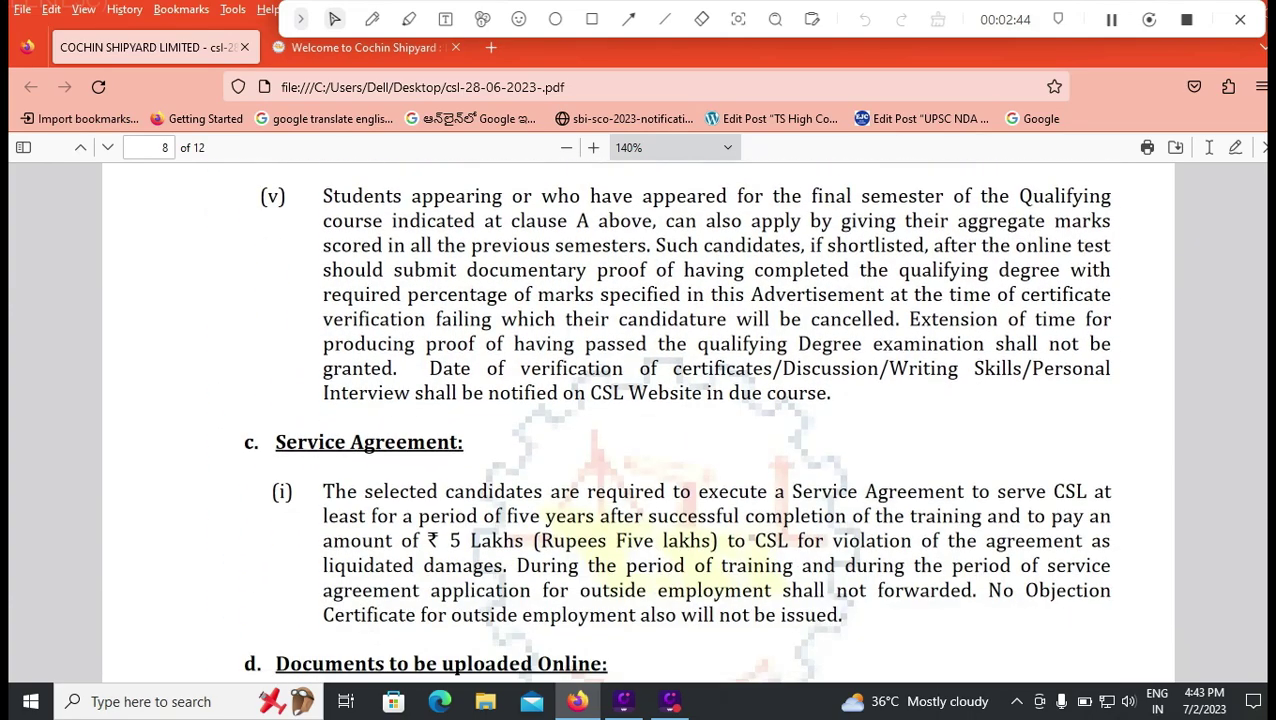
Step: Read the sections on documents to be uploaded online, the application fee and how to apply on pages 8 and 9
{"action": "scroll", "coordinate": [637, 414], "scroll_direction": "up", "scroll_amount": 2}
{"action": "scroll", "coordinate": [637, 414], "scroll_direction": "down", "scroll_amount": 10}
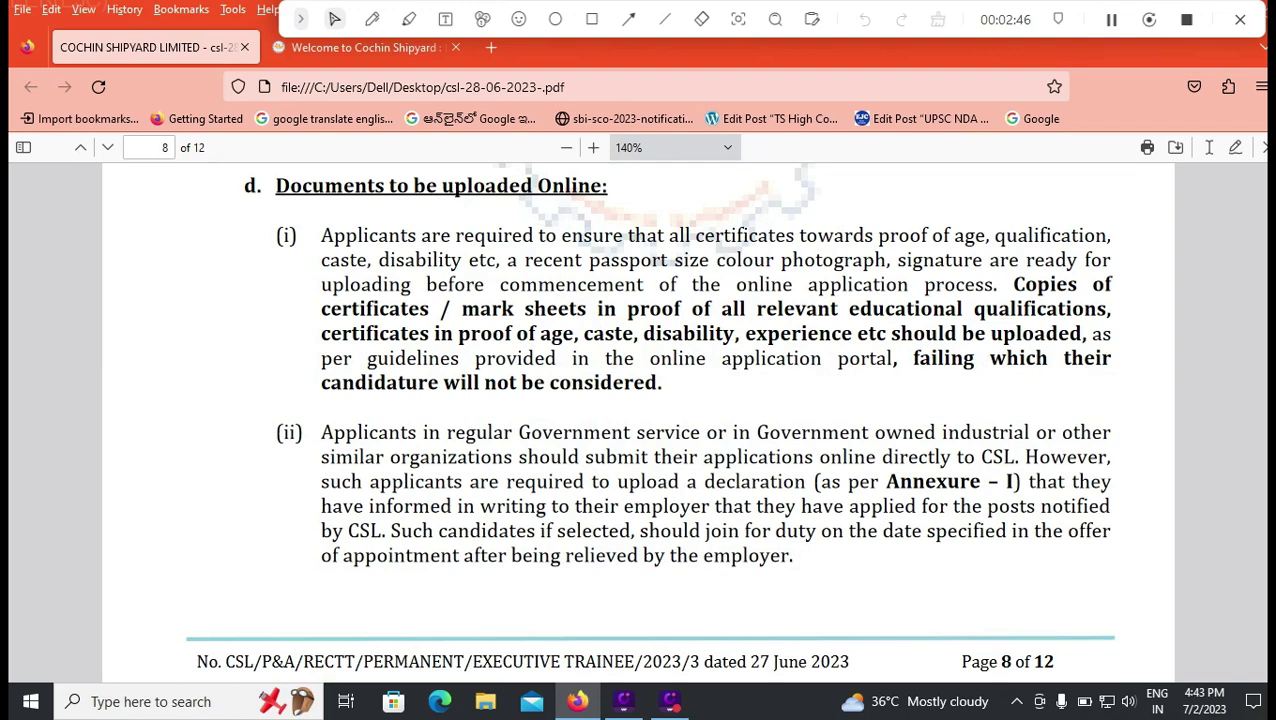
{"action": "scroll", "coordinate": [637, 414], "scroll_direction": "down", "scroll_amount": 8}
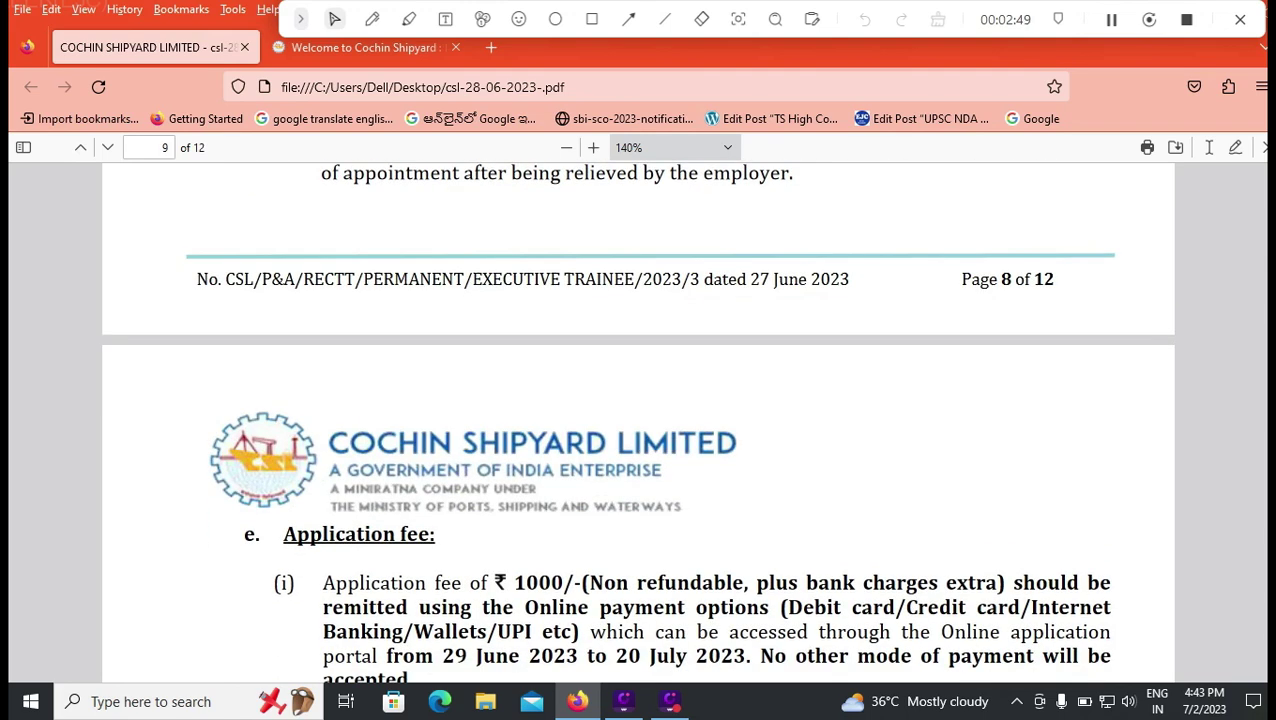
{"action": "scroll", "coordinate": [637, 414], "scroll_direction": "down", "scroll_amount": 4}
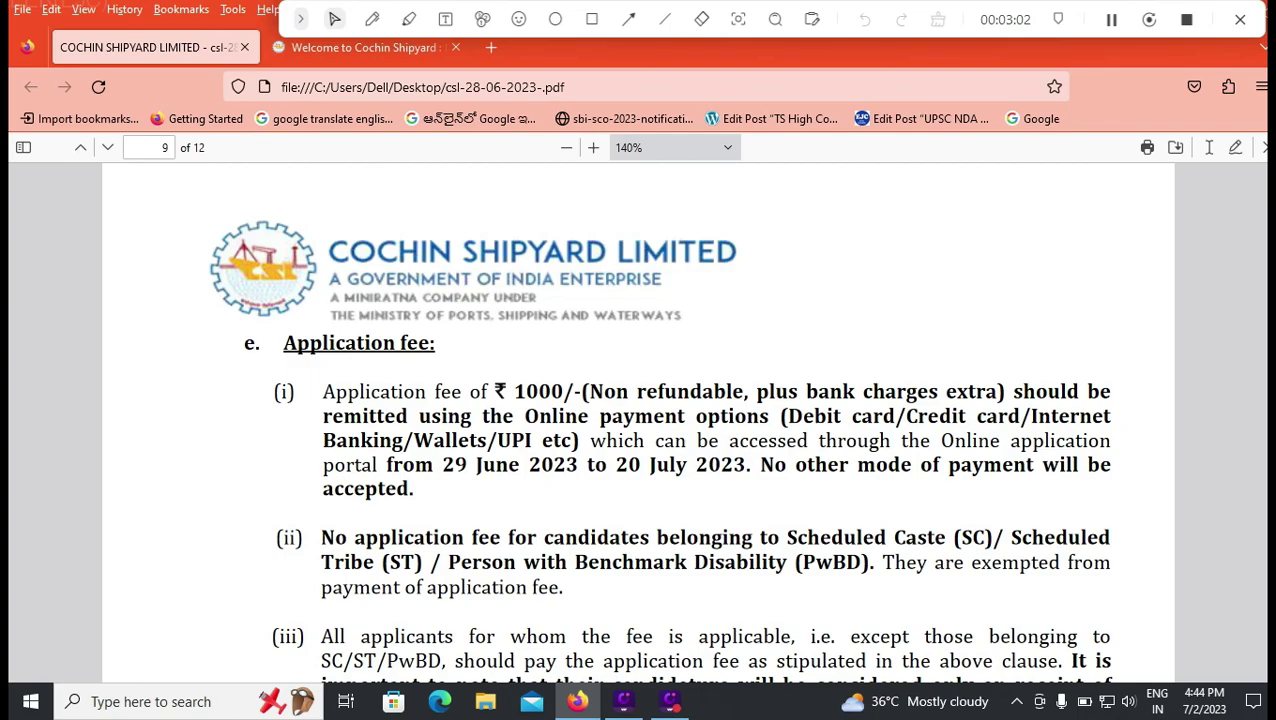
{"action": "scroll", "coordinate": [640, 420], "scroll_direction": "down", "scroll_amount": 3}
{"action": "scroll", "coordinate": [640, 420], "scroll_direction": "down", "scroll_amount": 3}
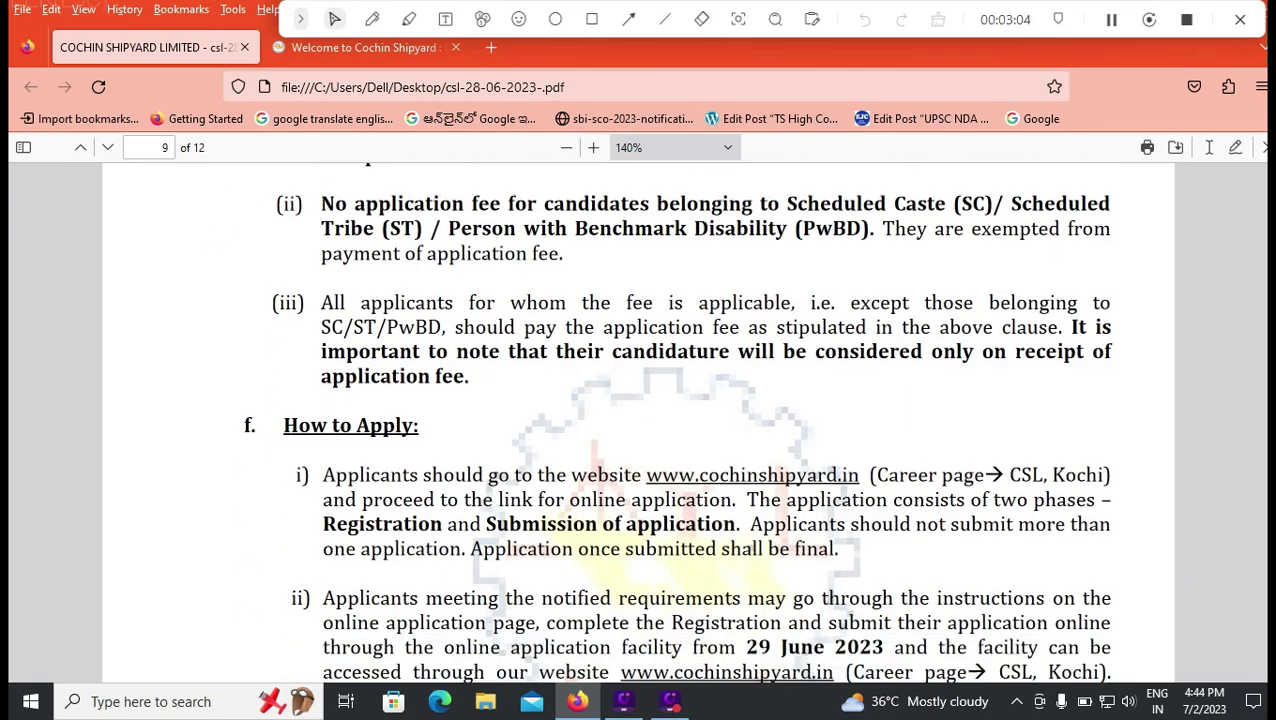
{"action": "scroll", "coordinate": [640, 420], "scroll_direction": "down", "scroll_amount": 15}
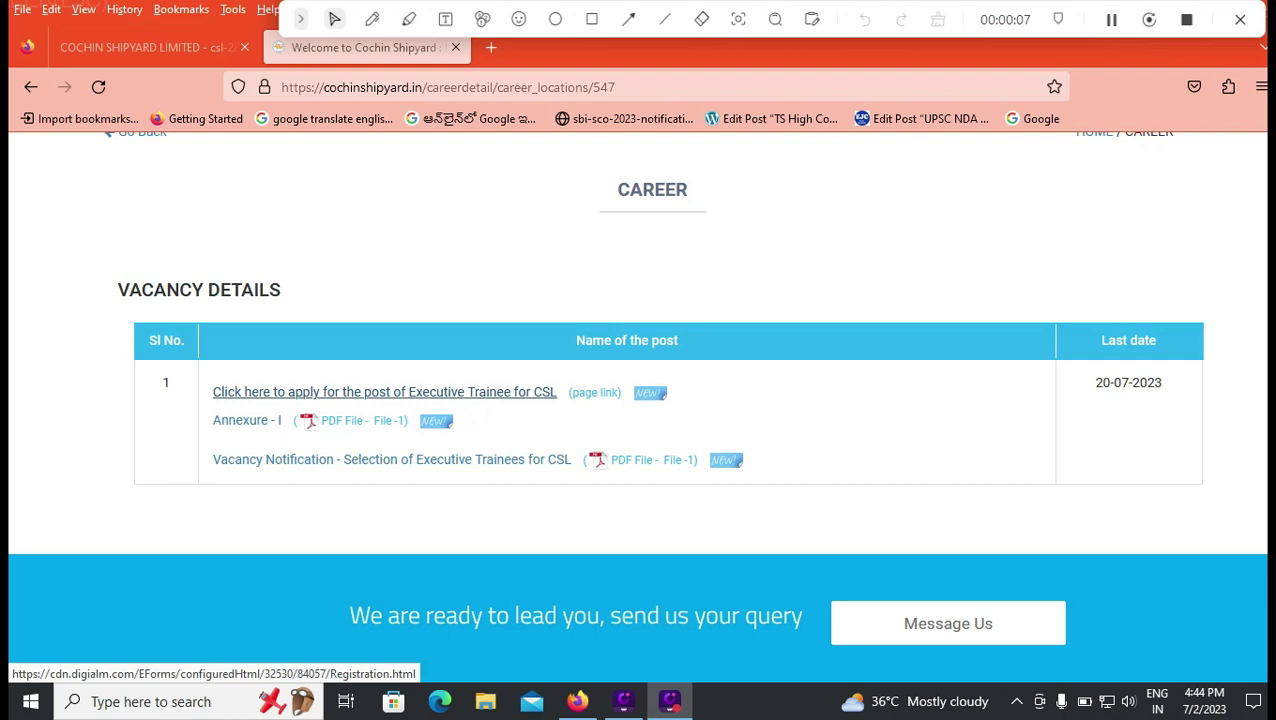
Step: Open the Executive Trainee registration form from the vacancy details page, accepting the external website, instructions and privacy notices
{"action": "left_click", "coordinate": [384, 391]}
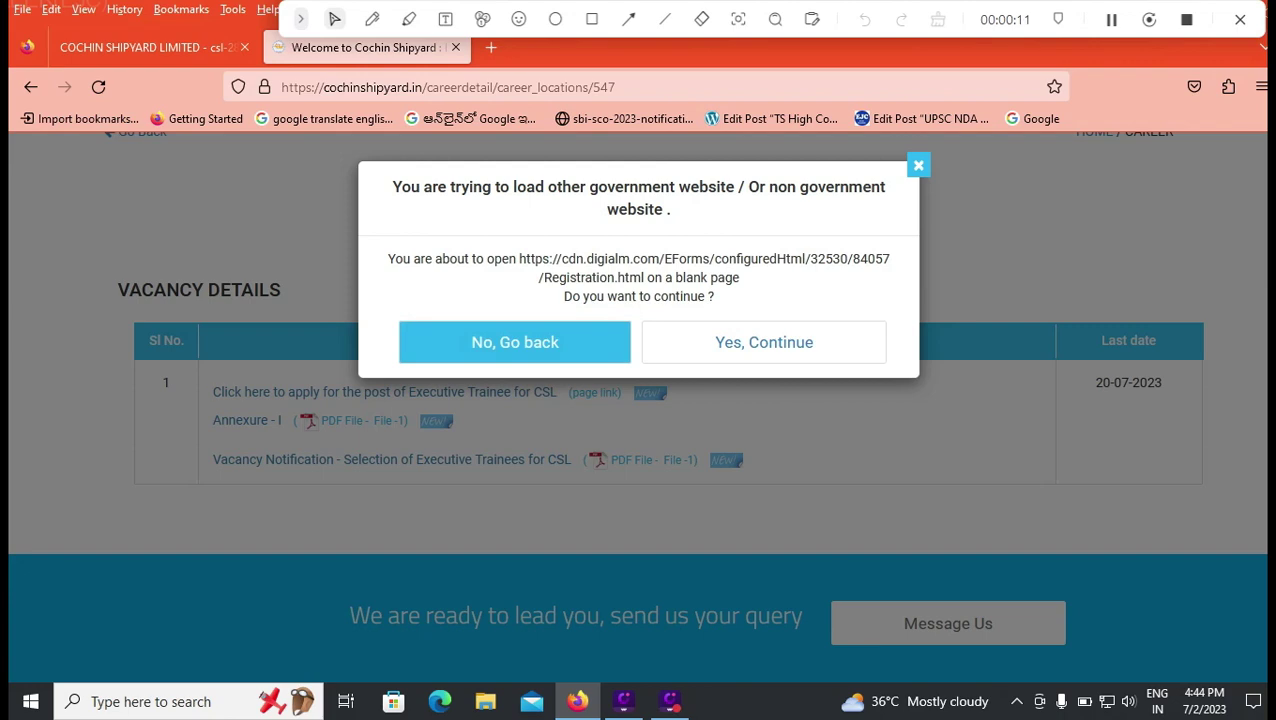
{"action": "left_click", "coordinate": [764, 342]}
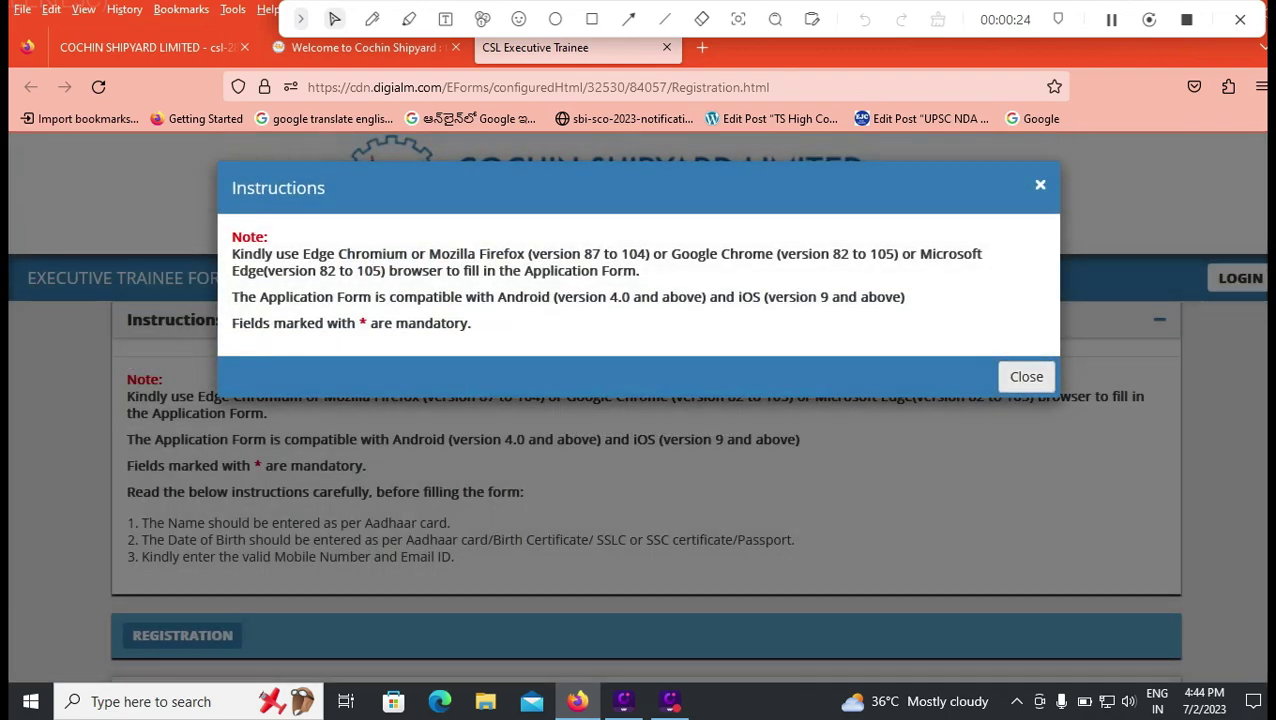
{"action": "left_click", "coordinate": [1026, 376]}
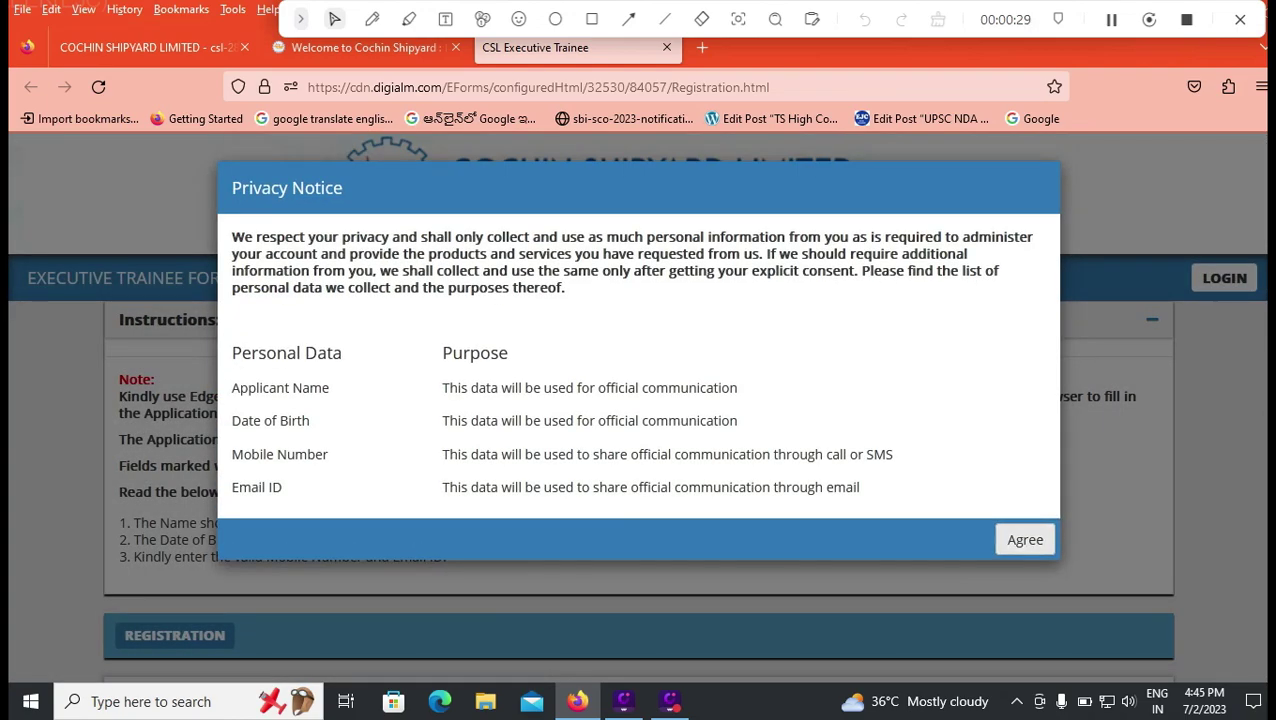
{"action": "left_click", "coordinate": [1025, 539]}
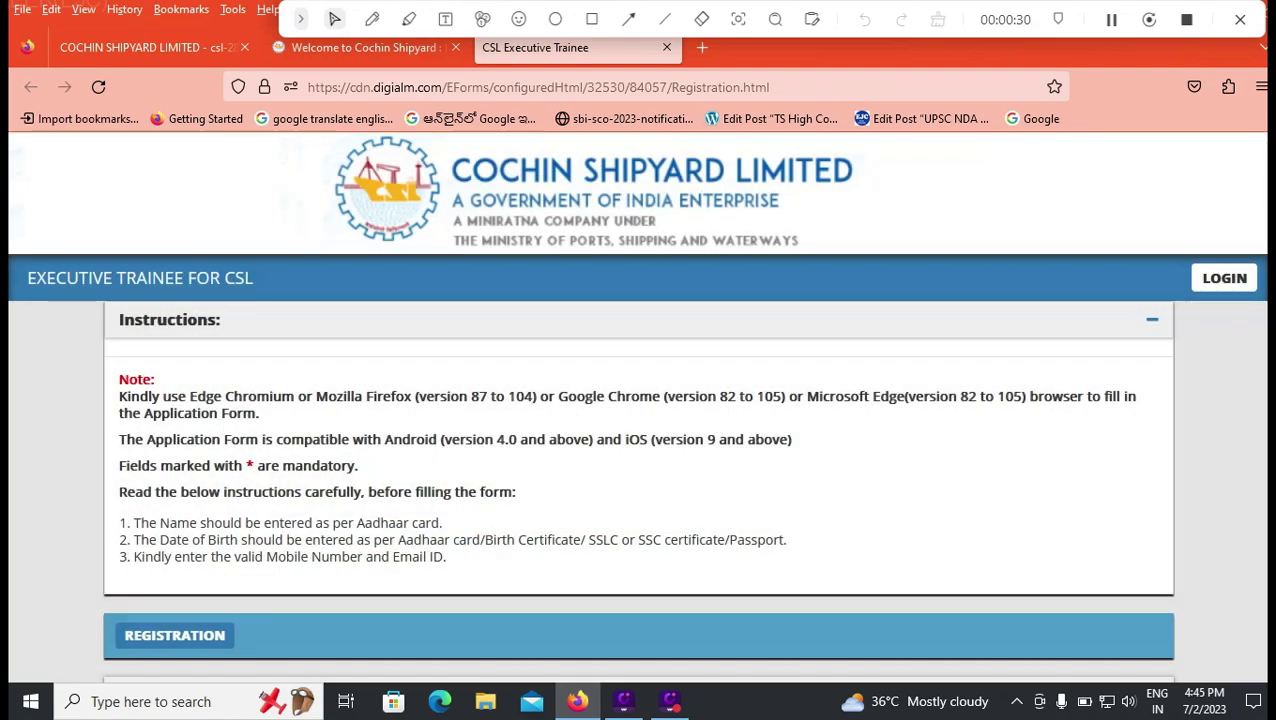
Step: Review the candidate first, middle and last name fields in the registration section
{"action": "scroll", "coordinate": [638, 407], "scroll_direction": "down", "scroll_amount": 4}
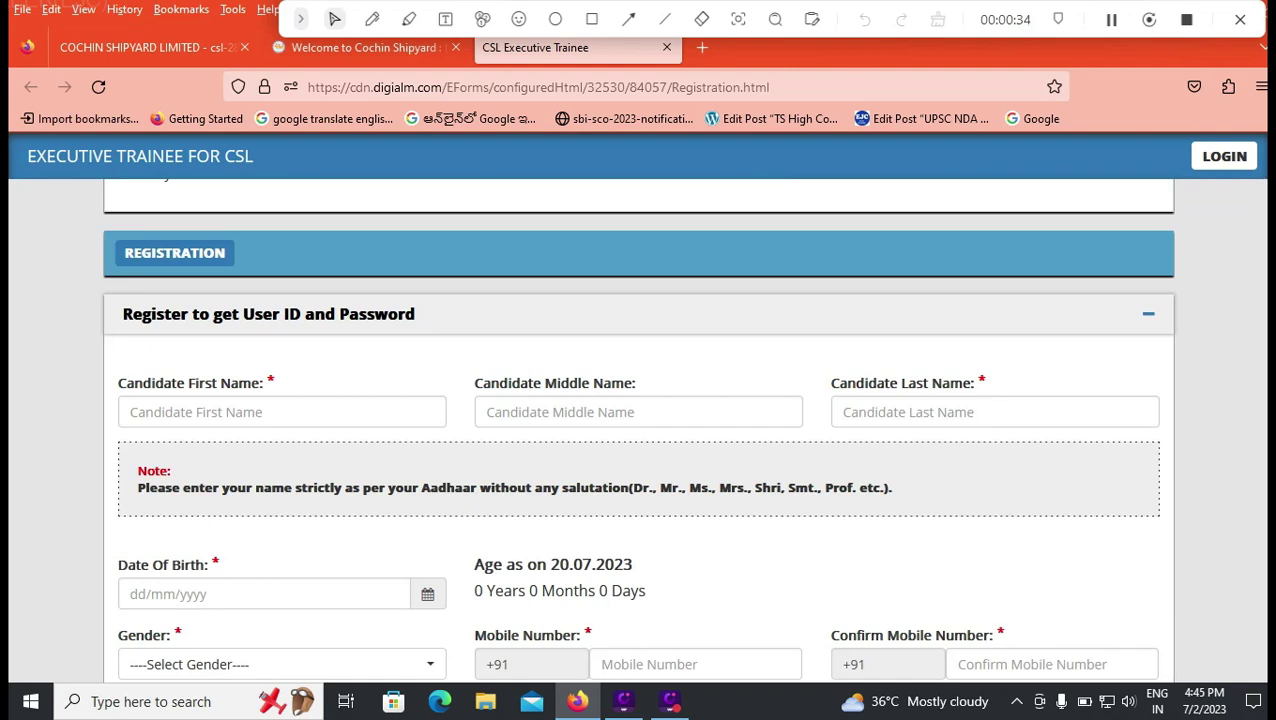
{"action": "left_click", "coordinate": [282, 412]}
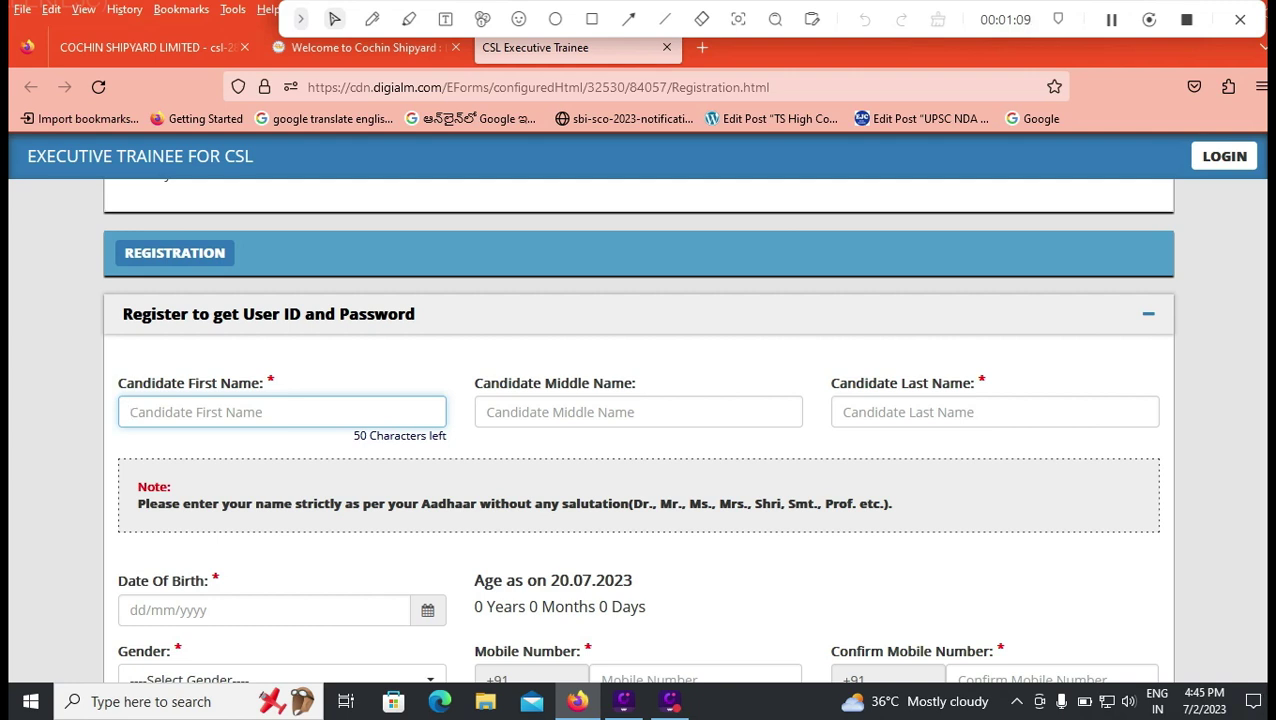
{"action": "left_click", "coordinate": [600, 412]}
{"action": "left_click", "coordinate": [950, 412]}
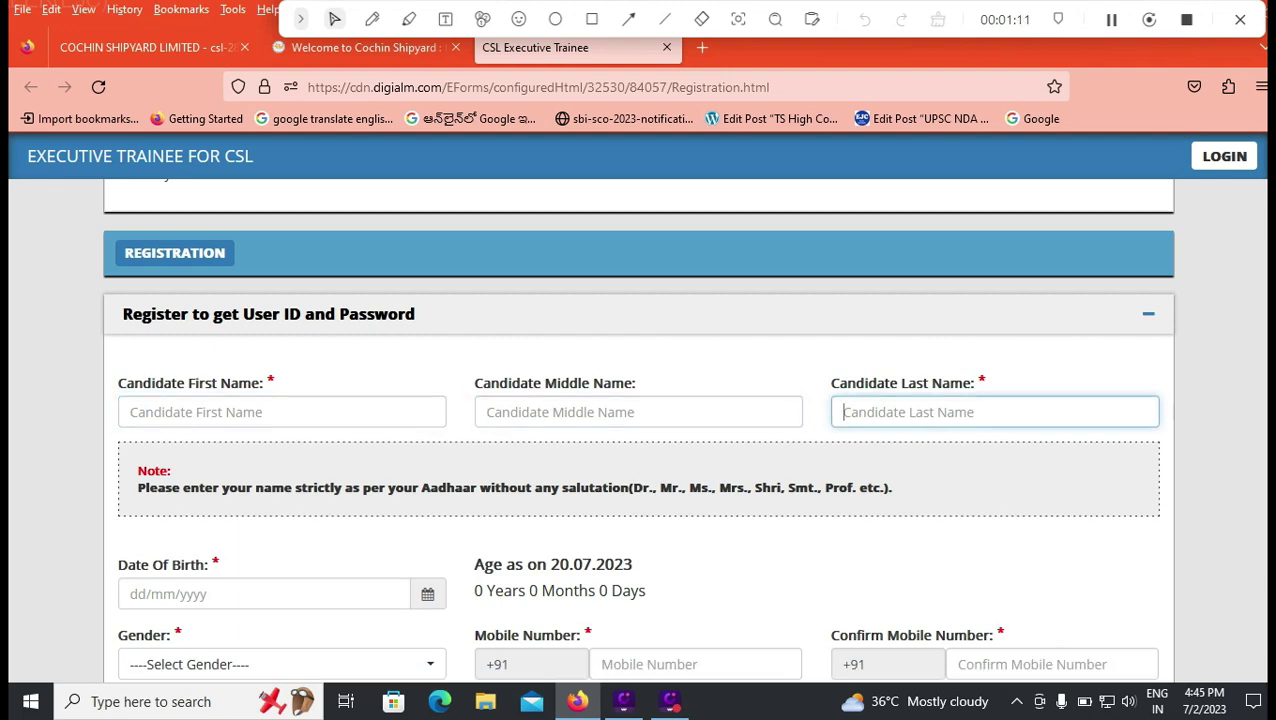
Step: Fill in the candidate's date of birth and choose Male as the gender
{"action": "scroll", "coordinate": [950, 412], "scroll_direction": "down", "scroll_amount": 2}
{"action": "left_click", "coordinate": [428, 403]}
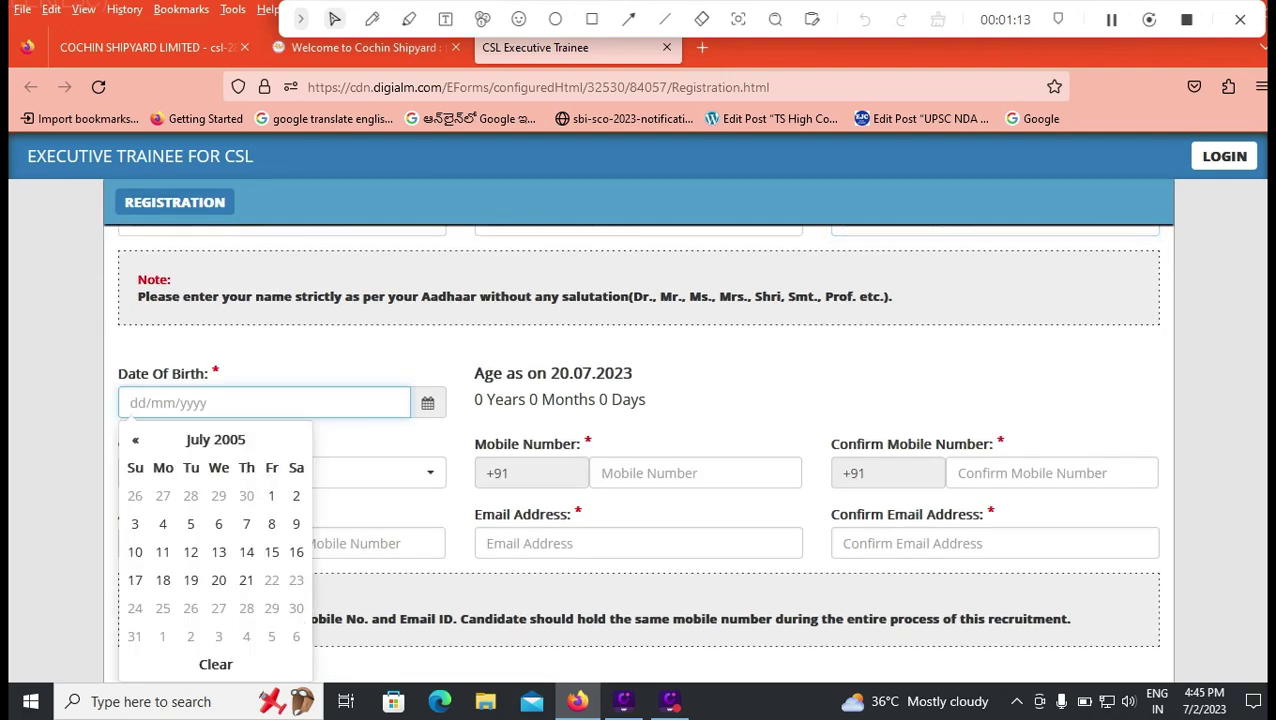
{"action": "left_click", "coordinate": [215, 439]}
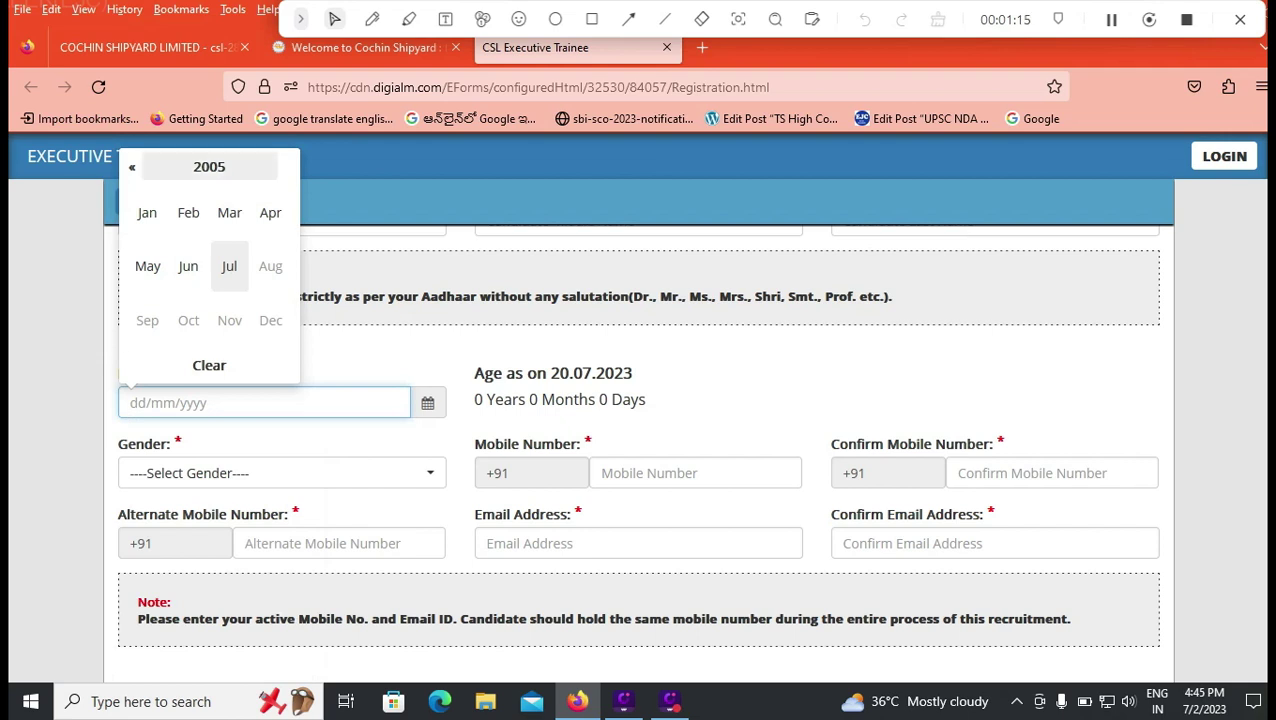
{"action": "left_click", "coordinate": [209, 166]}
{"action": "left_click", "coordinate": [187, 210]}
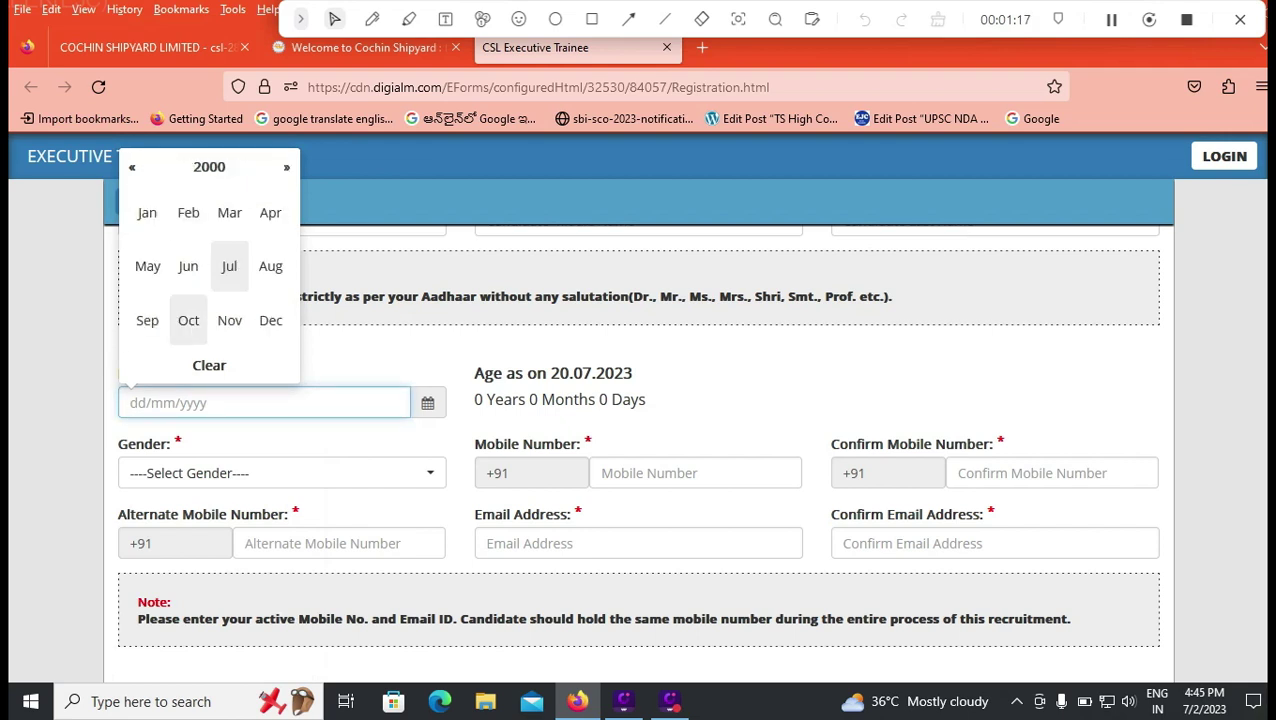
{"action": "left_click", "coordinate": [147, 212]}
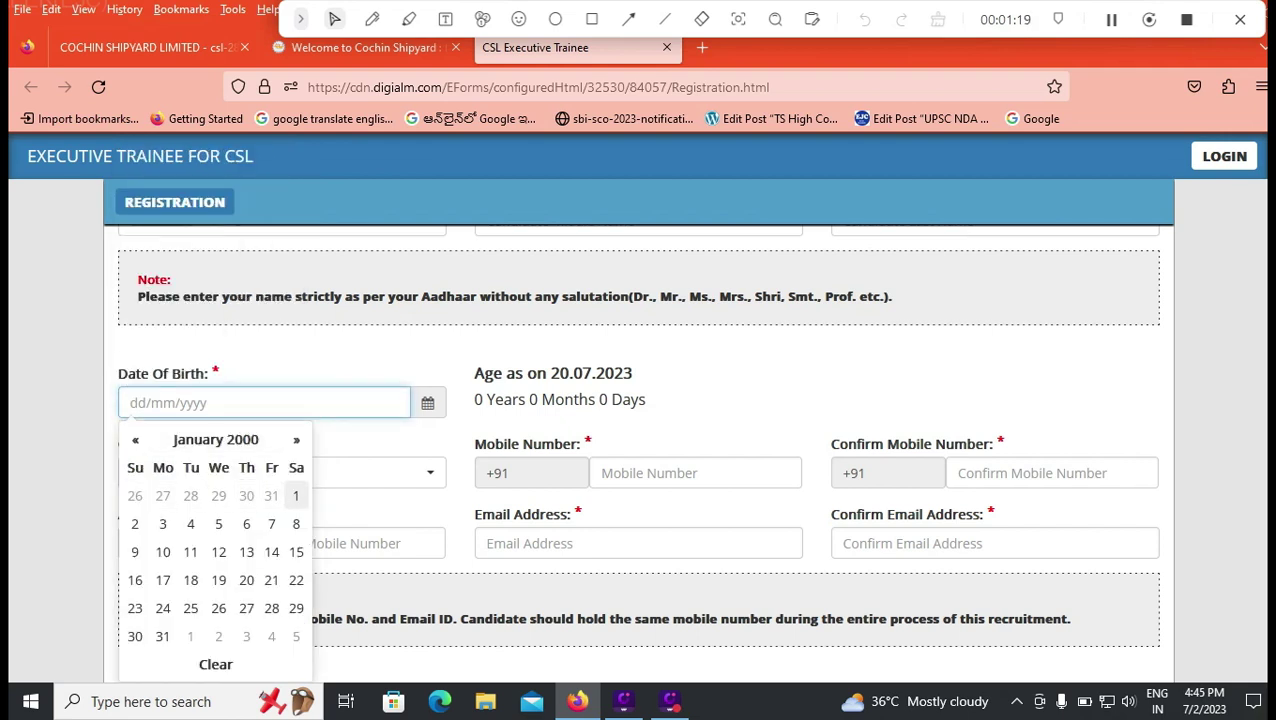
{"action": "left_click", "coordinate": [296, 495]}
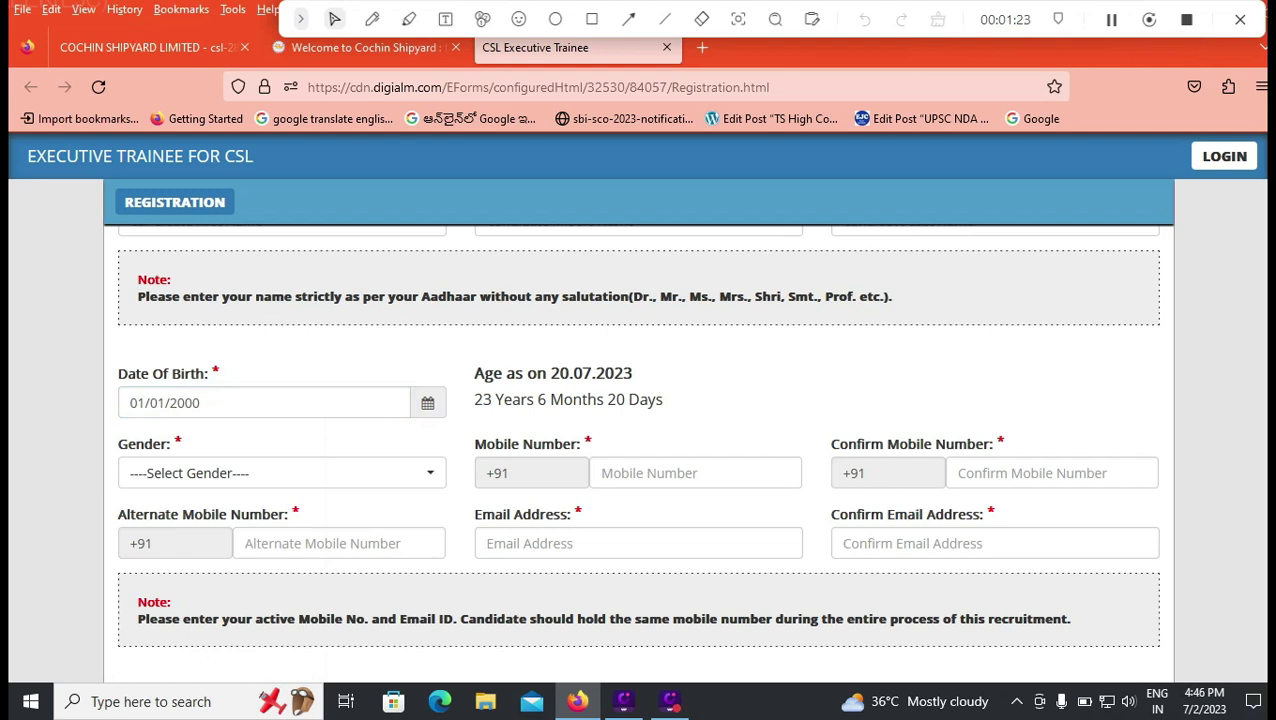
{"action": "left_click", "coordinate": [282, 473]}
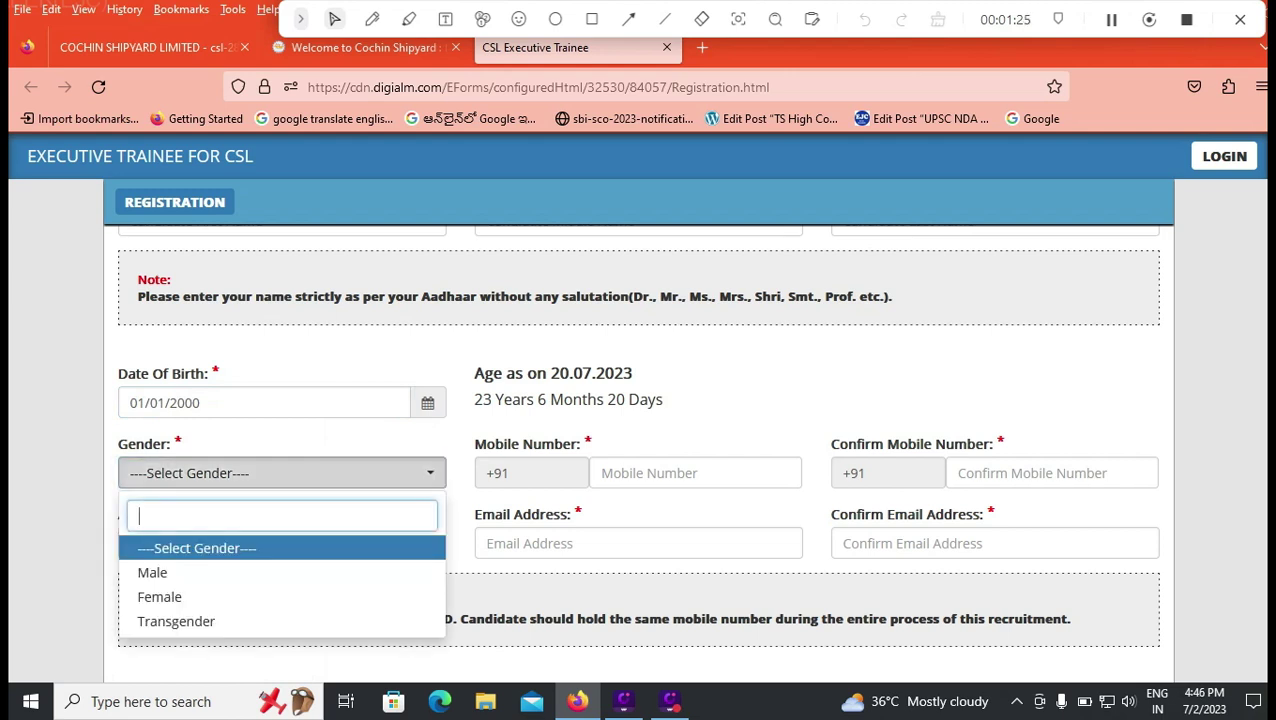
{"action": "left_click", "coordinate": [190, 572]}
Step: Examine the mobile number and email address fields together with their confirmation fields
{"action": "left_click", "coordinate": [695, 473]}
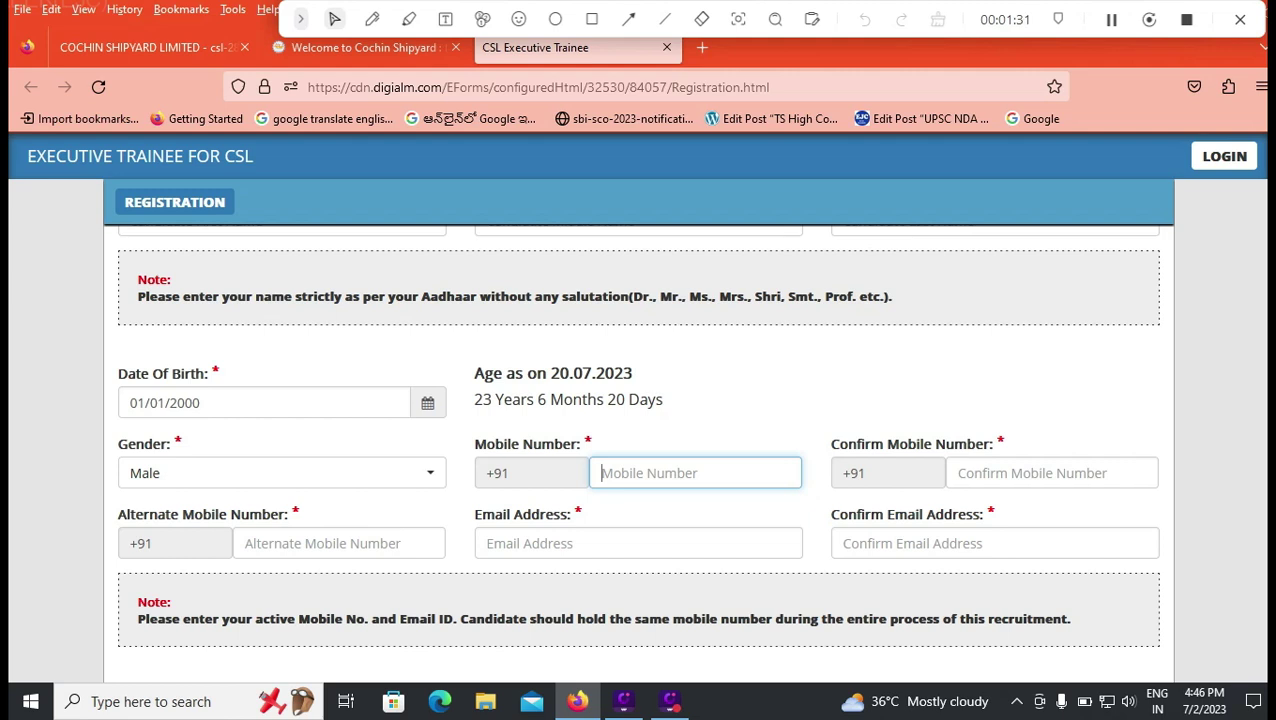
{"action": "left_click", "coordinate": [1040, 473]}
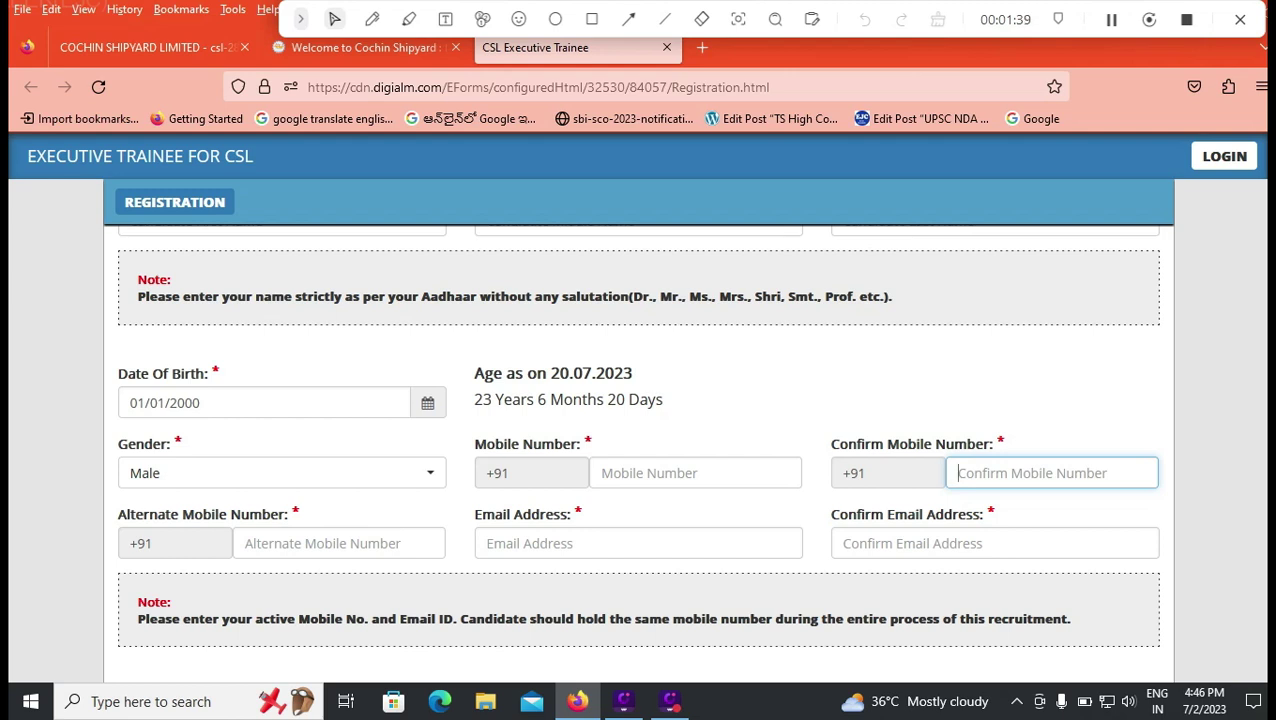
{"action": "left_click", "coordinate": [638, 543]}
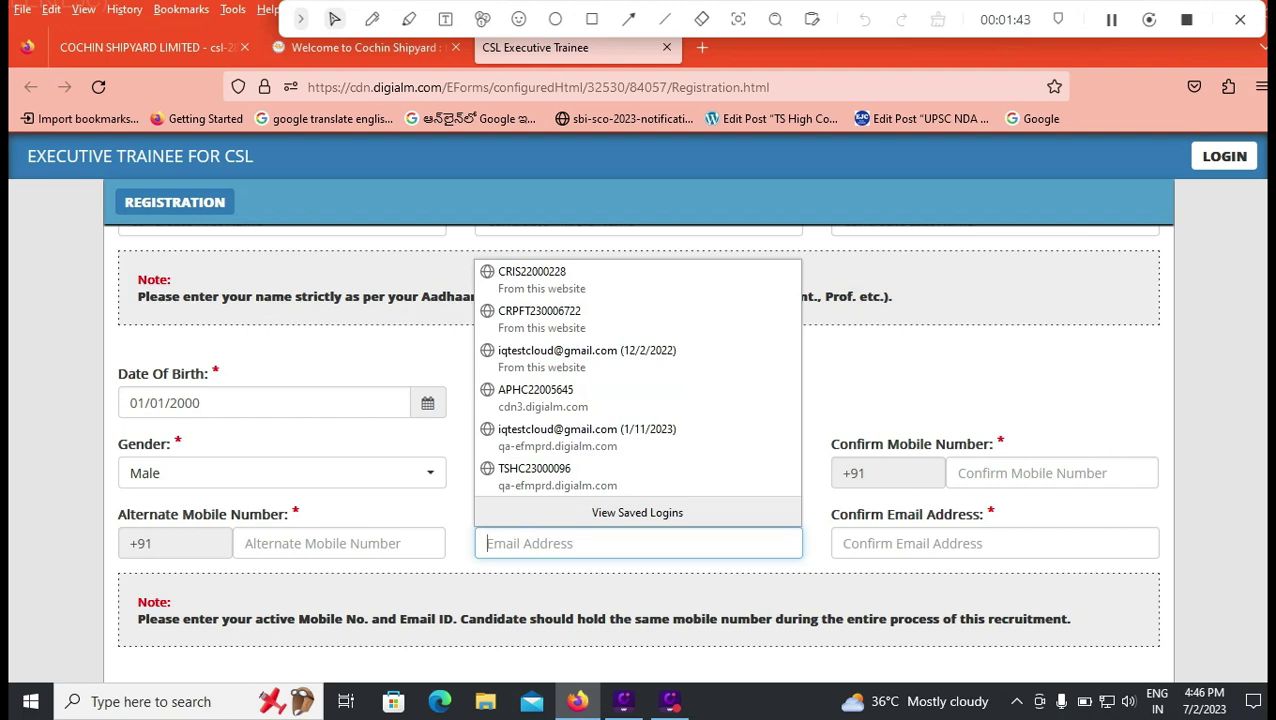
{"action": "left_click", "coordinate": [995, 543]}
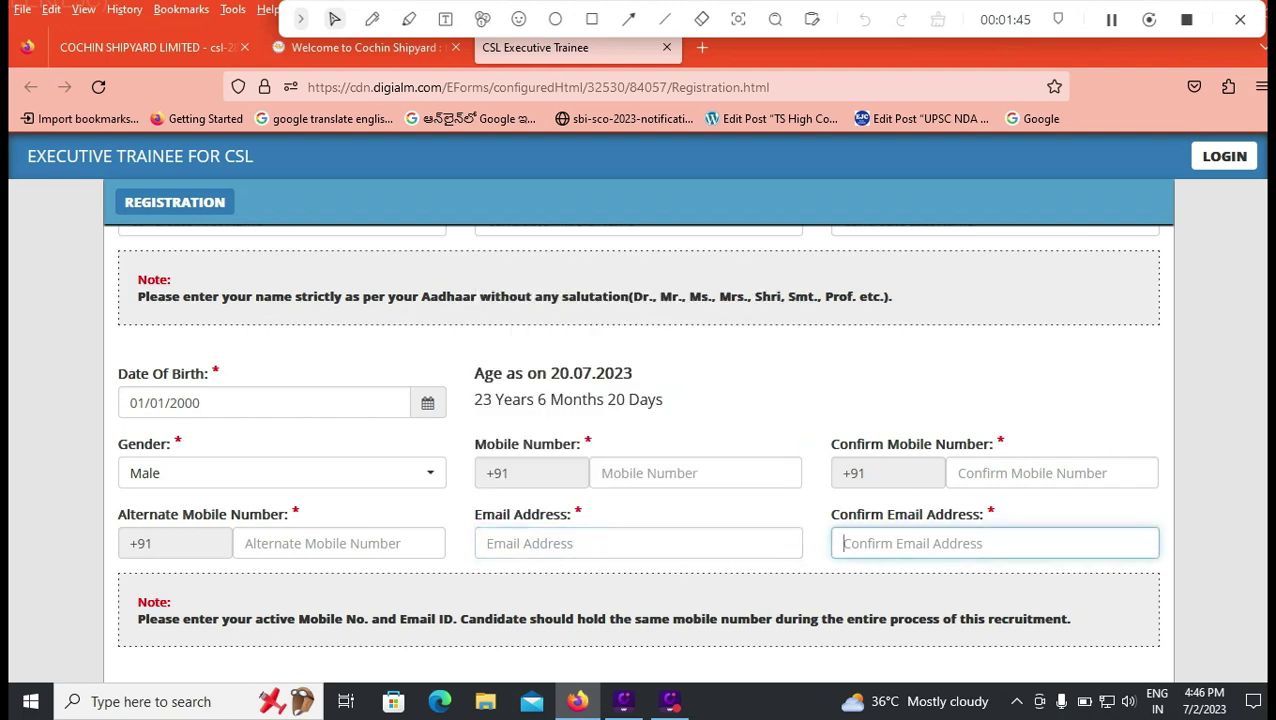
{"action": "scroll", "coordinate": [995, 543], "scroll_direction": "down", "scroll_amount": 2}
{"action": "scroll", "coordinate": [638, 450], "scroll_direction": "up", "scroll_amount": 2}
Step: Agree to the declaration, enter the captcha characters and send the registration details for reverification
{"action": "scroll", "coordinate": [638, 450], "scroll_direction": "down", "scroll_amount": 3}
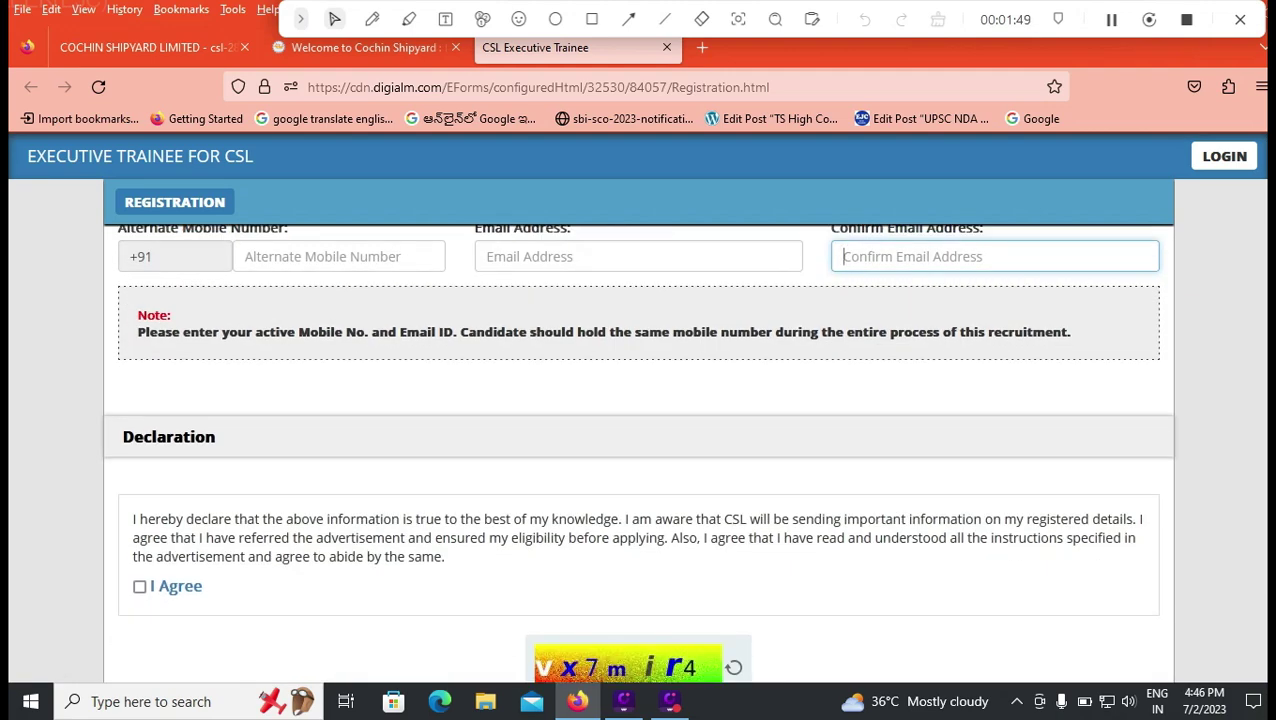
{"action": "scroll", "coordinate": [638, 450], "scroll_direction": "down", "scroll_amount": 2}
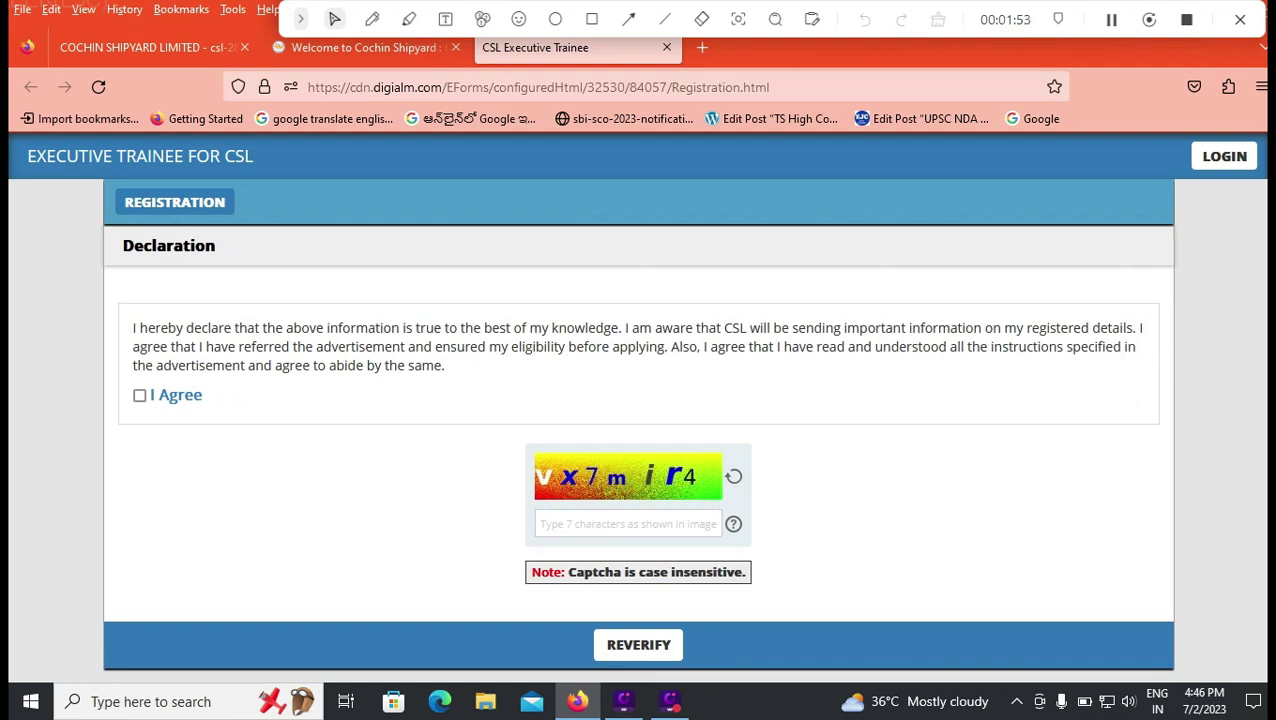
{"action": "left_click", "coordinate": [139, 396]}
{"action": "type", "text": "v"}
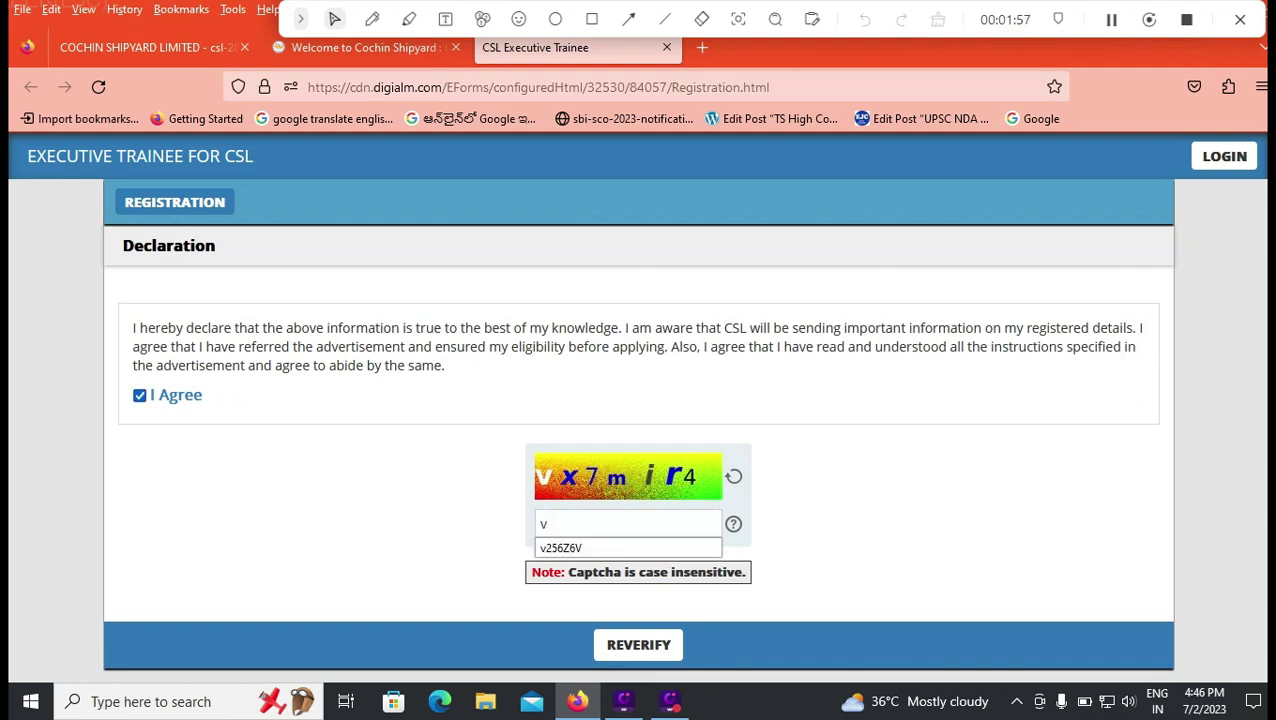
{"action": "type", "text": "x7"}
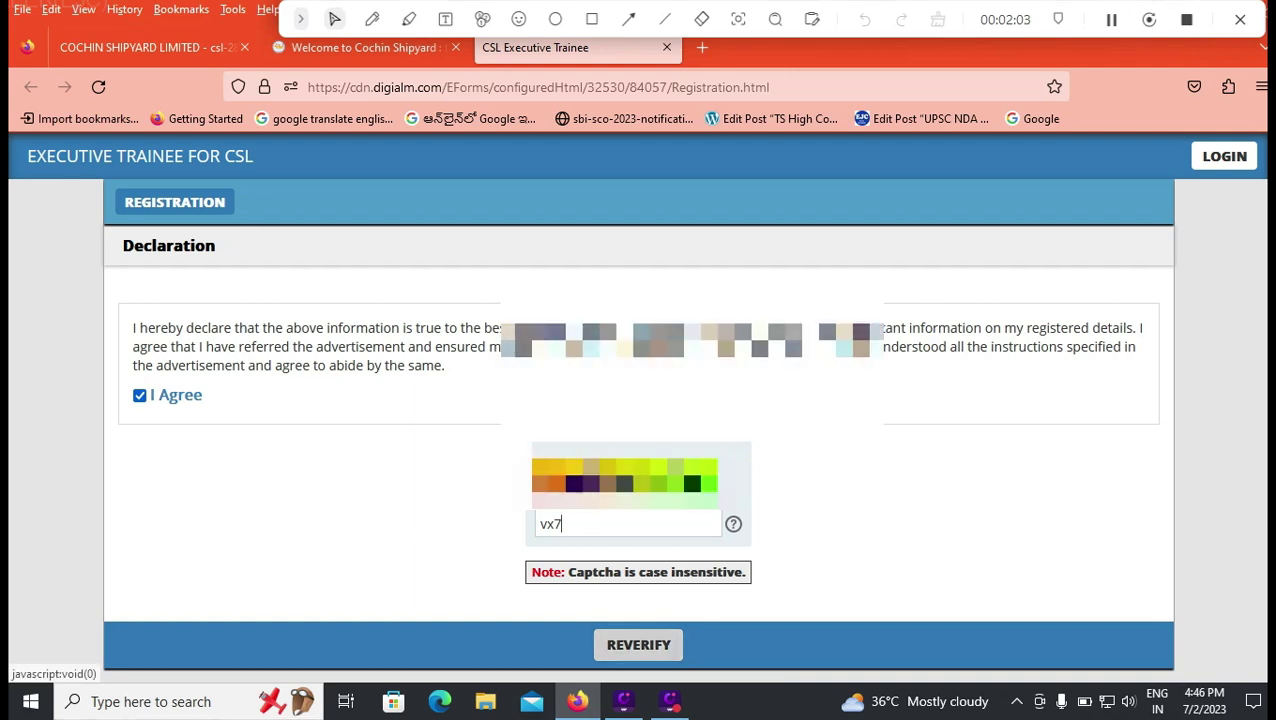
{"action": "left_click", "coordinate": [638, 645]}
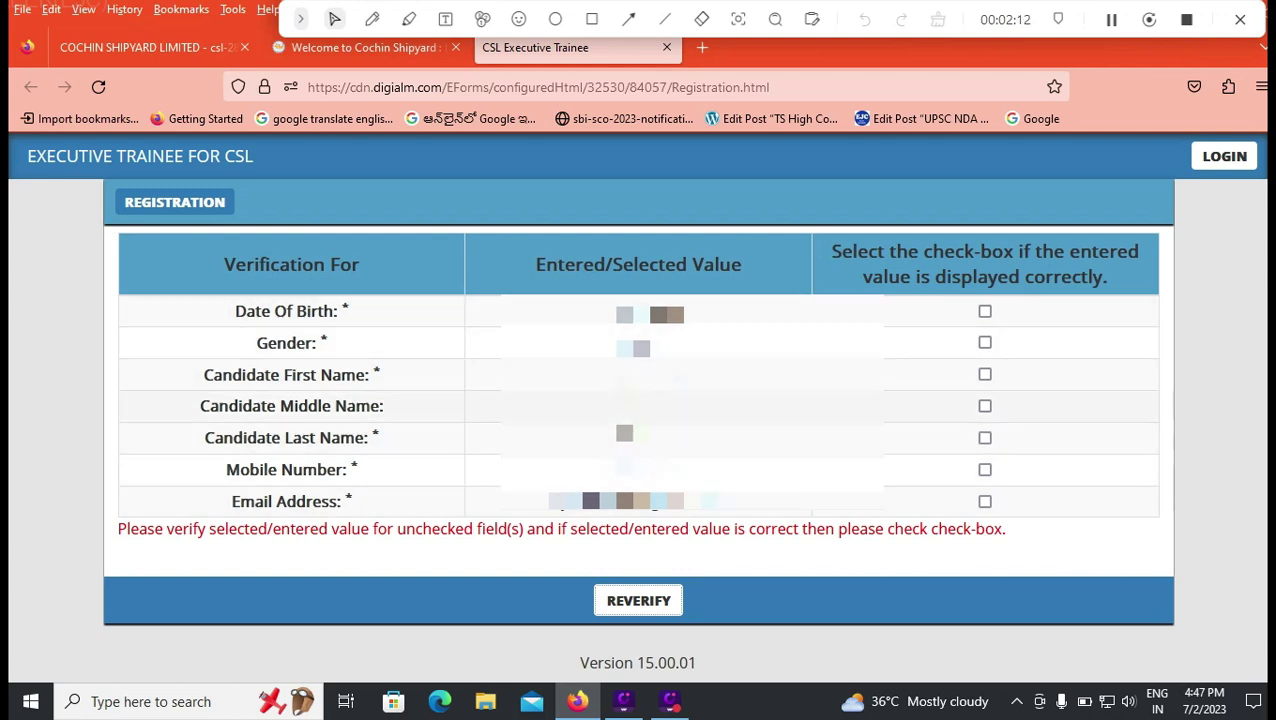
Step: Mark every entered value from date of birth to email address as correct, and submit the registration with final confirmation
{"action": "left_click", "coordinate": [985, 311]}
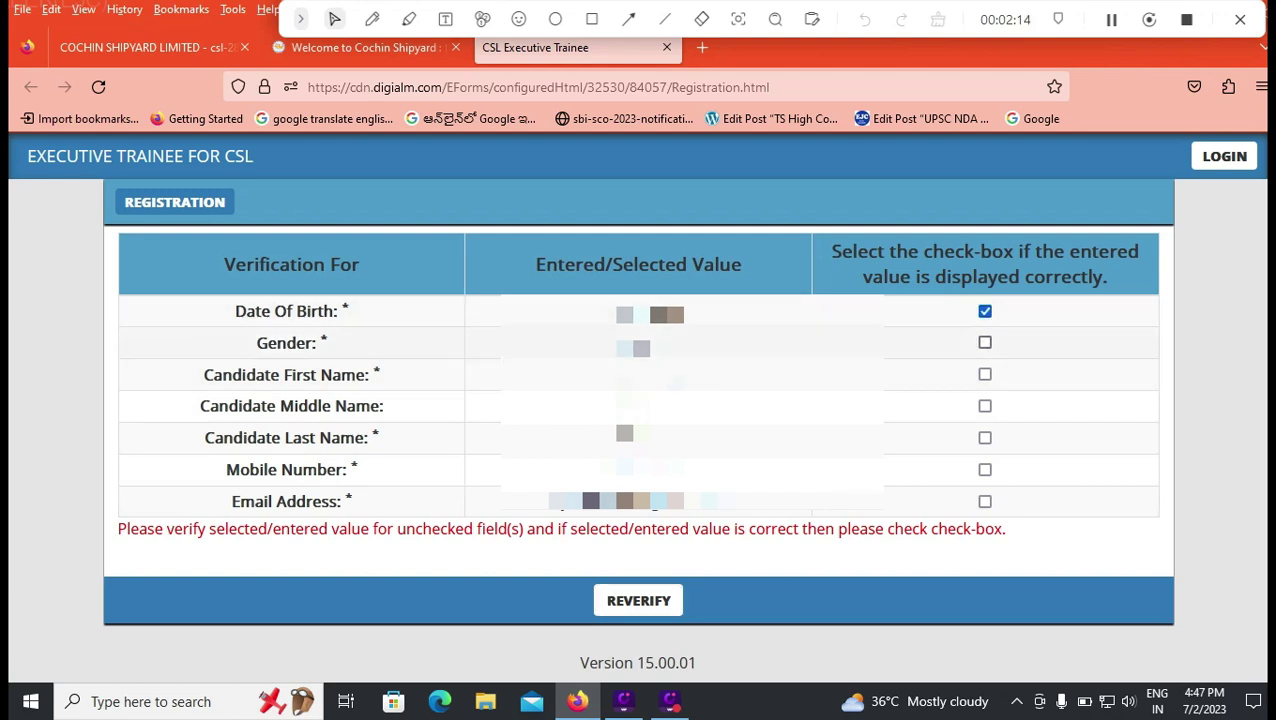
{"action": "left_click", "coordinate": [985, 343]}
{"action": "left_click", "coordinate": [985, 374]}
{"action": "left_click", "coordinate": [985, 406]}
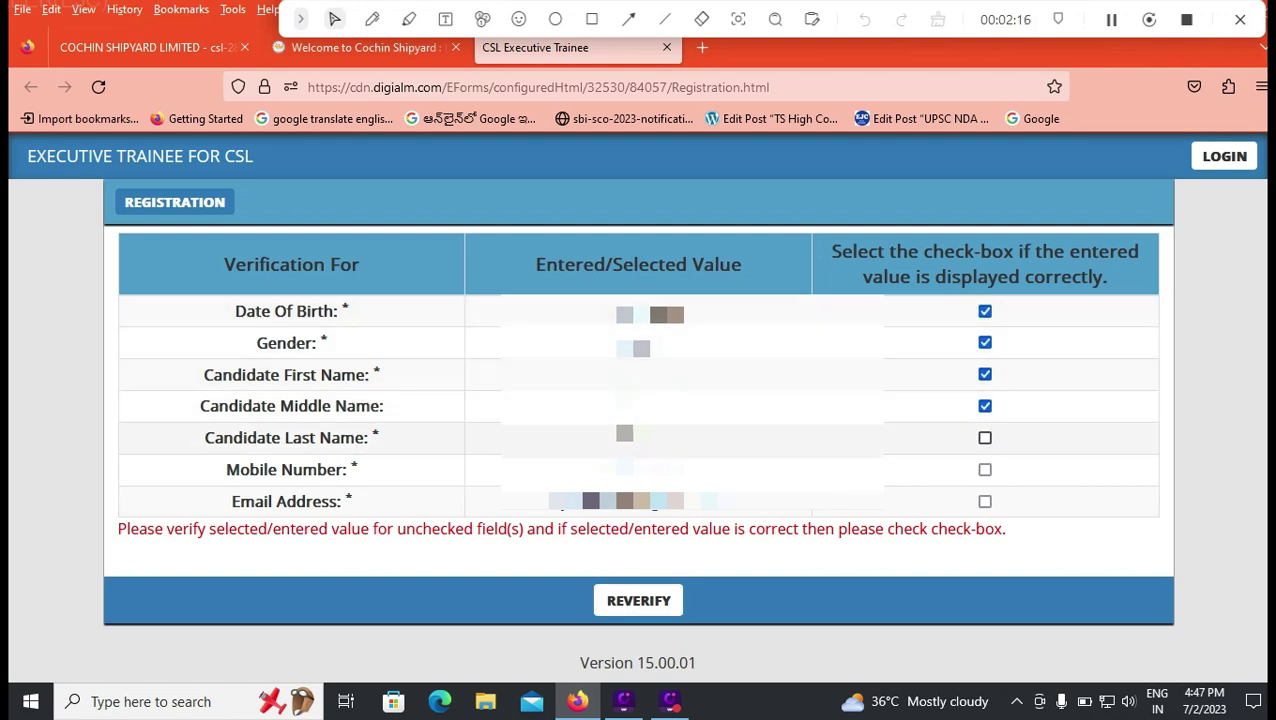
{"action": "left_click", "coordinate": [985, 438]}
{"action": "left_click", "coordinate": [985, 470]}
{"action": "left_click", "coordinate": [985, 501]}
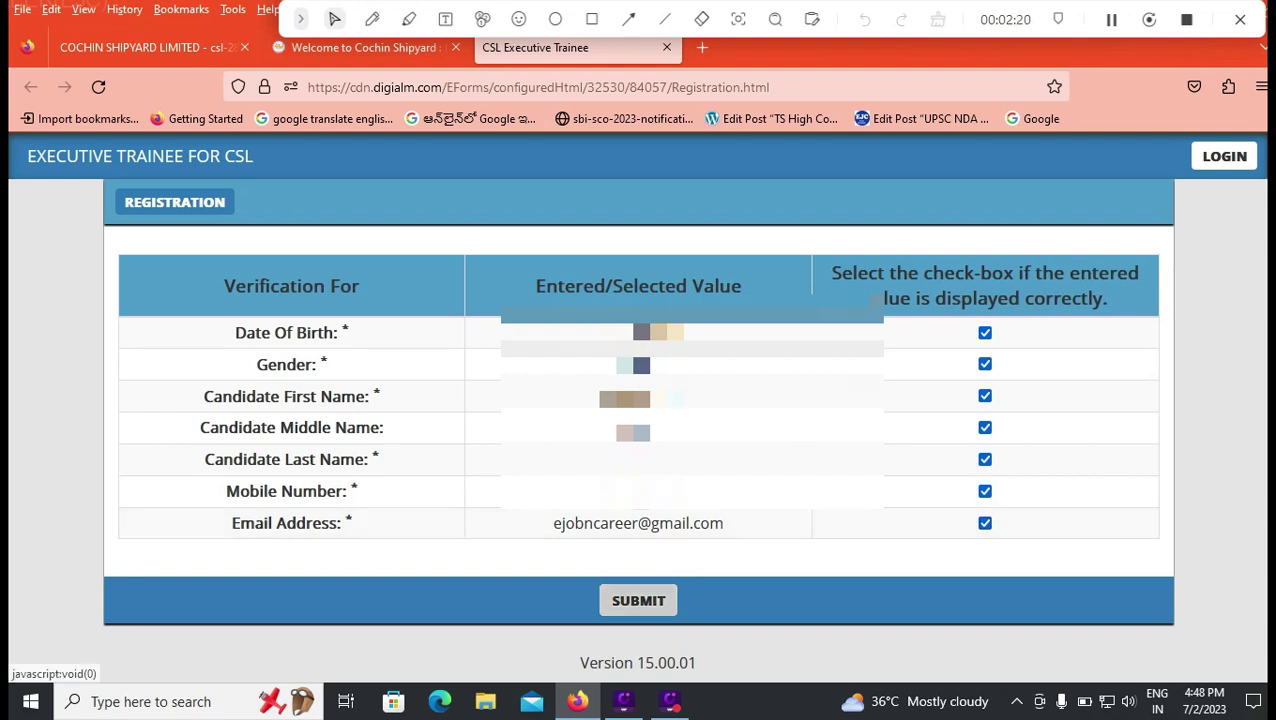
{"action": "left_click", "coordinate": [638, 600]}
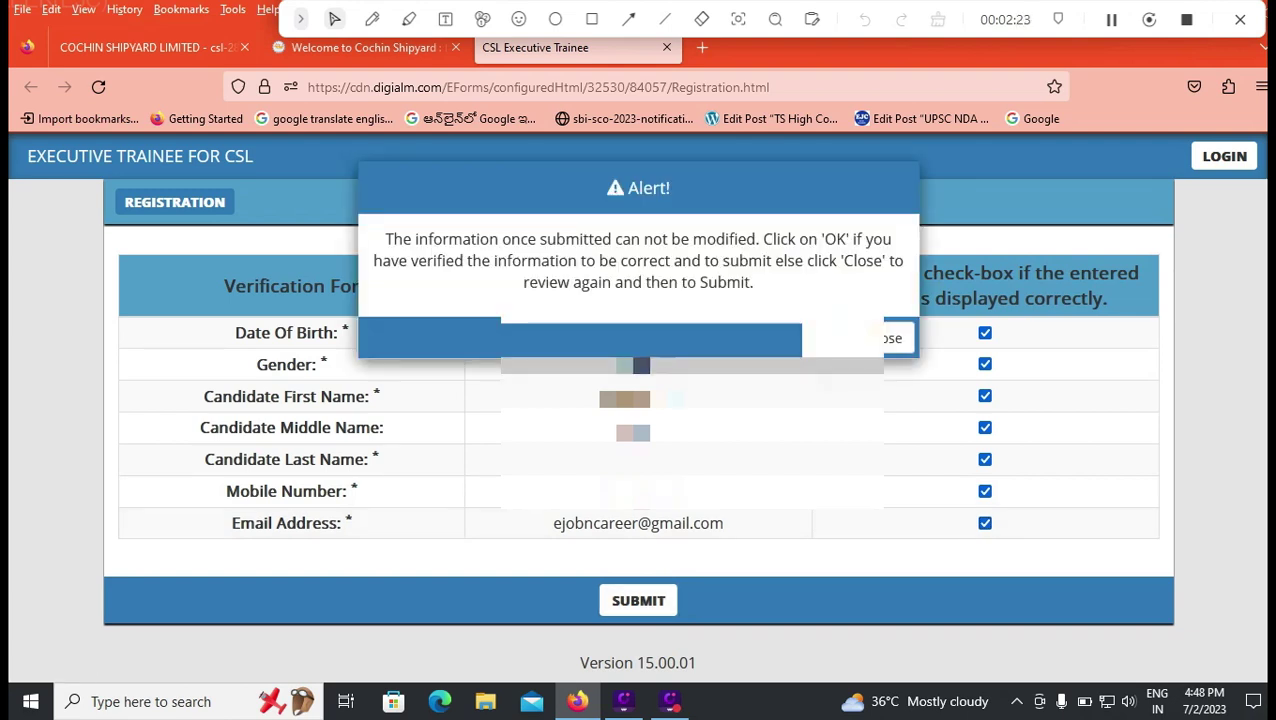
{"action": "left_click", "coordinate": [825, 338]}
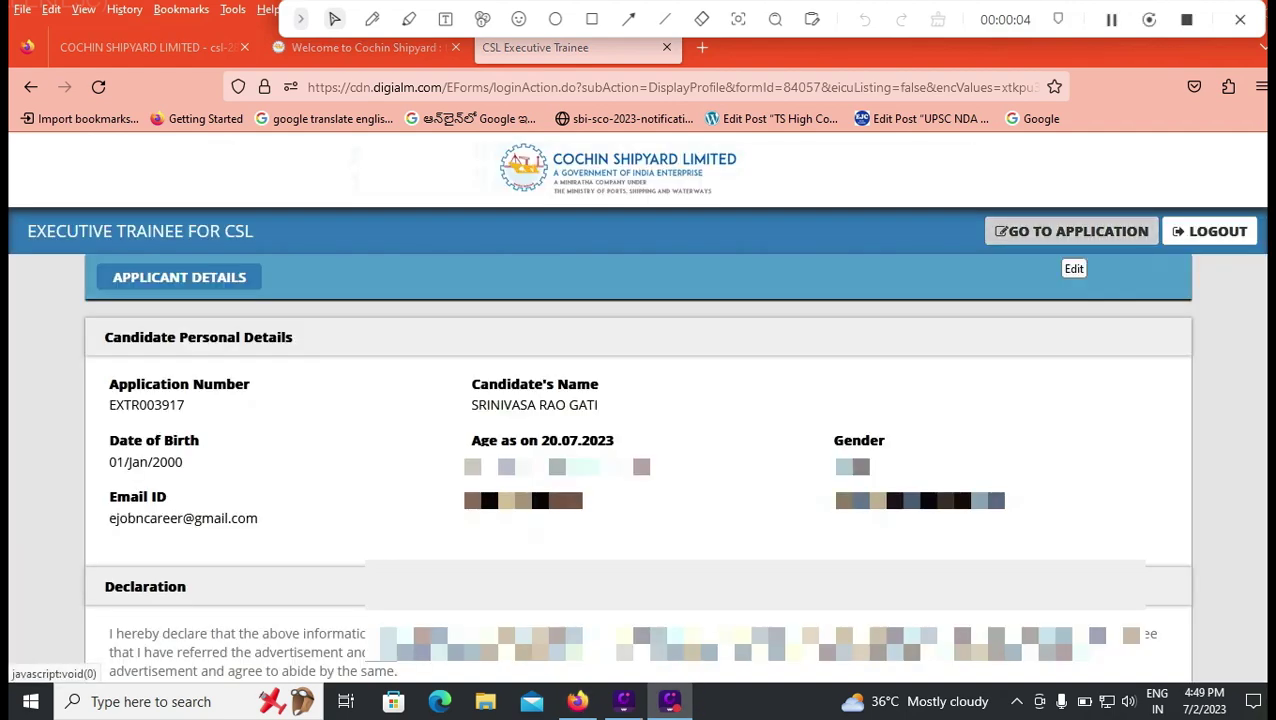
Step: Open the application form from the applicant details page, dismiss the instructions and show the Candidate Personal Details section
{"action": "left_click", "coordinate": [1071, 235]}
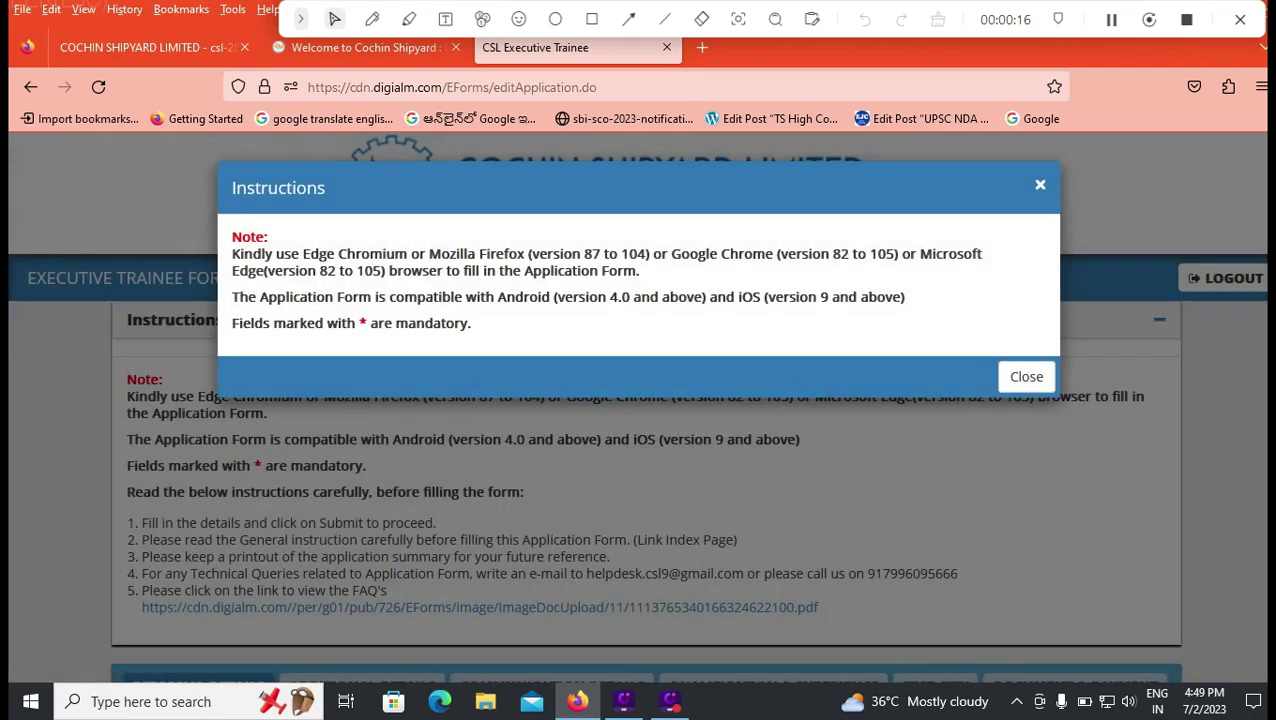
{"action": "left_click", "coordinate": [1026, 376]}
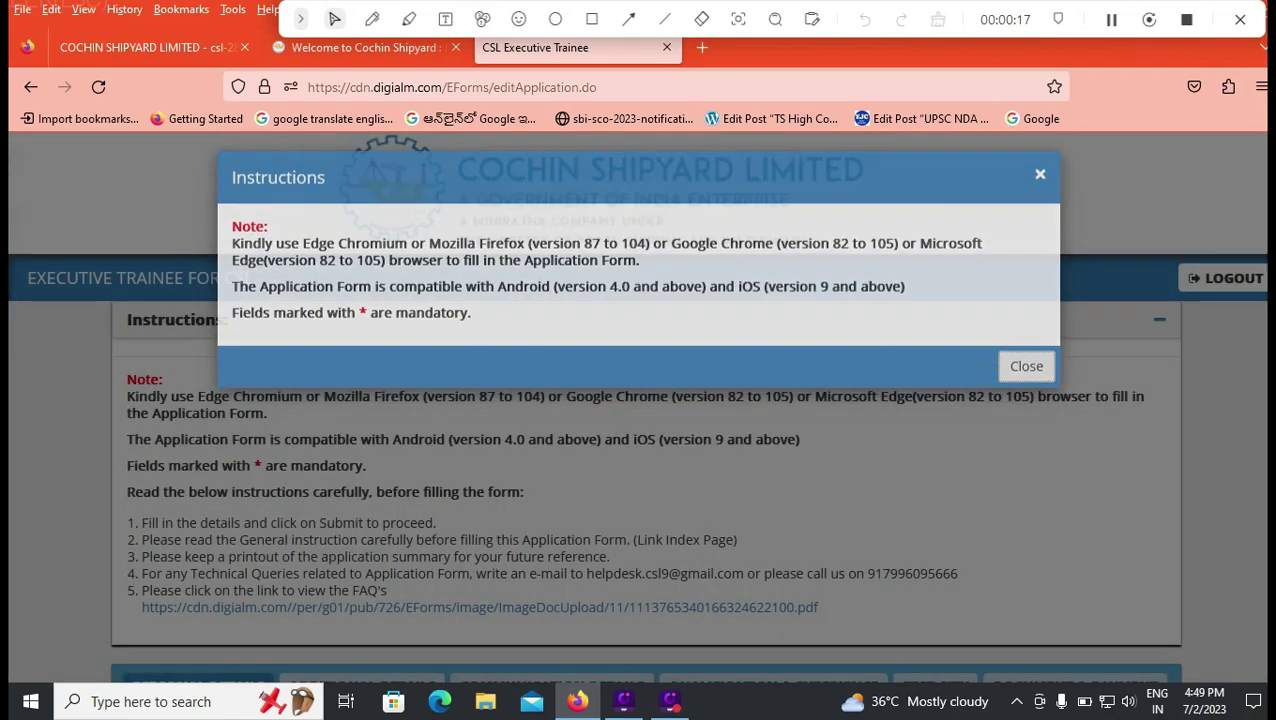
{"action": "scroll", "coordinate": [638, 450], "scroll_direction": "down", "scroll_amount": 3}
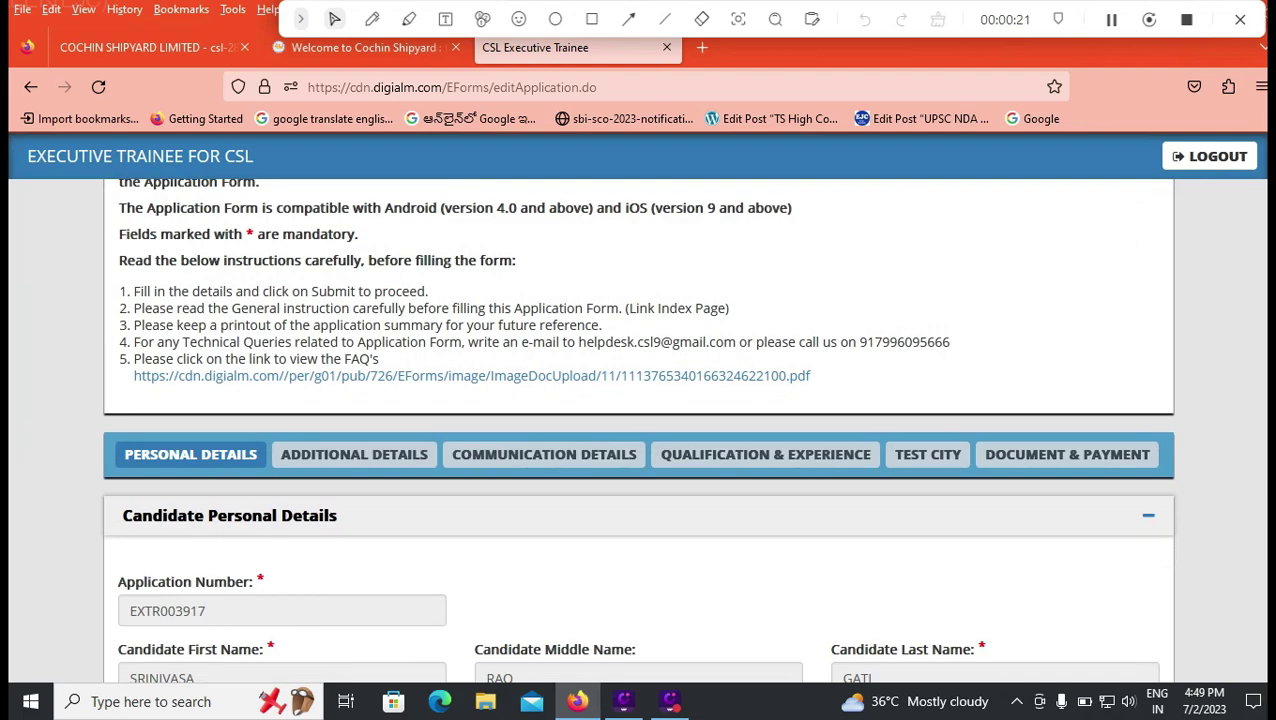
Step: Set the candidate's marital status to Unmarried and place the cursor in the father's name field
{"action": "scroll", "coordinate": [638, 400], "scroll_direction": "down", "scroll_amount": 2}
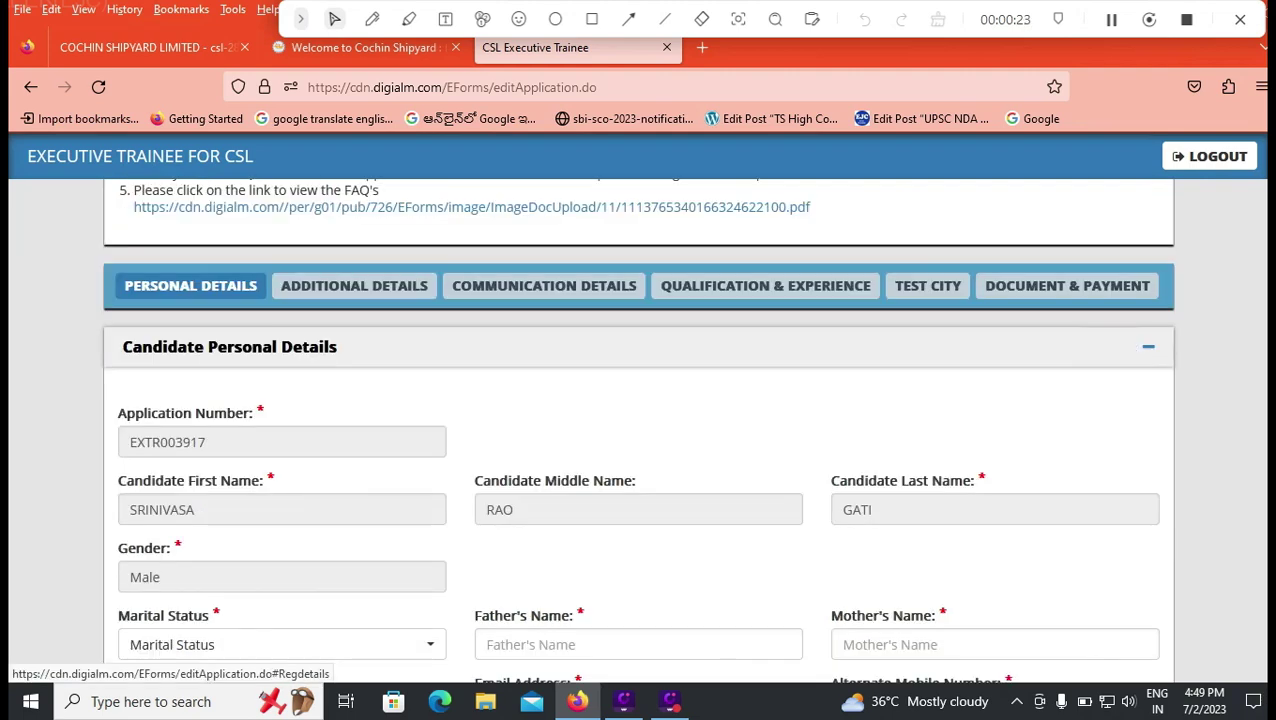
{"action": "left_click", "coordinate": [280, 644]}
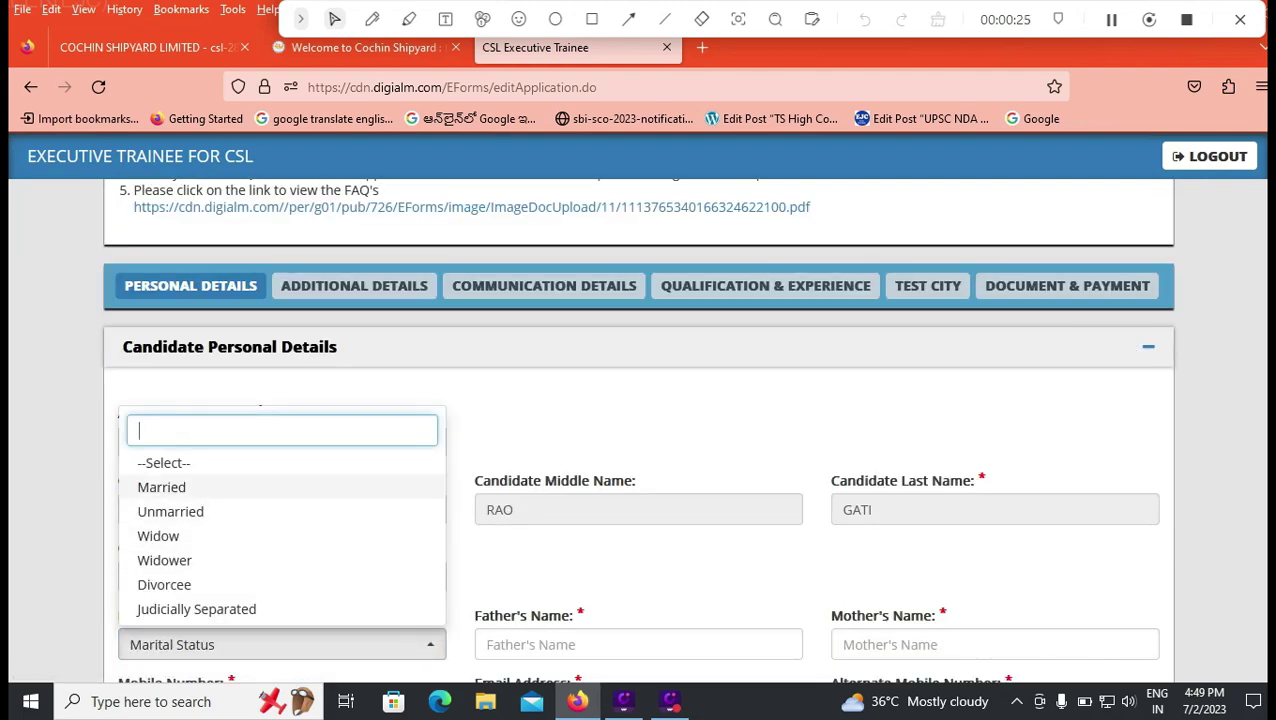
{"action": "key", "text": "Down"}
{"action": "key", "text": "Down"}
{"action": "key", "text": "Down"}
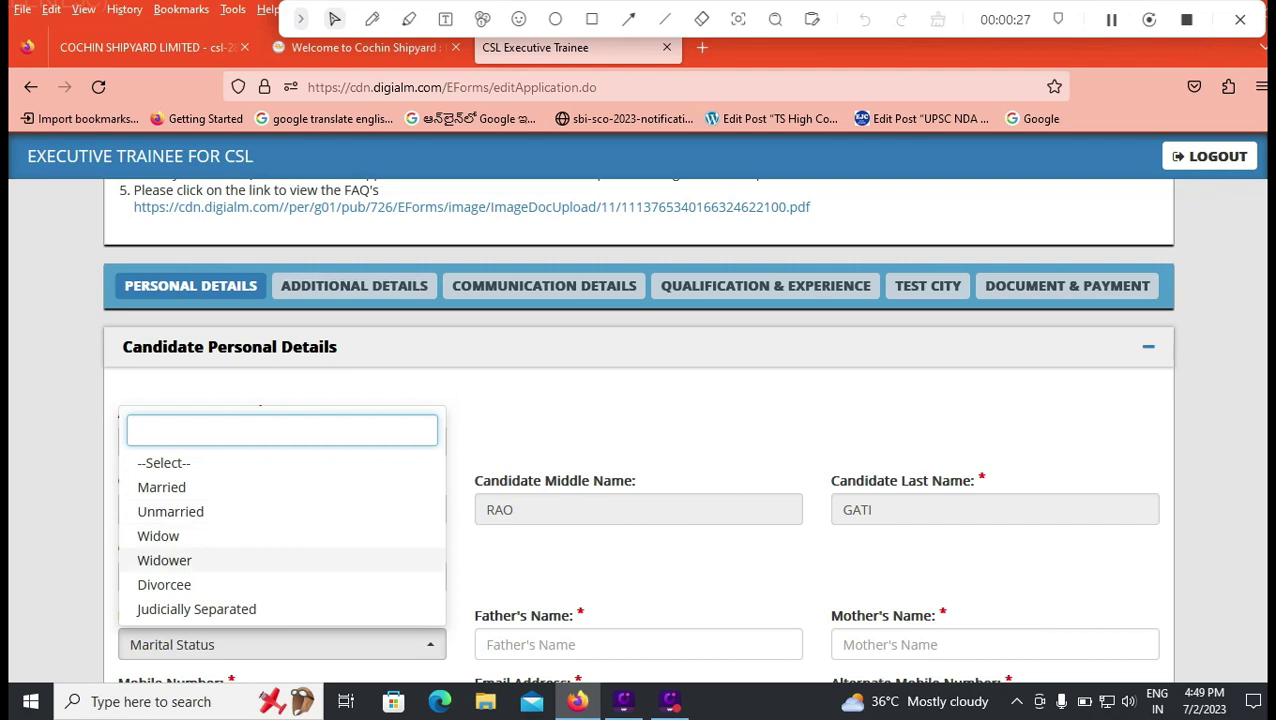
{"action": "key", "text": "Up"}
{"action": "key", "text": "Up"}
{"action": "key", "text": "Up"}
{"action": "key", "text": "Down"}
{"action": "key", "text": "Return"}
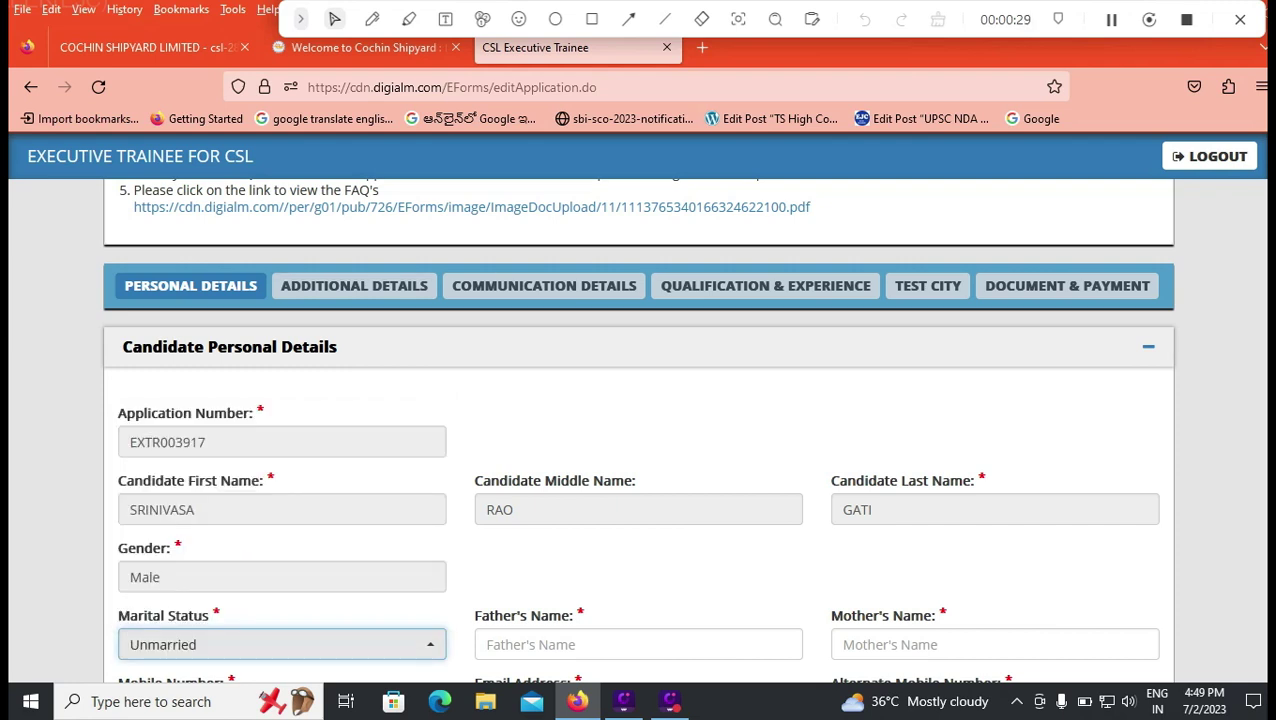
{"action": "left_click", "coordinate": [638, 645]}
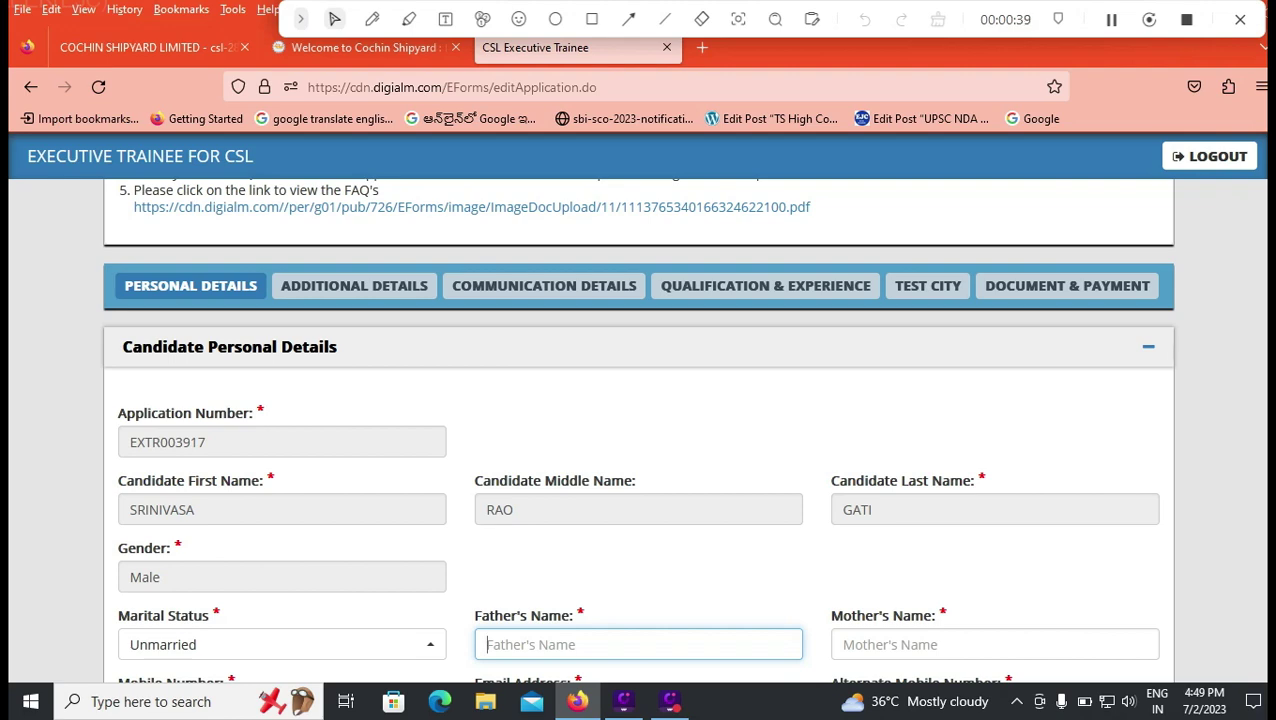
Step: Choose the post Executive Trainee (Information Technology) with Degree in Engineering in Computer Science as the essential qualification
{"action": "scroll", "coordinate": [638, 430], "scroll_direction": "down", "scroll_amount": 5}
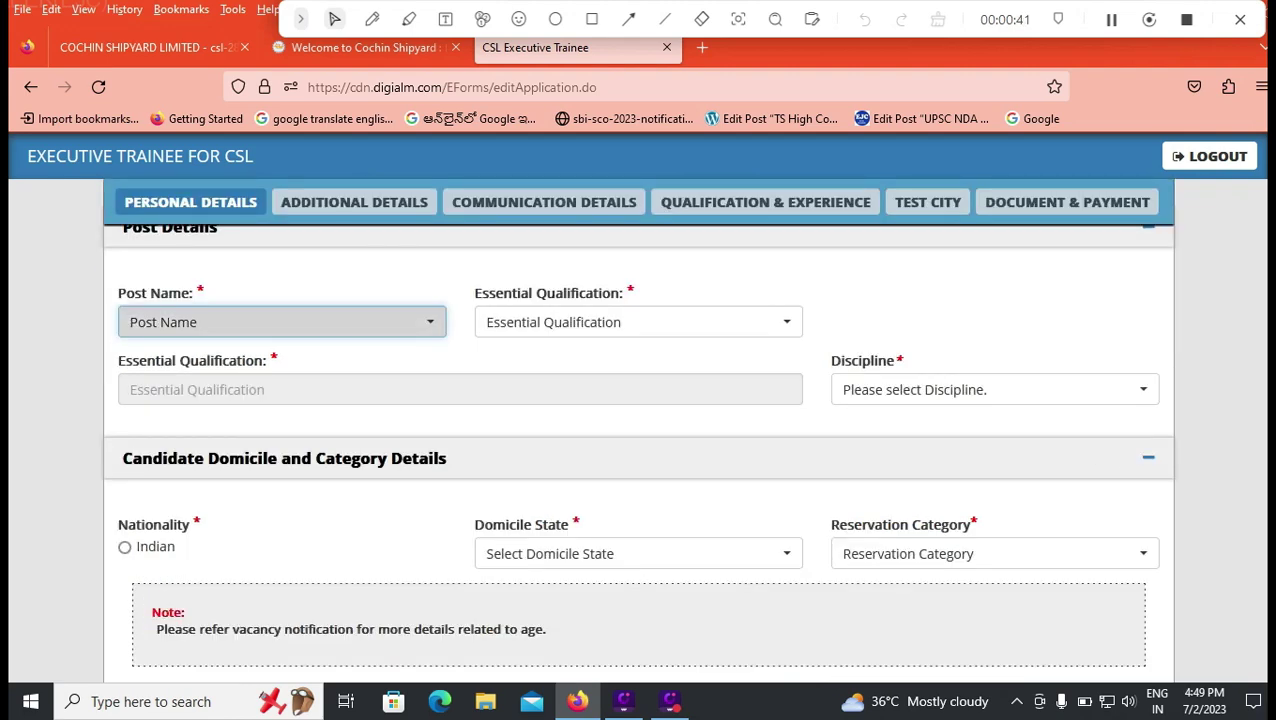
{"action": "left_click", "coordinate": [230, 322]}
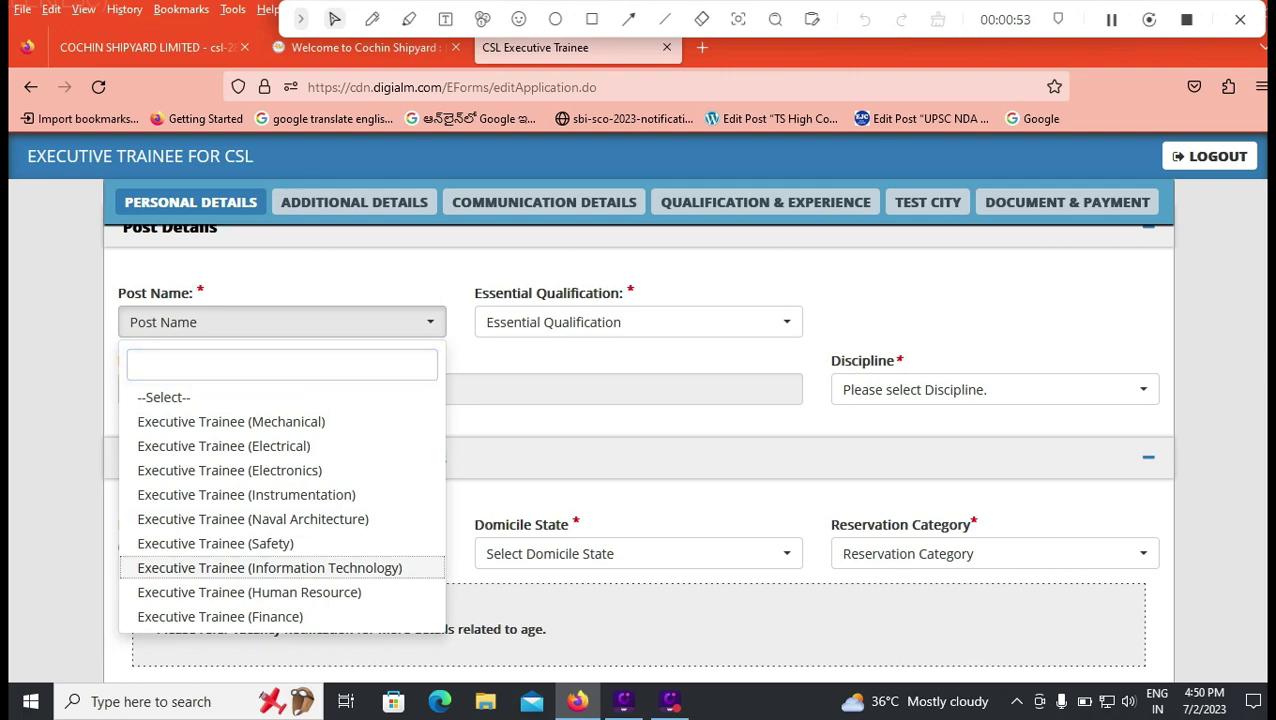
{"action": "left_click", "coordinate": [270, 567]}
{"action": "left_click", "coordinate": [638, 322]}
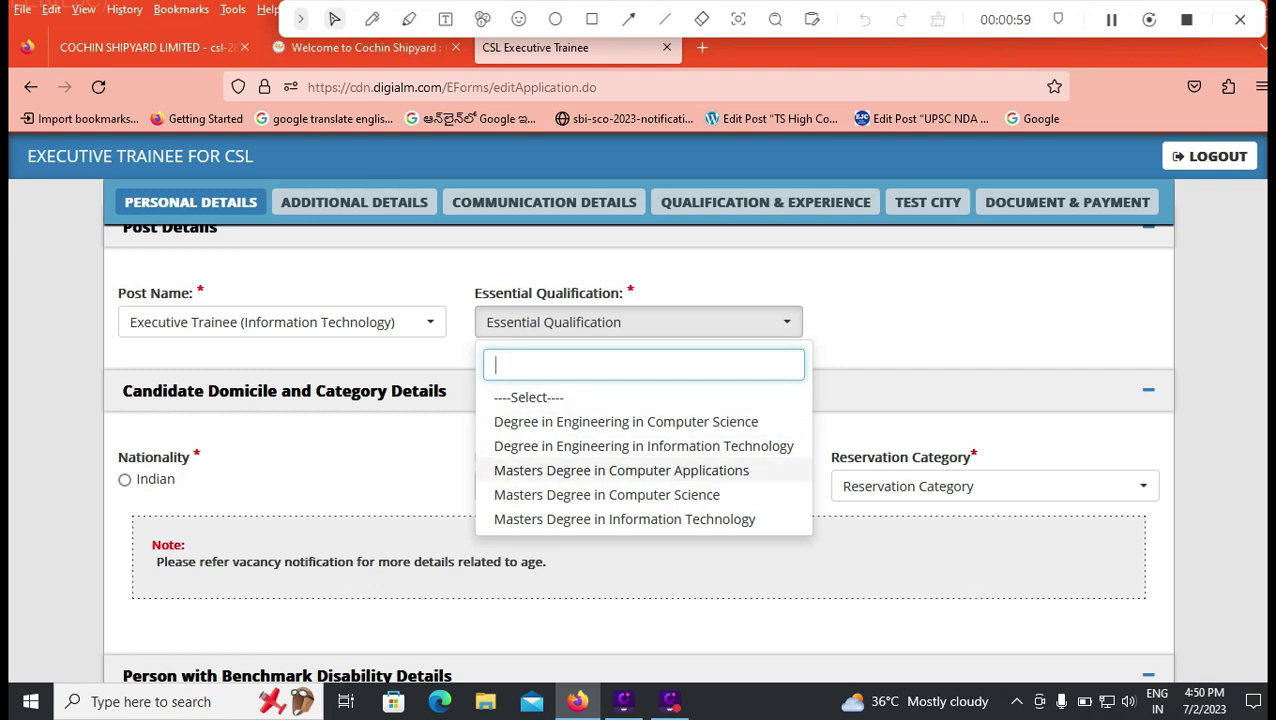
{"action": "key", "text": "Up"}
{"action": "key", "text": "Up"}
{"action": "key", "text": "Return"}
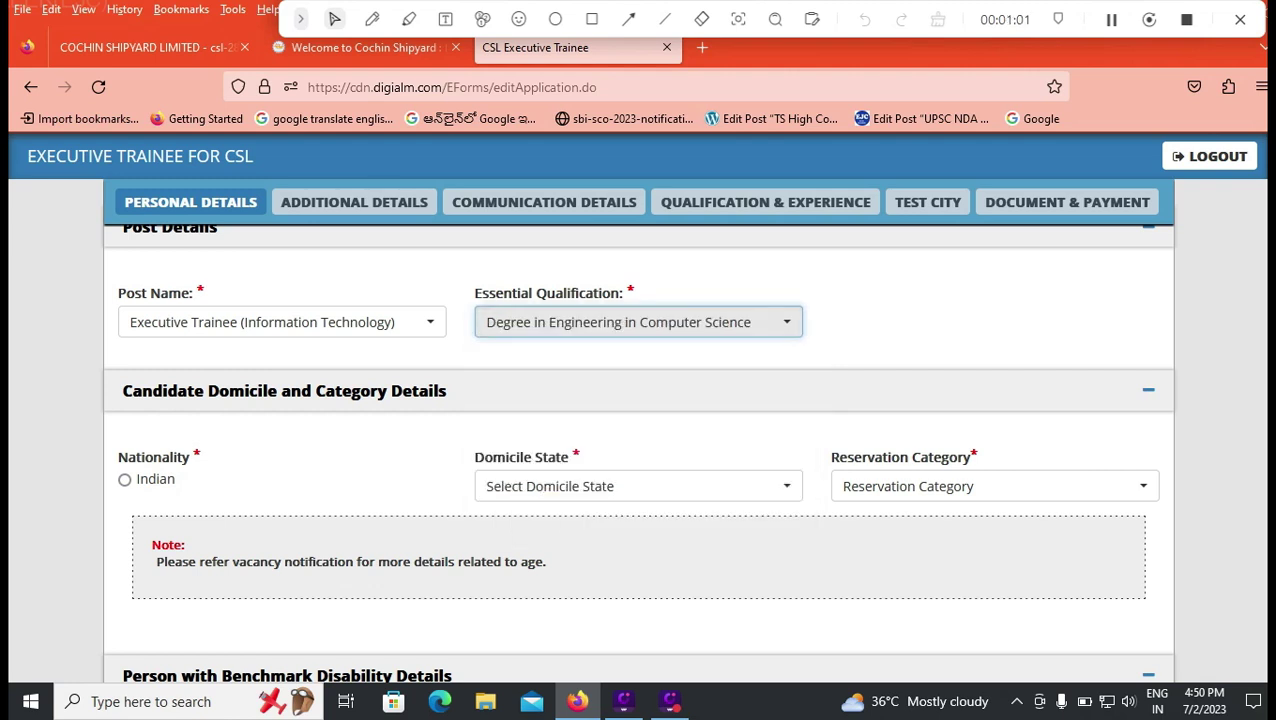
Step: Set nationality to Indian, domicile state to Andhra Pradesh and reservation category to Scheduled Caste (SC), dismissing the community alert
{"action": "left_click", "coordinate": [125, 480]}
{"action": "left_click", "coordinate": [638, 486]}
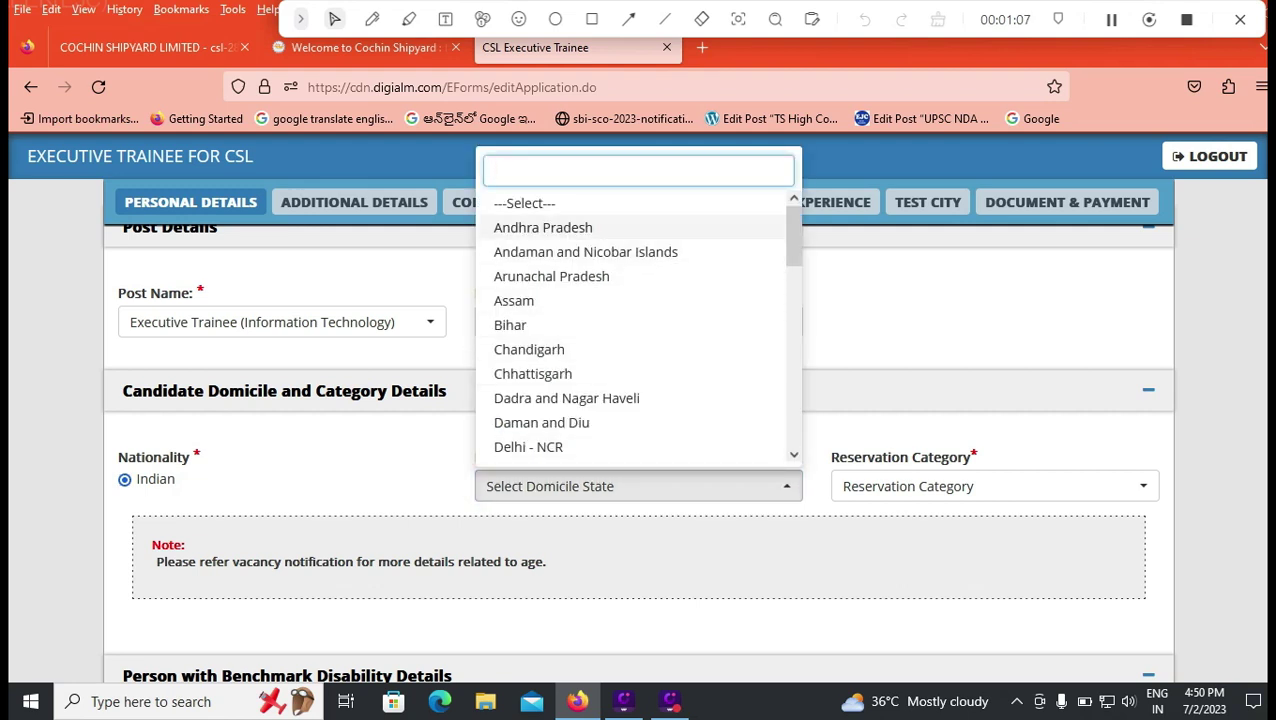
{"action": "left_click", "coordinate": [543, 228]}
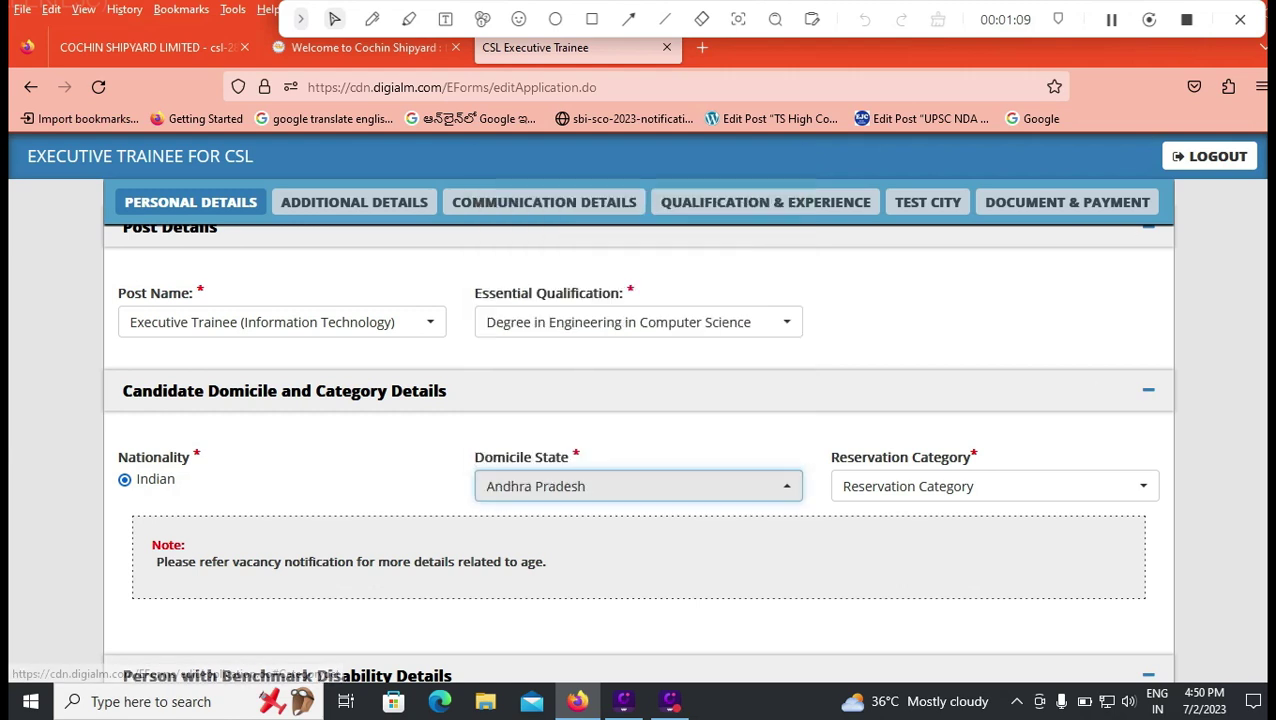
{"action": "left_click", "coordinate": [995, 486]}
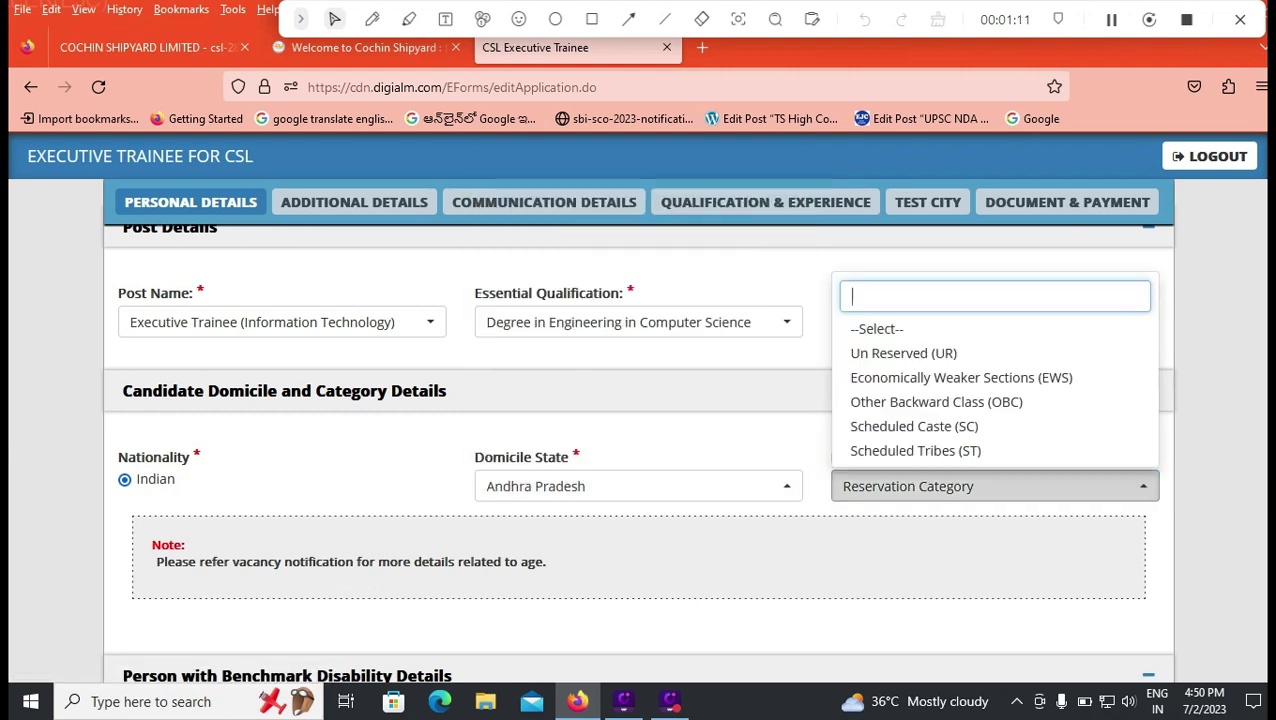
{"action": "key", "text": "Down"}
{"action": "key", "text": "Down"}
{"action": "key", "text": "Down"}
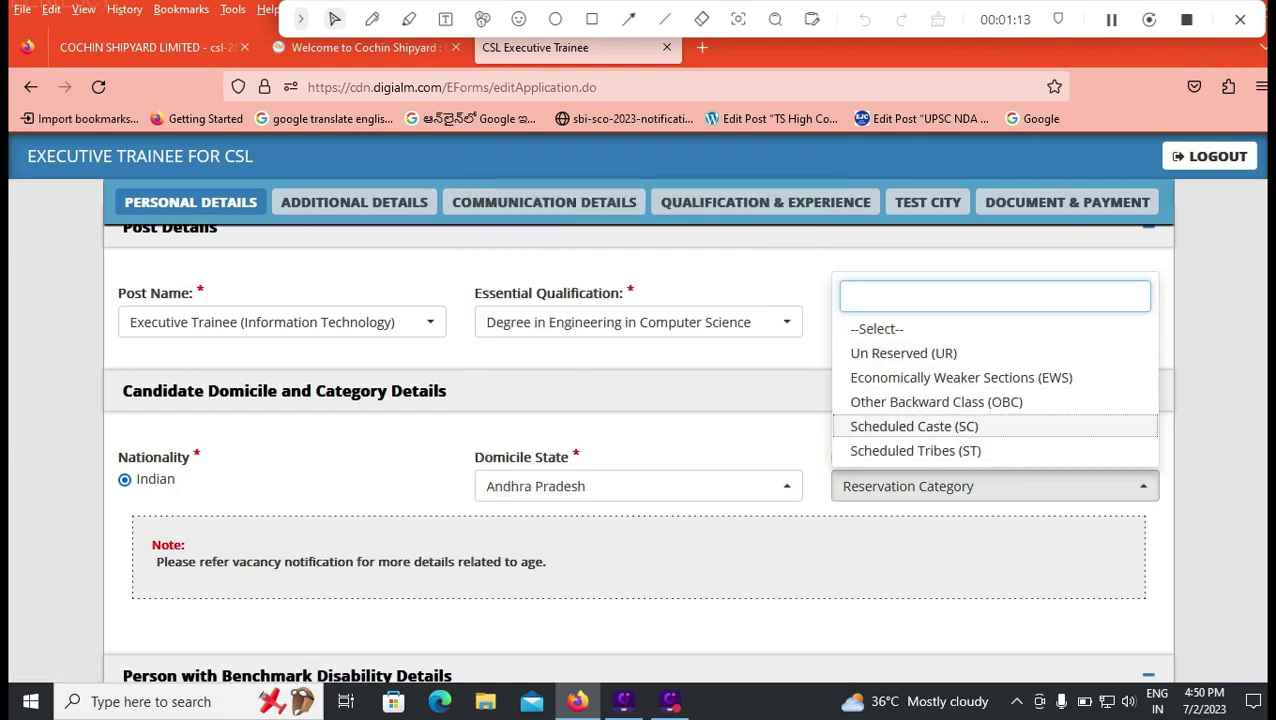
{"action": "key", "text": "Return"}
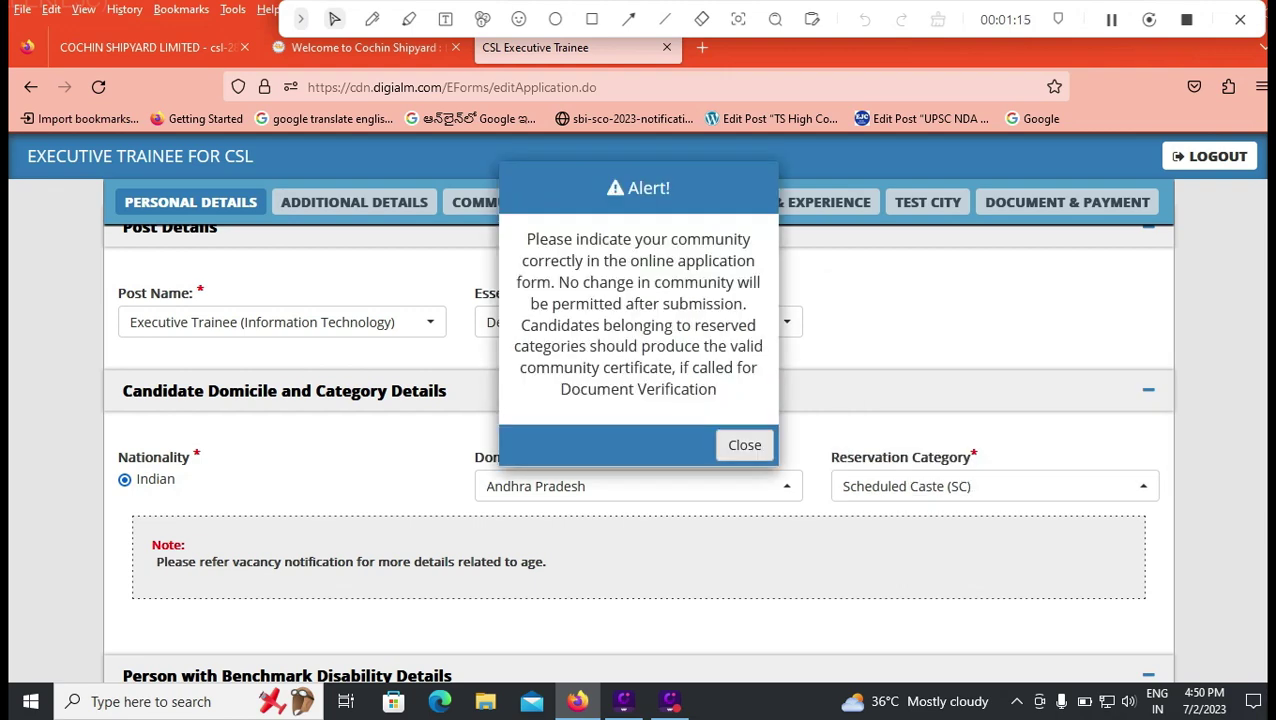
{"action": "key", "text": "Return"}
Step: Answer No to the question about being a person with benchmark disabilities of at least 40%
{"action": "scroll", "coordinate": [638, 445], "scroll_direction": "down", "scroll_amount": 3}
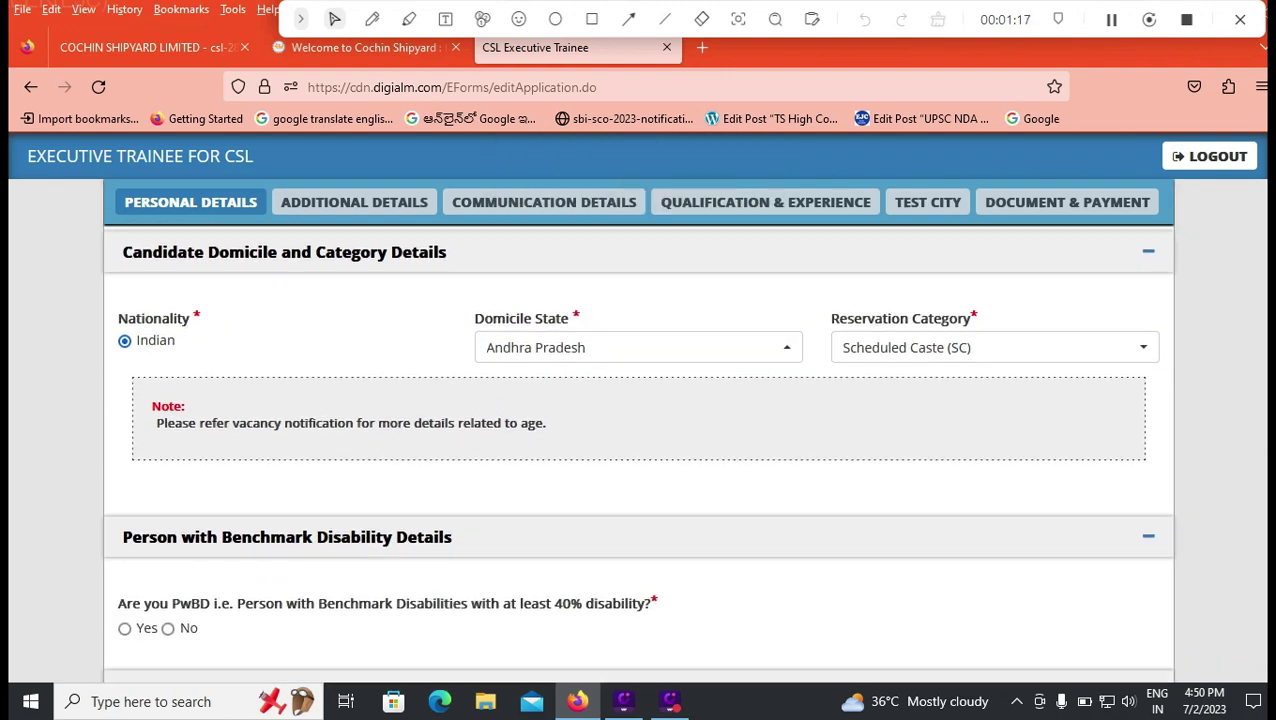
{"action": "scroll", "coordinate": [638, 445], "scroll_direction": "down", "scroll_amount": 1}
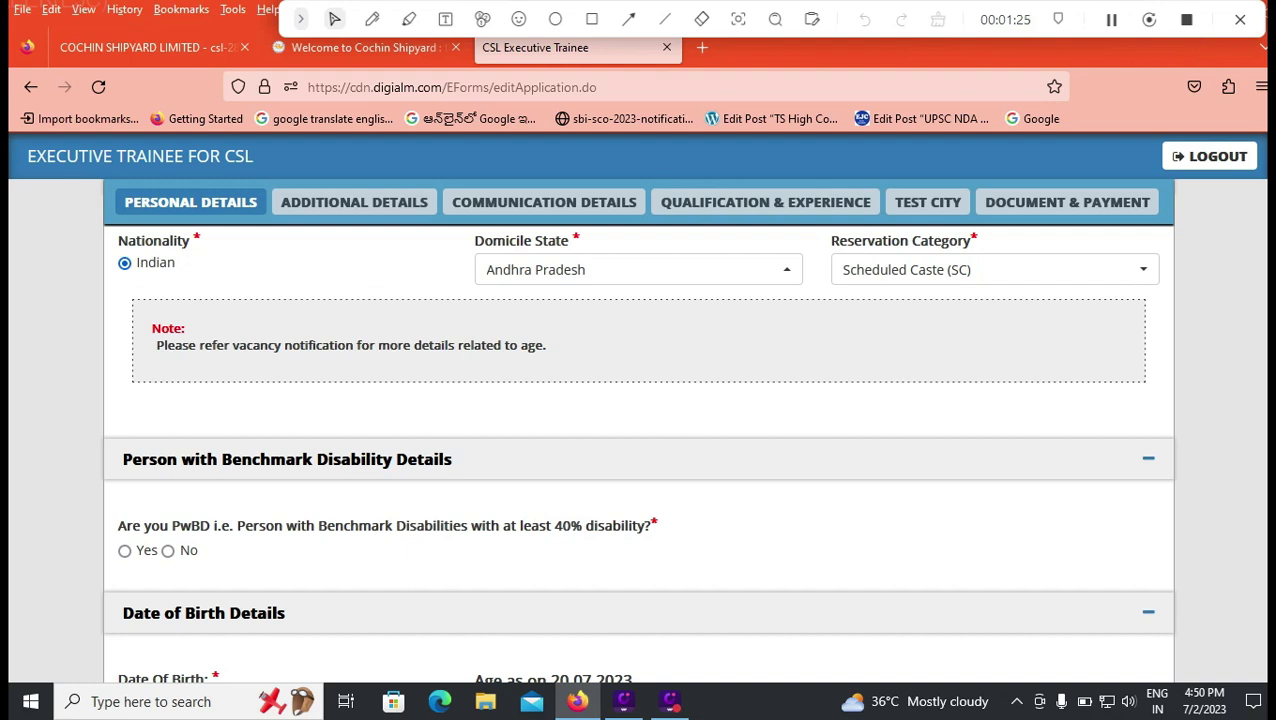
{"action": "left_click", "coordinate": [167, 550]}
{"action": "scroll", "coordinate": [167, 550], "scroll_direction": "down", "scroll_amount": 2}
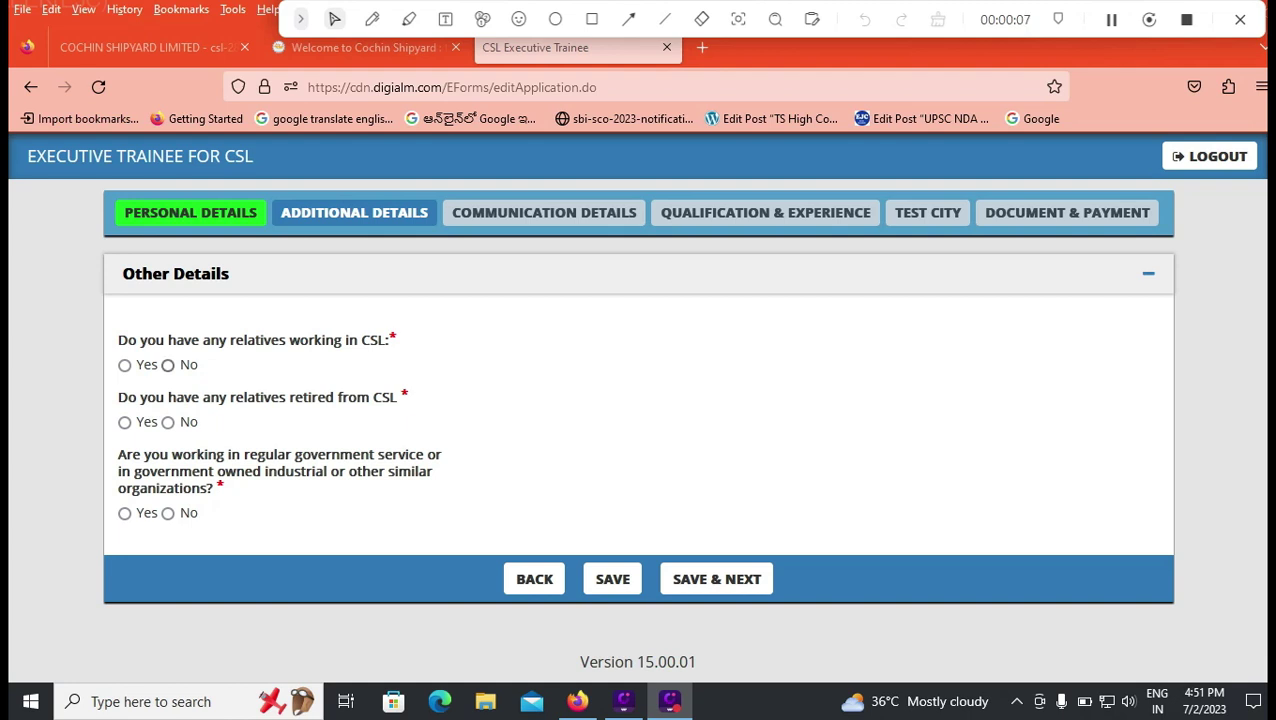
Step: Answer No to relatives working in CSL, relatives retired from CSL and regular government service, and save to continue to the communication details
{"action": "left_click", "coordinate": [168, 365]}
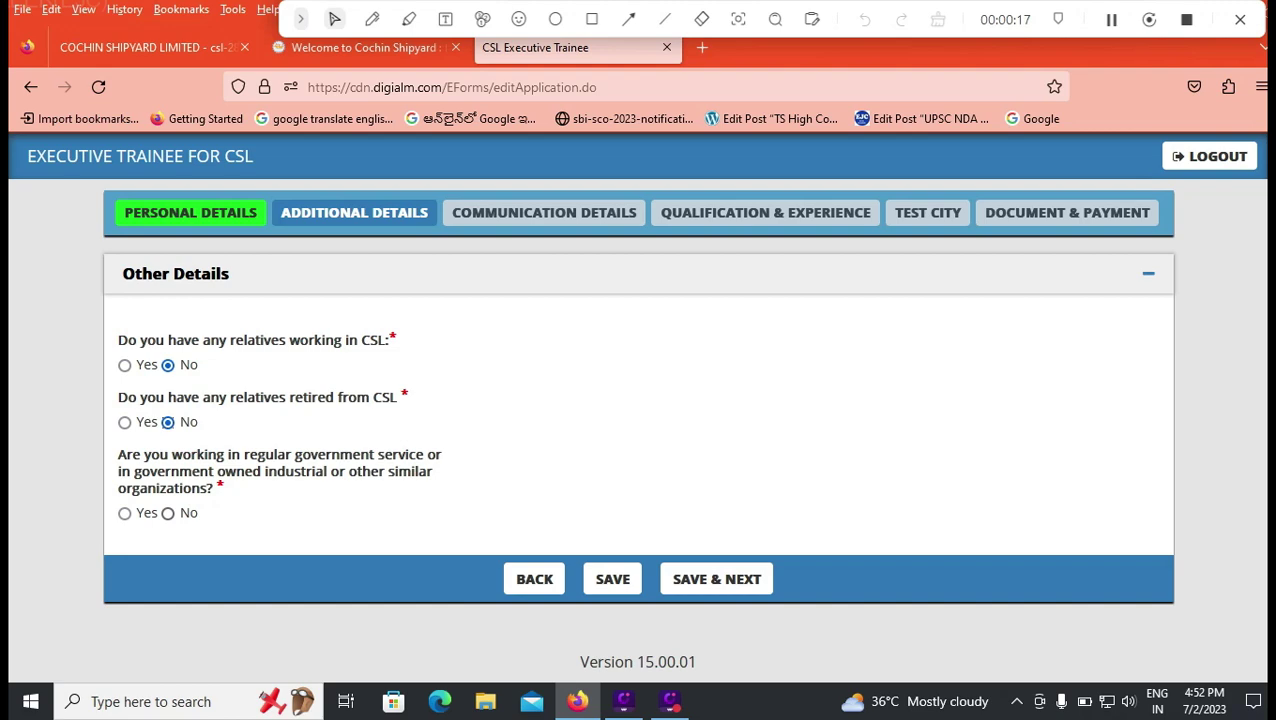
{"action": "left_click", "coordinate": [167, 513]}
{"action": "left_click", "coordinate": [716, 579]}
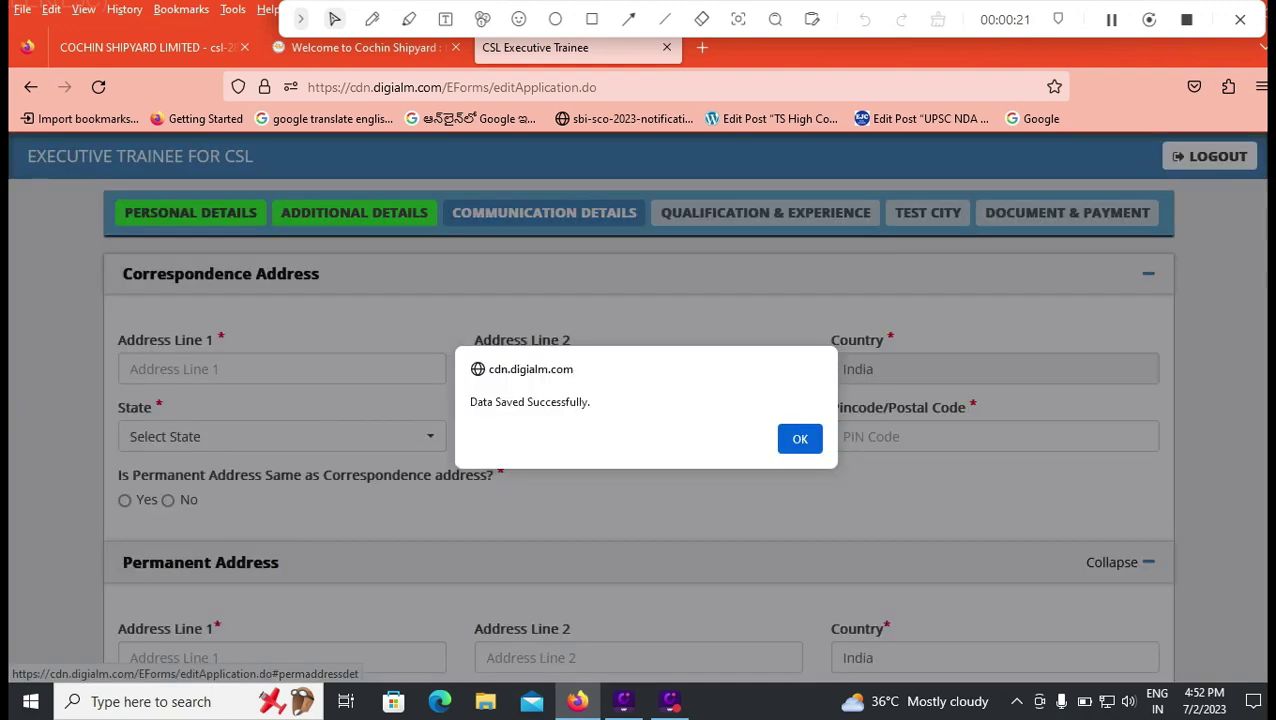
{"action": "left_click", "coordinate": [800, 438]}
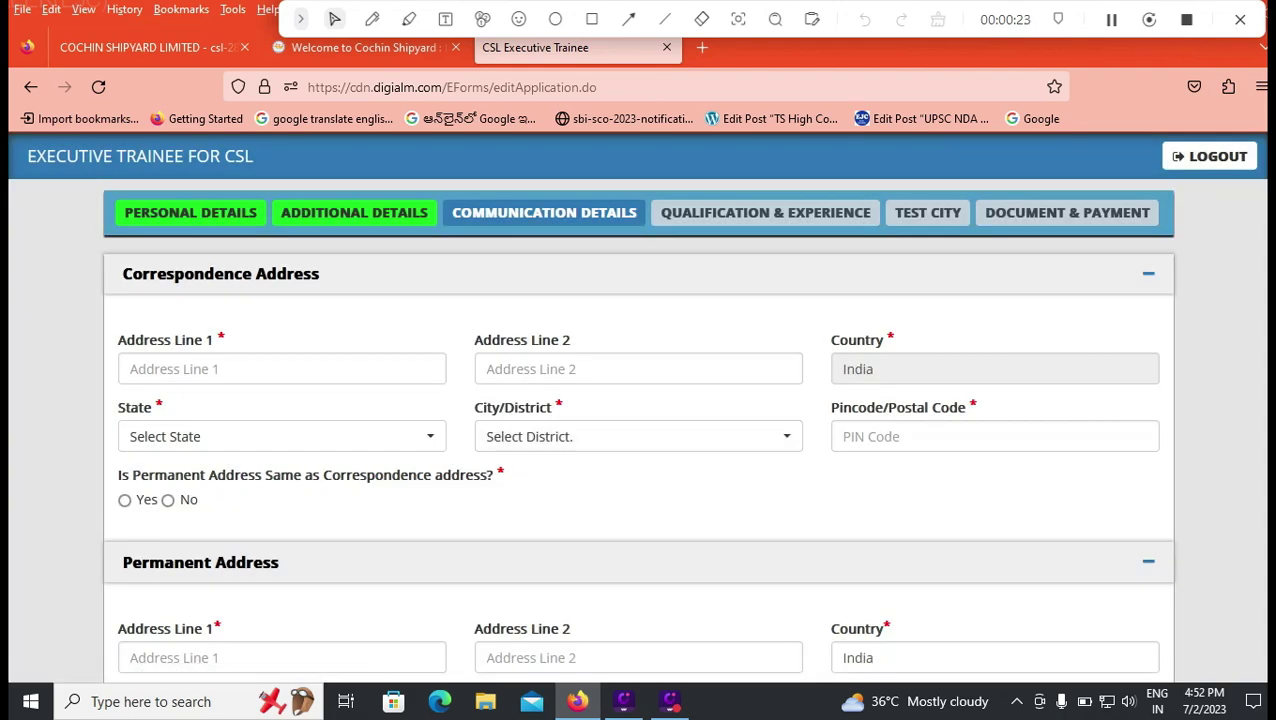
Step: Set the correspondence address to state Andhra Pradesh and district Chittoor, and mark the permanent address as the same
{"action": "left_click", "coordinate": [282, 369]}
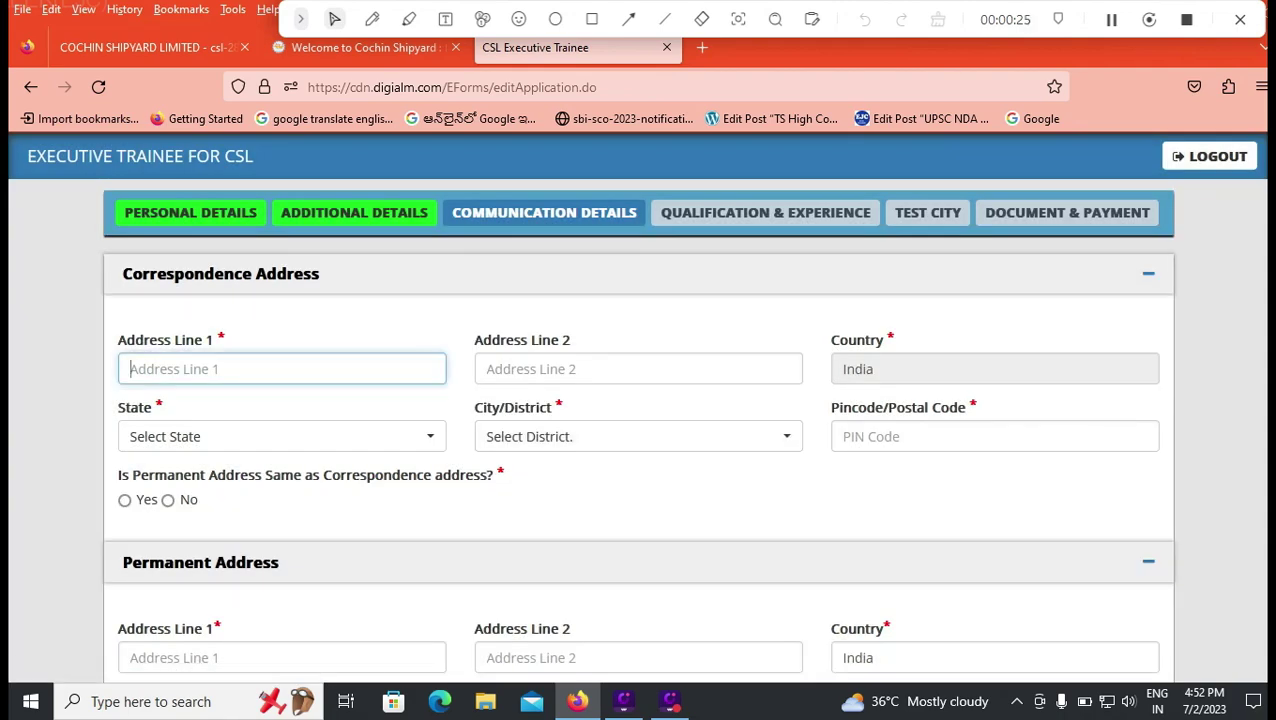
{"action": "left_click", "coordinate": [282, 436]}
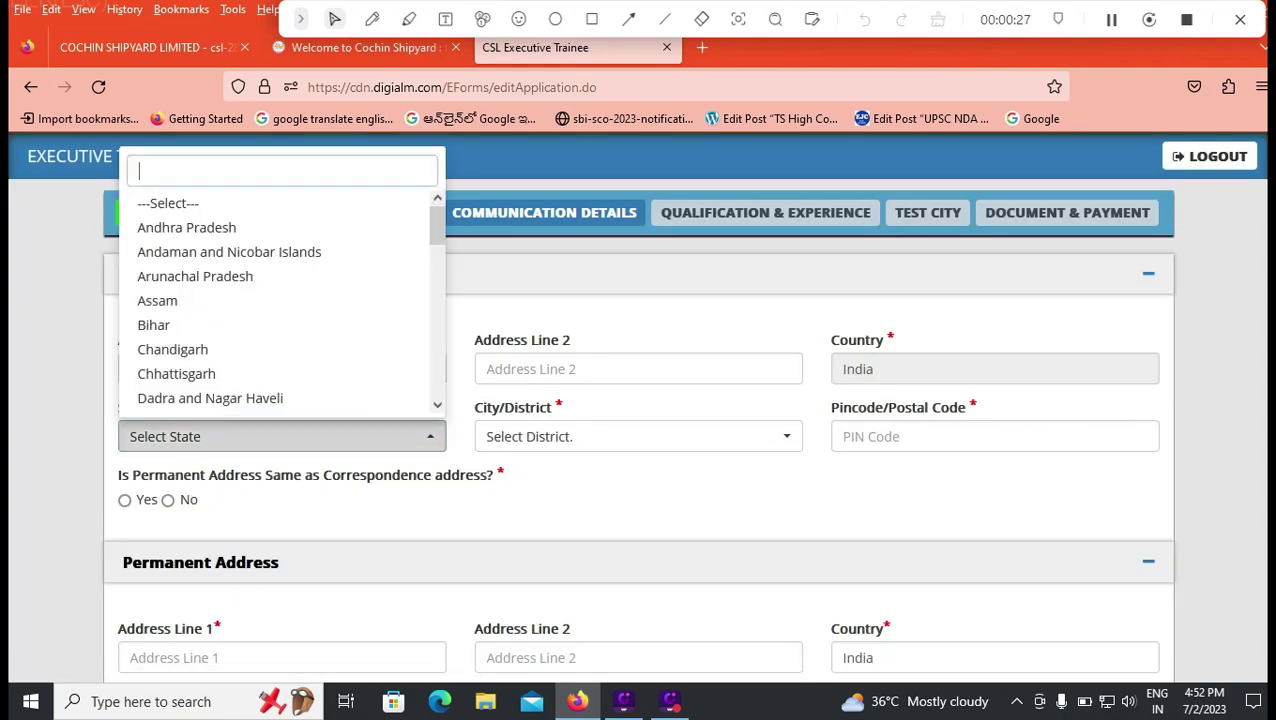
{"action": "left_click", "coordinate": [187, 228]}
{"action": "left_click", "coordinate": [638, 436]}
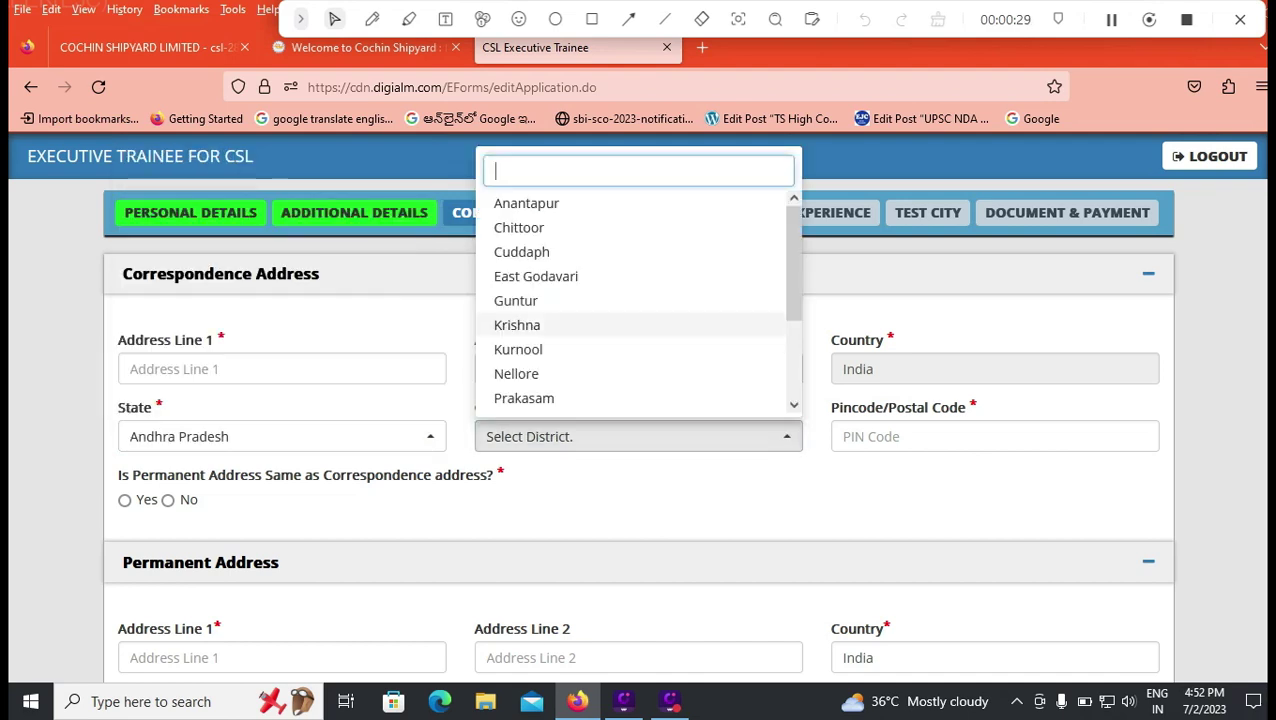
{"action": "left_click", "coordinate": [519, 228]}
{"action": "left_click", "coordinate": [994, 436]}
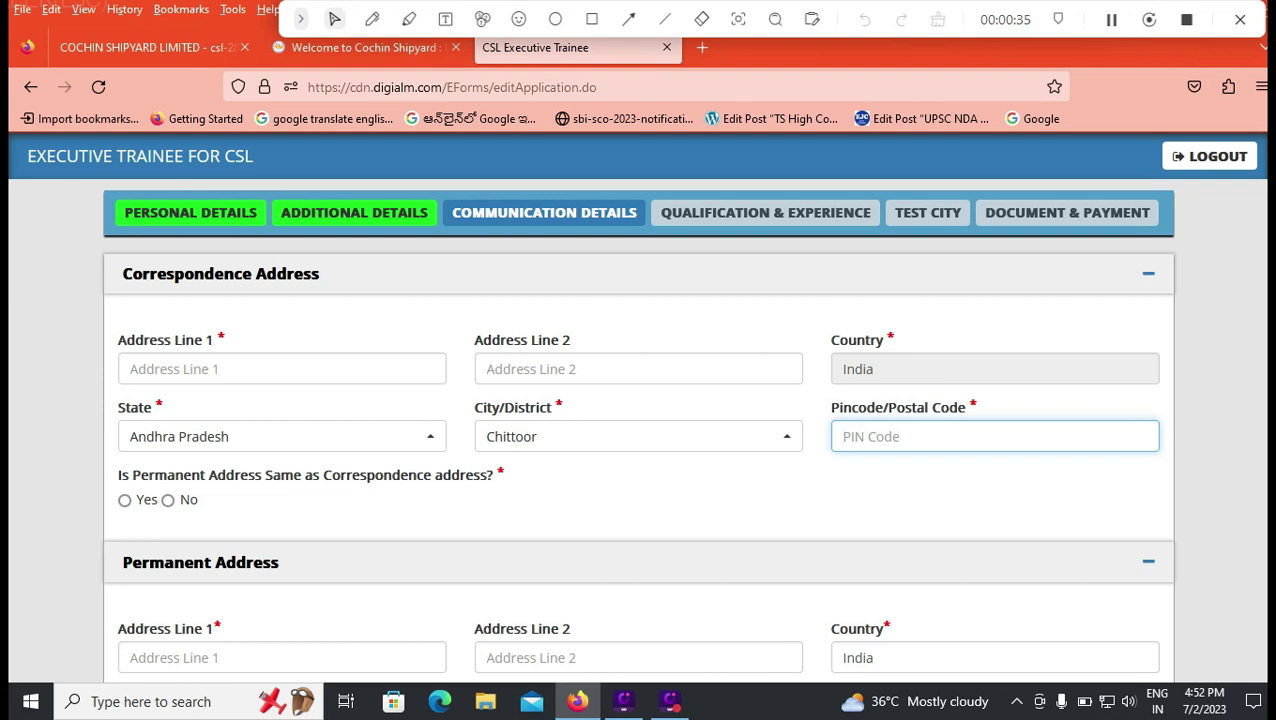
{"action": "left_click", "coordinate": [124, 500]}
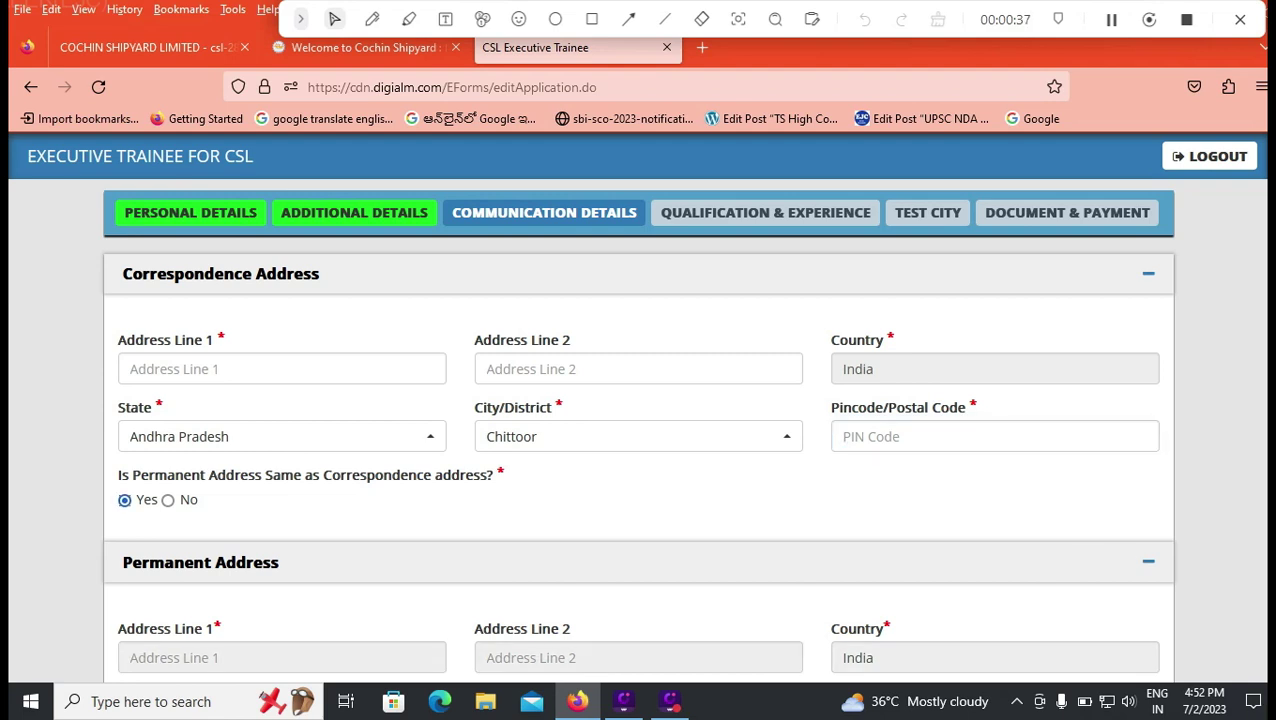
{"action": "scroll", "coordinate": [638, 450], "scroll_direction": "down", "scroll_amount": 3}
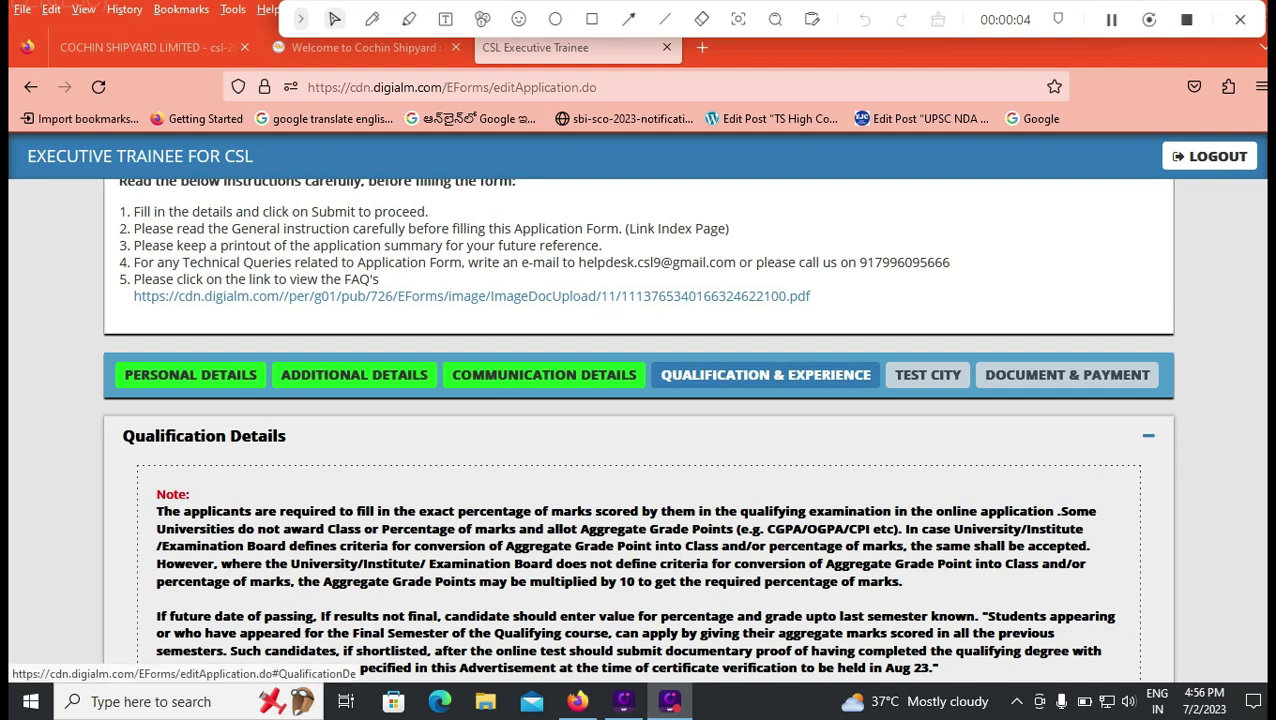
Step: Read the qualification note and set the Matriculation (10th) year of passing to 2015
{"action": "scroll", "coordinate": [637, 425], "scroll_direction": "down", "scroll_amount": 3}
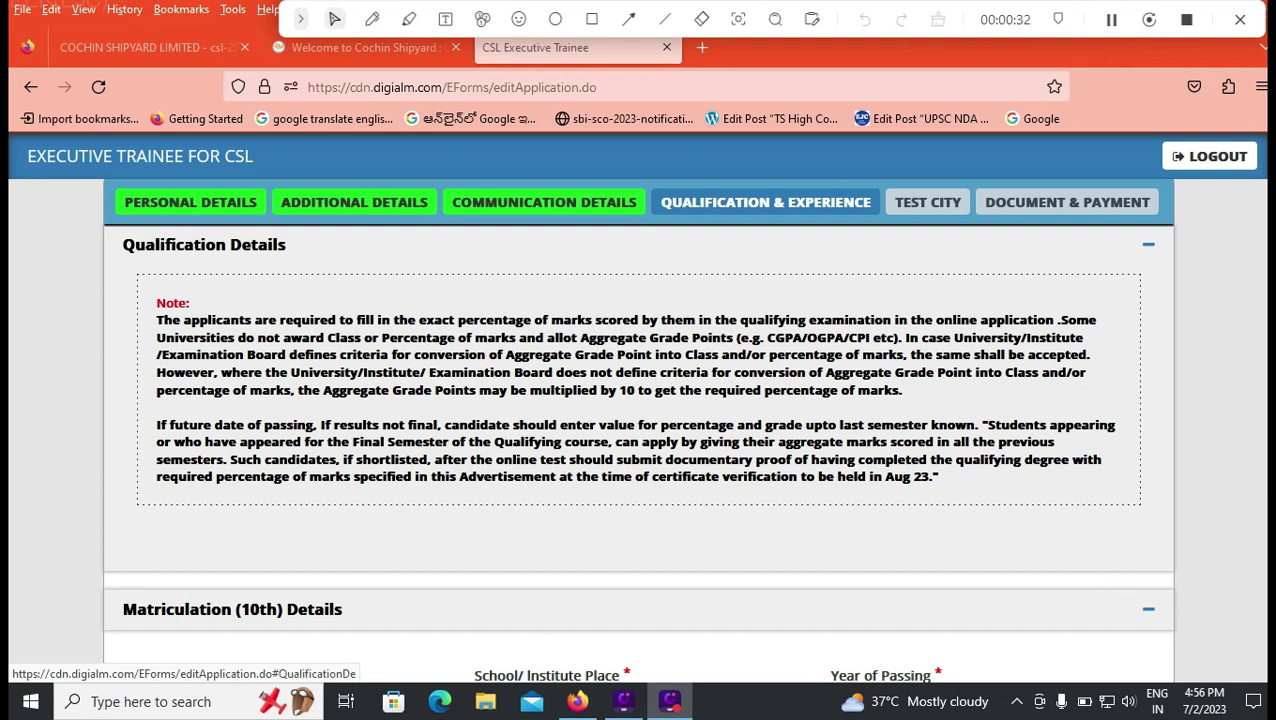
{"action": "scroll", "coordinate": [1148, 244], "scroll_direction": "down", "scroll_amount": 3}
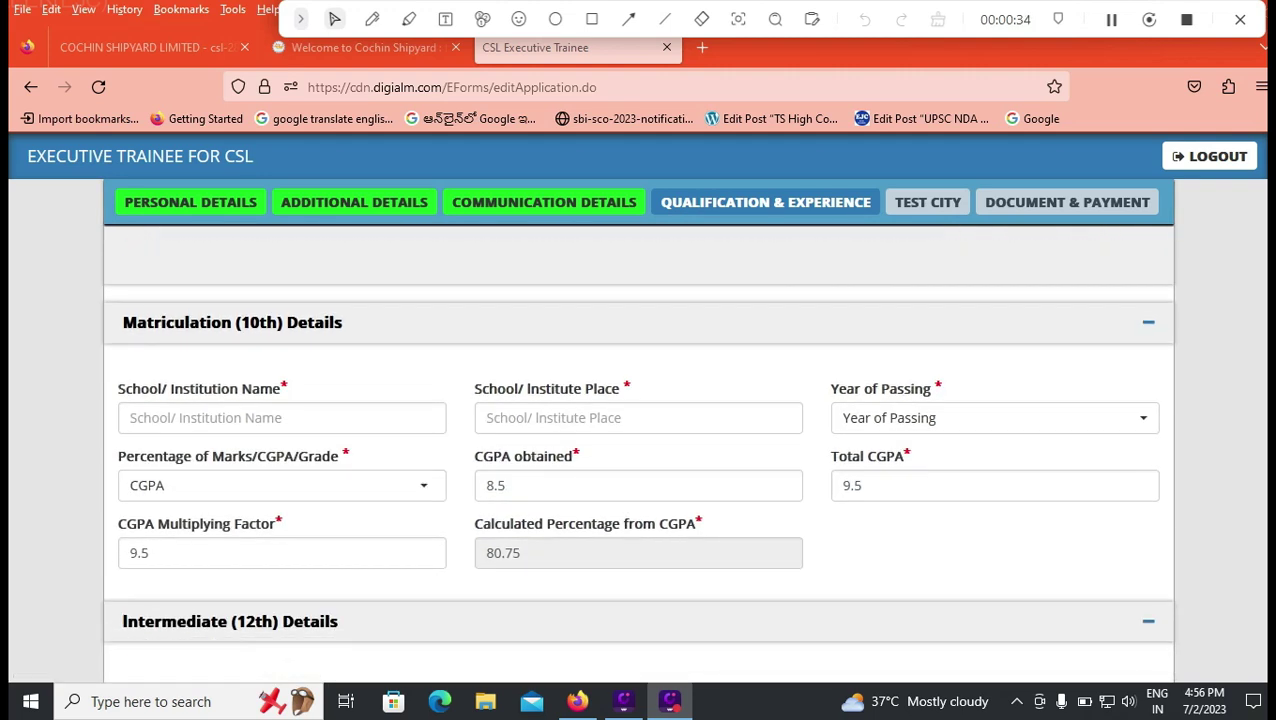
{"action": "left_click", "coordinate": [282, 418]}
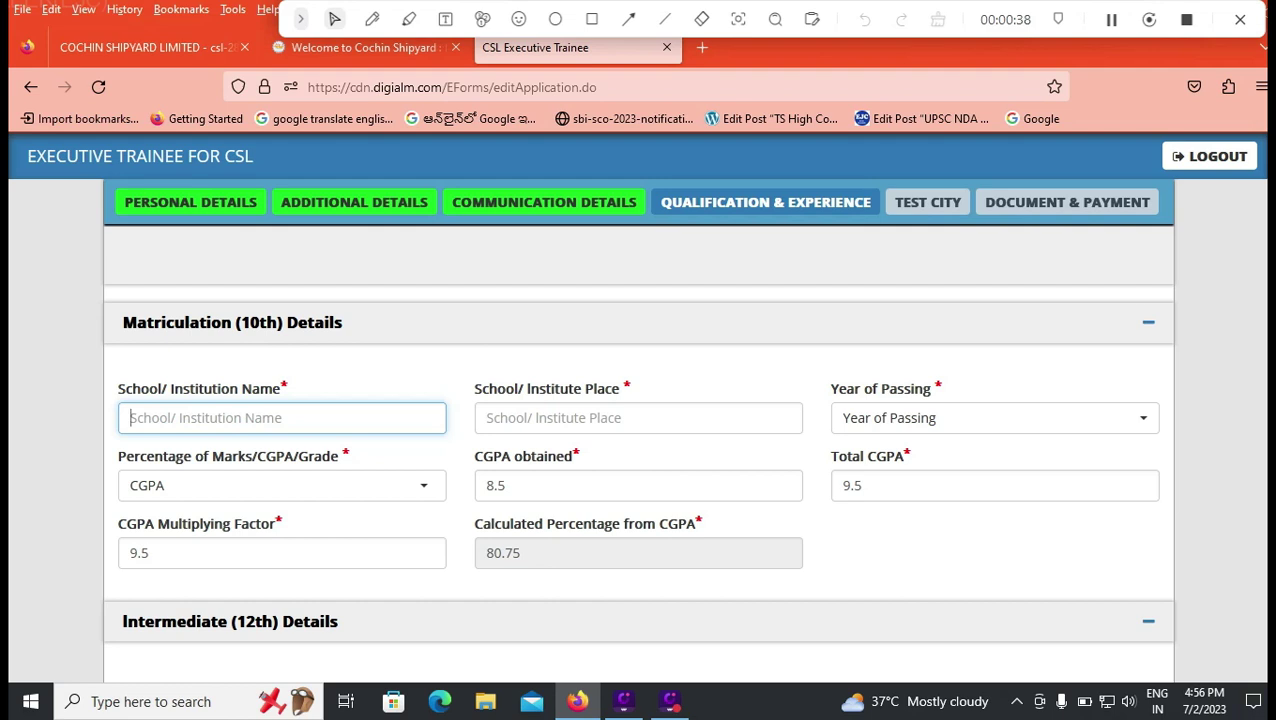
{"action": "left_click", "coordinate": [995, 418]}
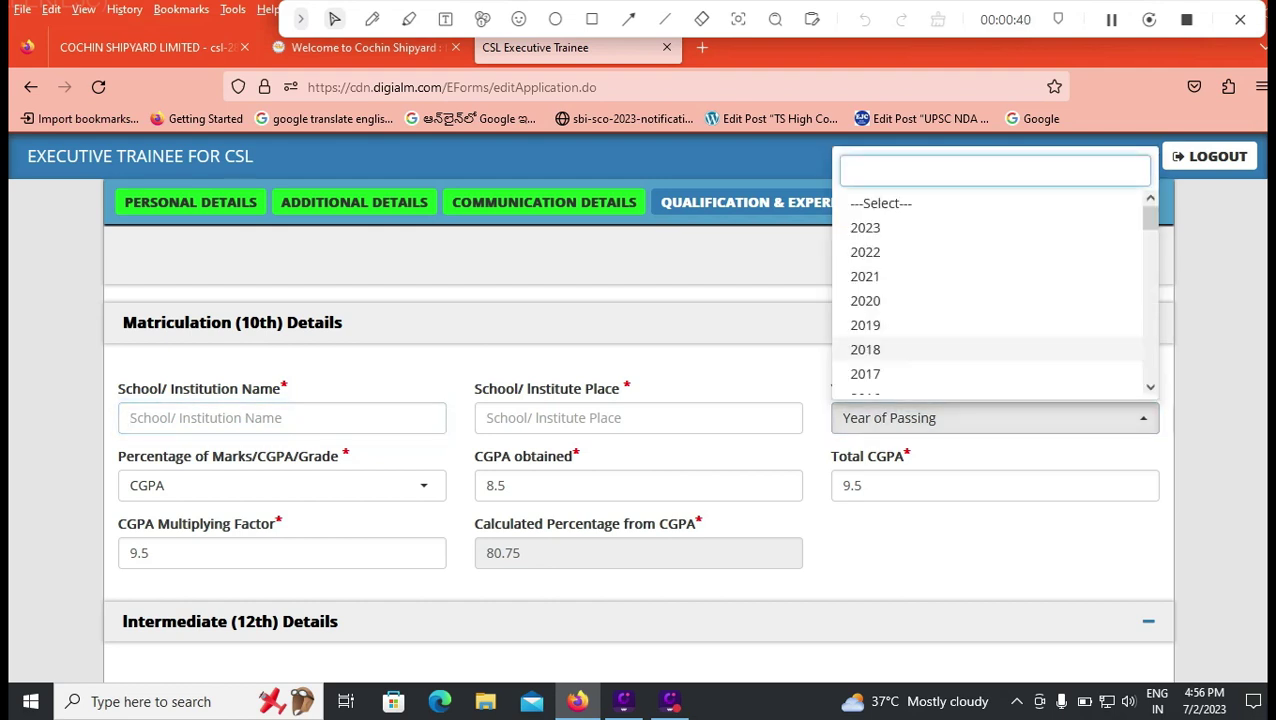
{"action": "scroll", "coordinate": [990, 340], "scroll_direction": "down", "scroll_amount": 2}
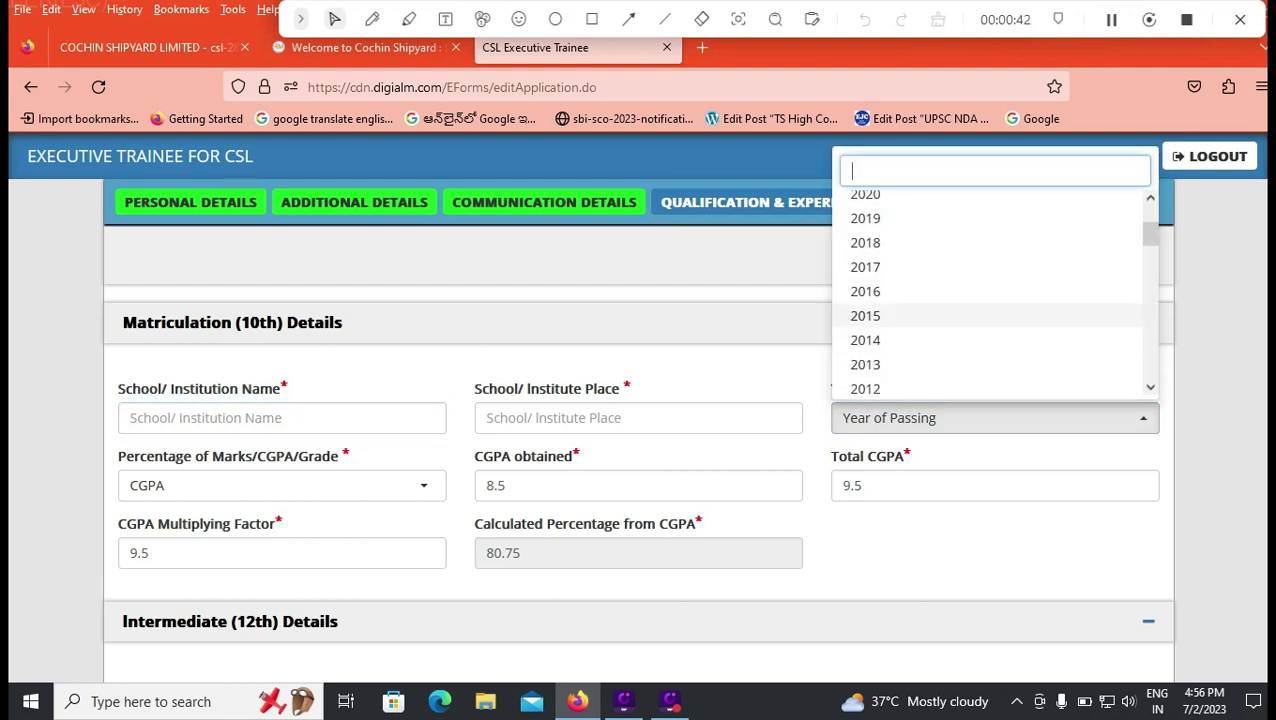
{"action": "left_click", "coordinate": [990, 315]}
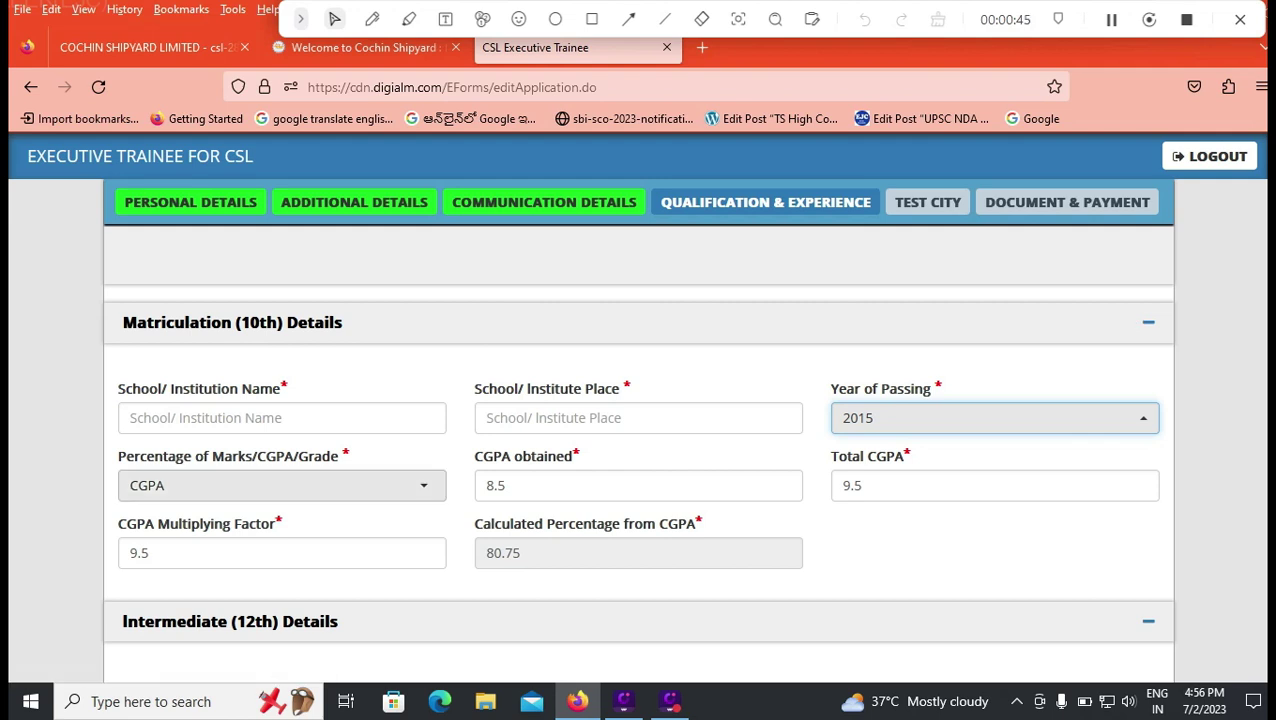
Step: Choose CGPA as the Matriculation (10th) marks type and go through the CGPA obtained and Total CGPA fields
{"action": "left_click", "coordinate": [282, 485]}
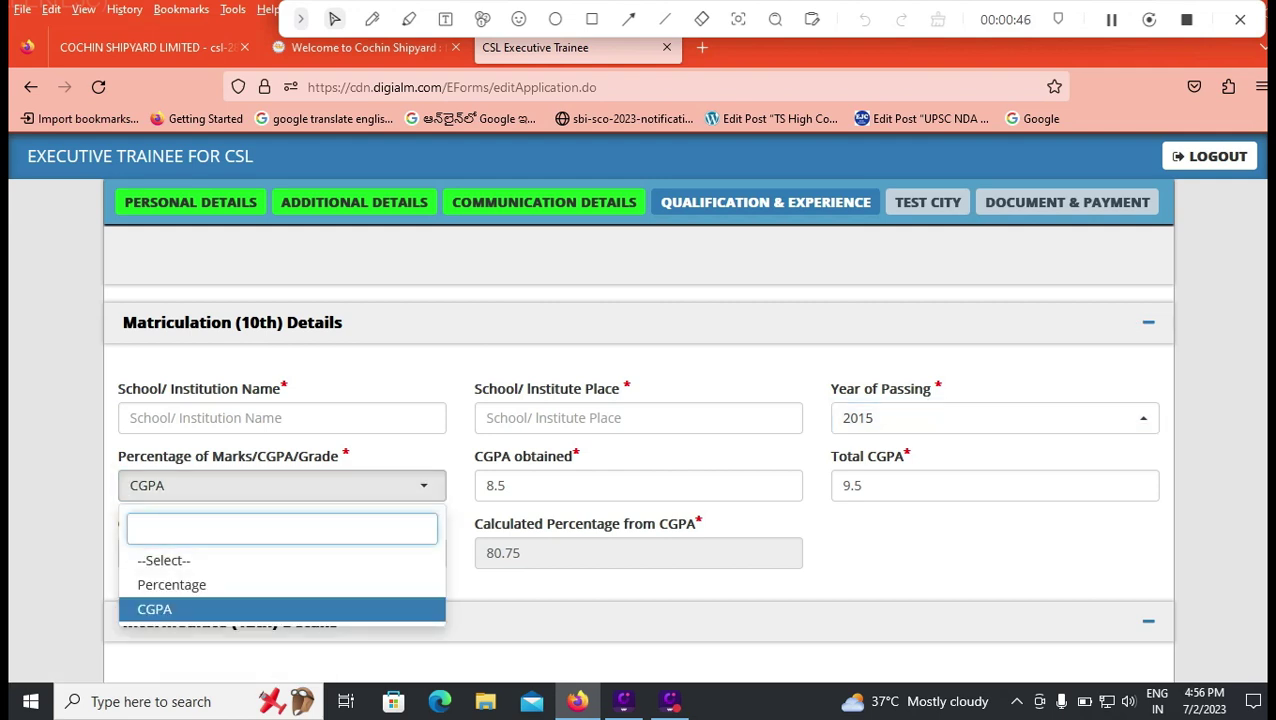
{"action": "left_click", "coordinate": [270, 609]}
{"action": "left_click", "coordinate": [545, 486]}
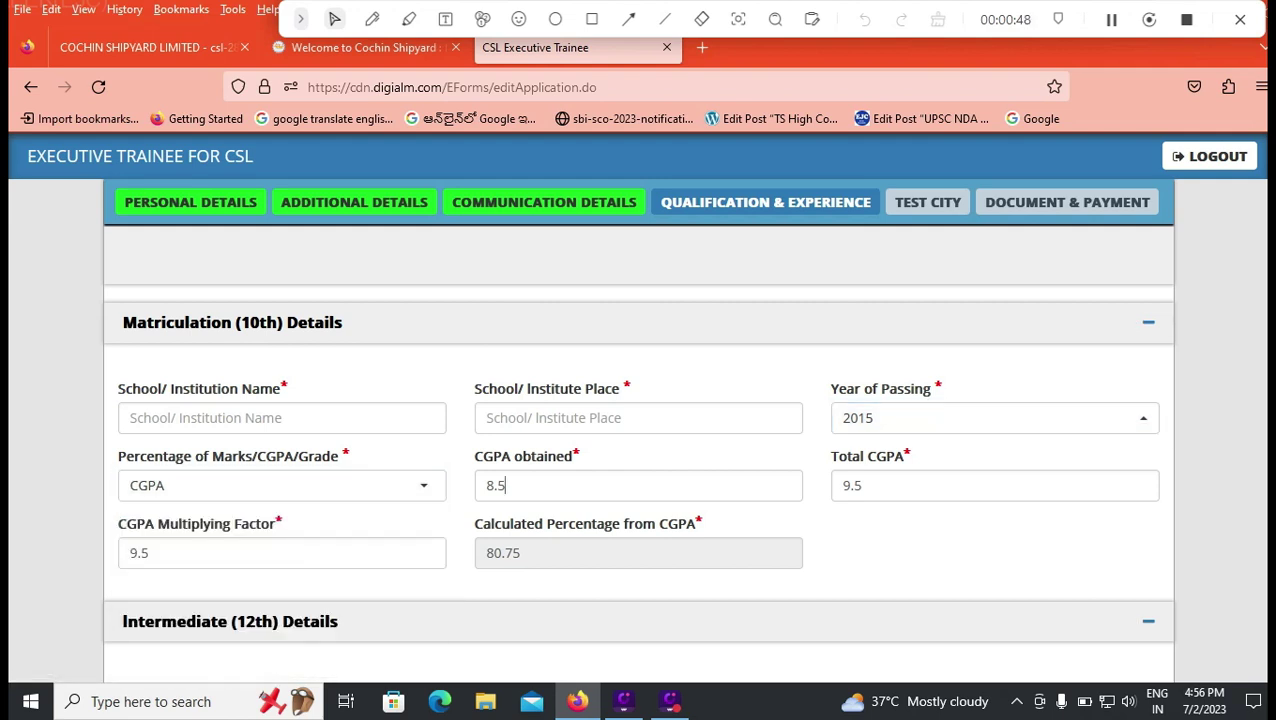
{"action": "left_click", "coordinate": [868, 486]}
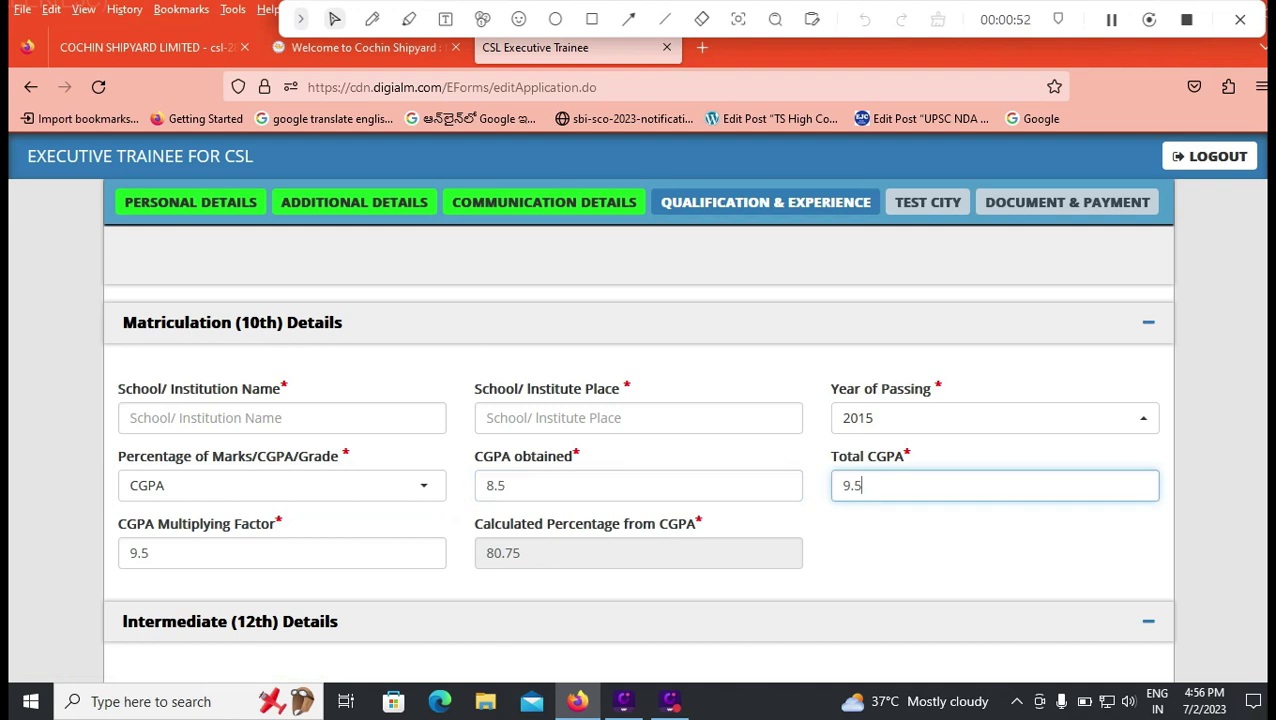
Step: Fill in the Intermediate (12th) details with marks type Percentage, 1000 marks obtained, 1200 maximum marks and year of passing 2017
{"action": "scroll", "coordinate": [638, 400], "scroll_direction": "down", "scroll_amount": 3}
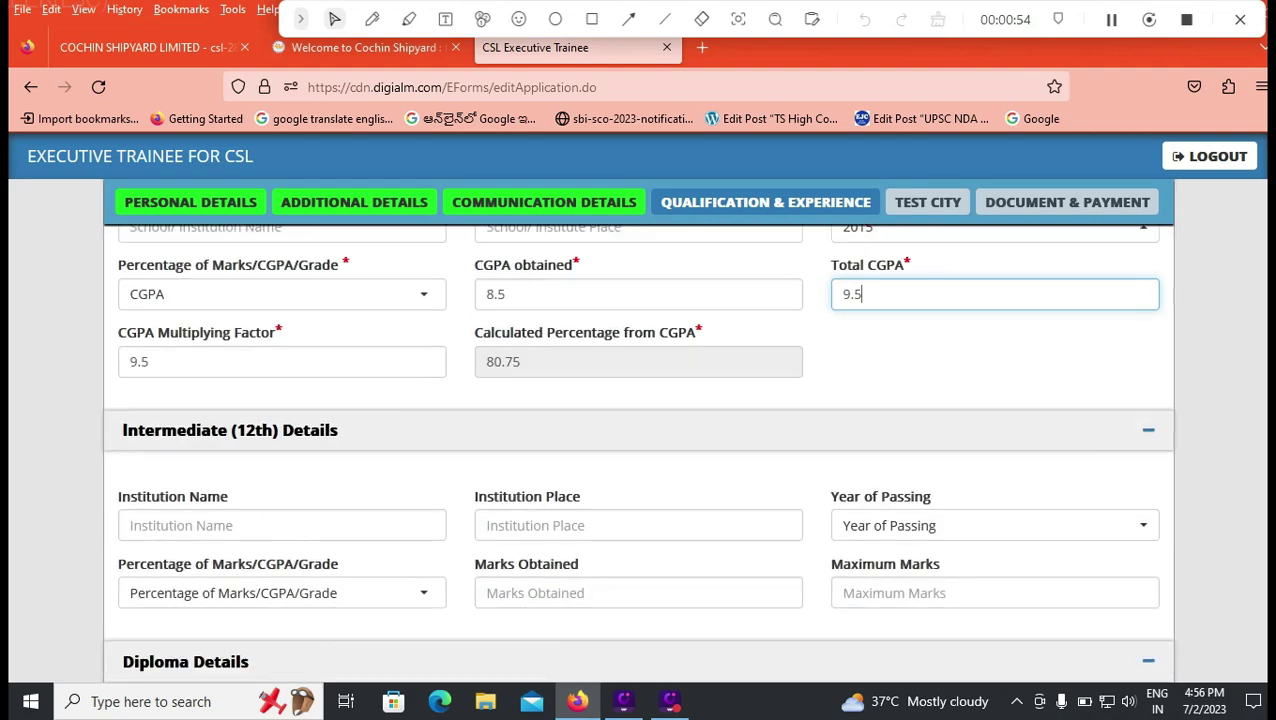
{"action": "scroll", "coordinate": [282, 497], "scroll_direction": "down", "scroll_amount": 2}
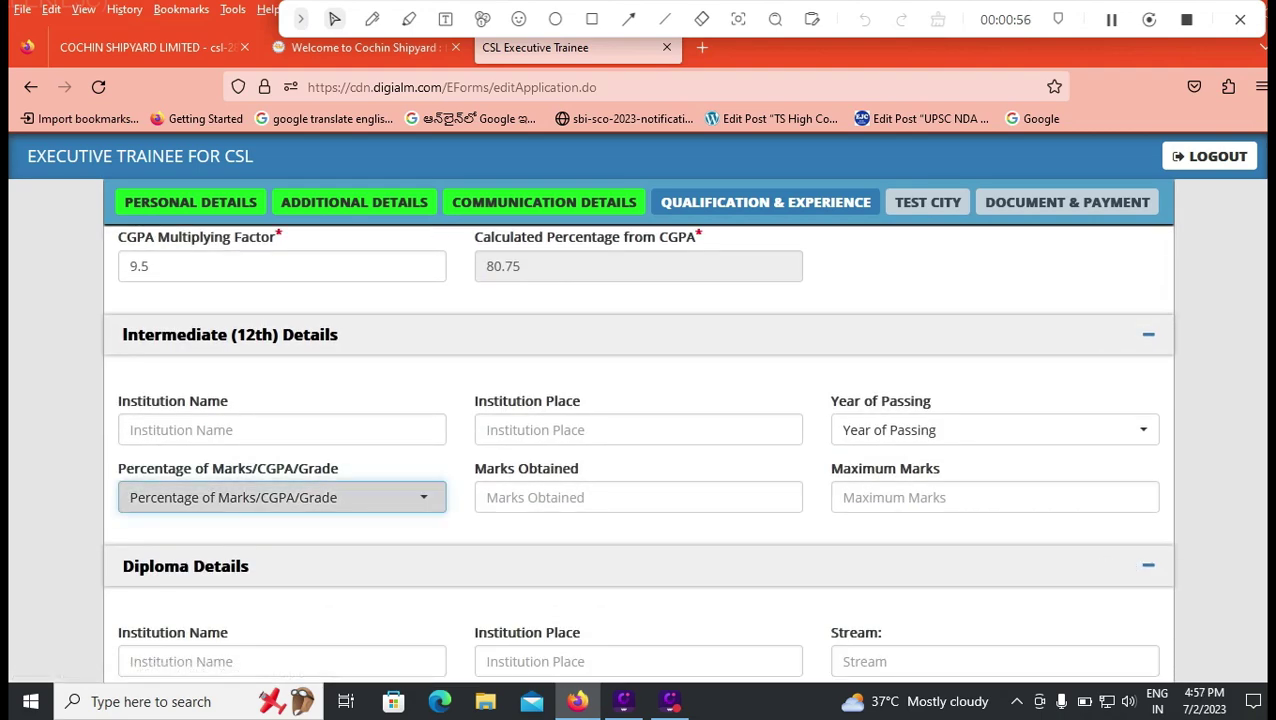
{"action": "left_click", "coordinate": [282, 497]}
{"action": "left_click", "coordinate": [171, 598]}
{"action": "left_click", "coordinate": [638, 497]}
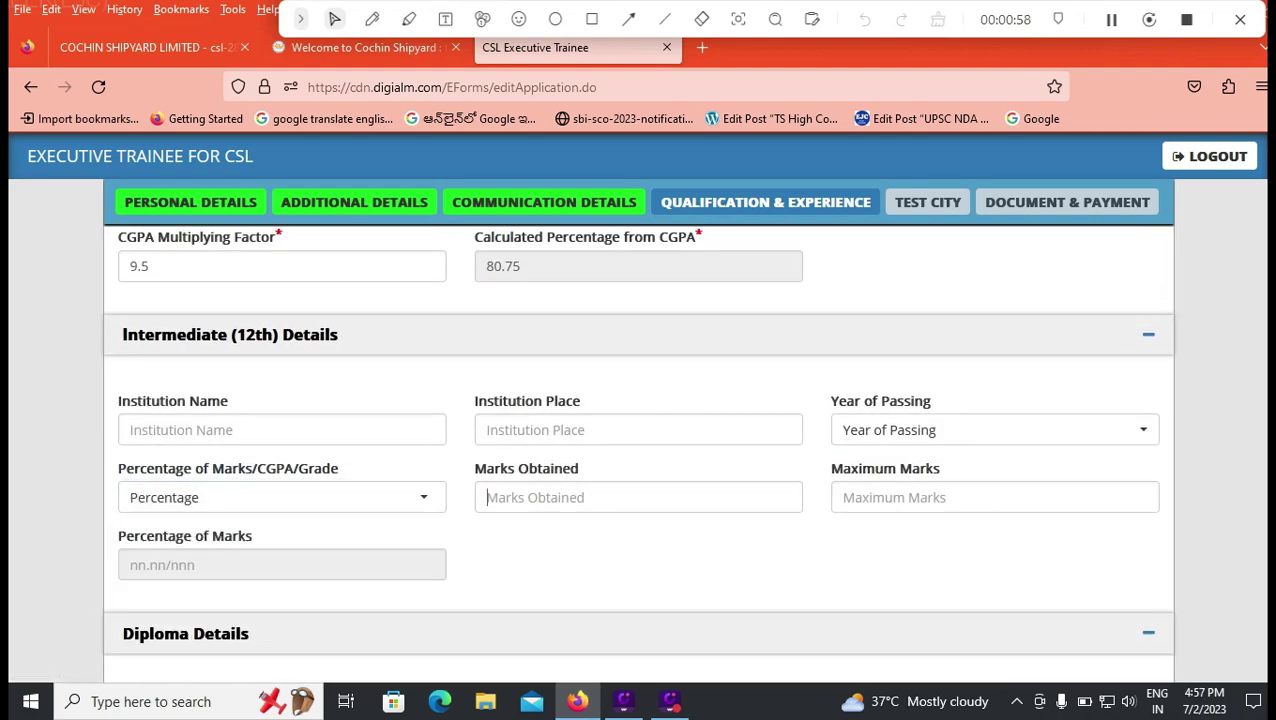
{"action": "type", "text": "10000"}
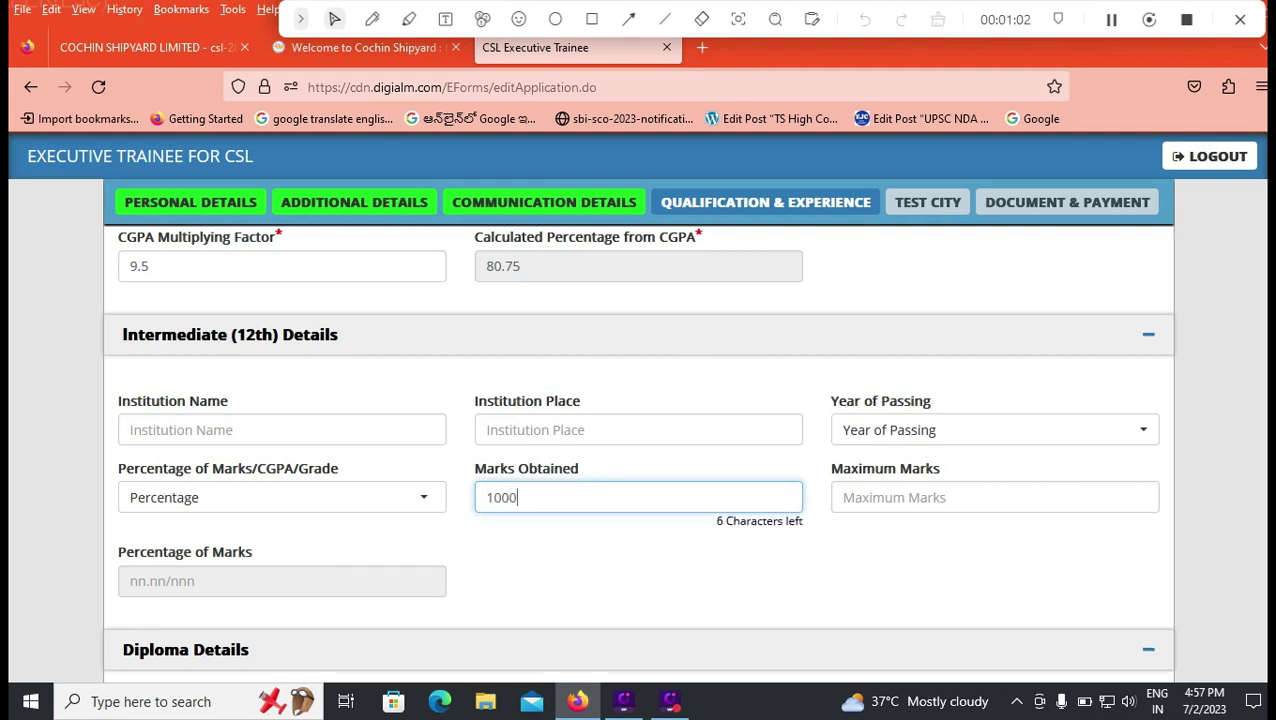
{"action": "key", "text": "Tab"}
{"action": "type", "text": "1200"}
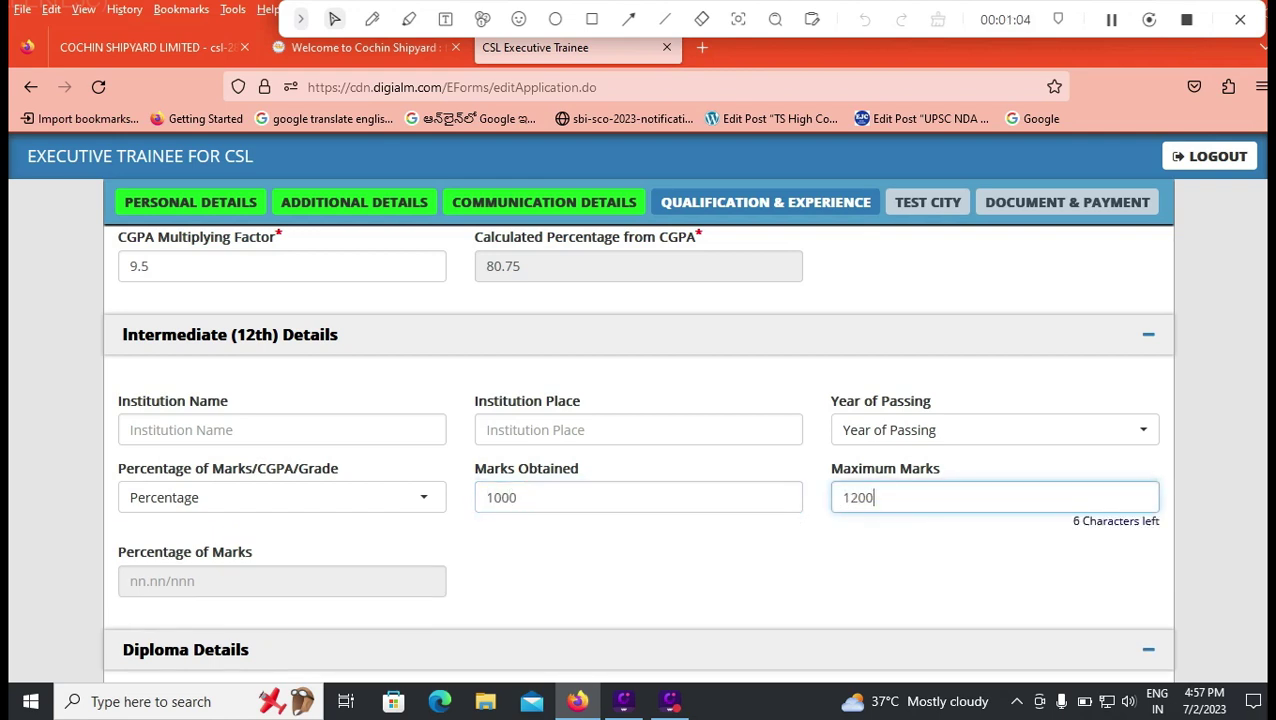
{"action": "key", "text": "Tab"}
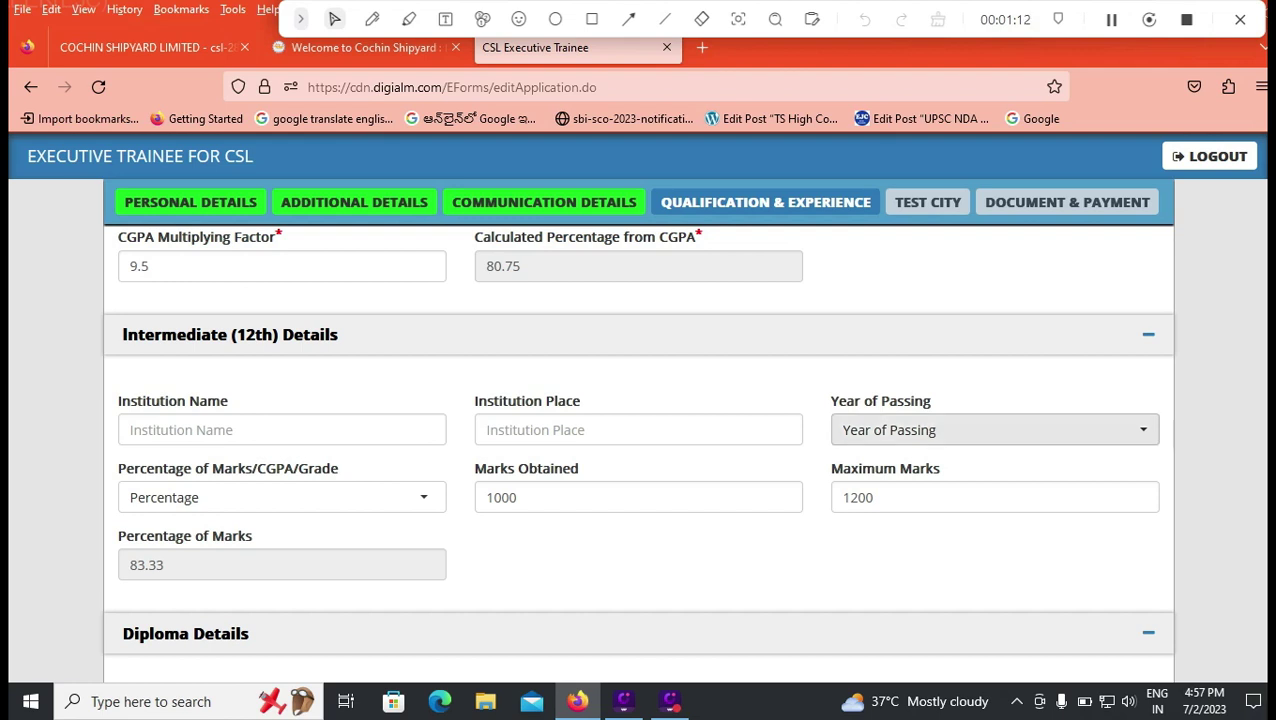
{"action": "left_click", "coordinate": [995, 429]}
{"action": "left_click", "coordinate": [880, 373]}
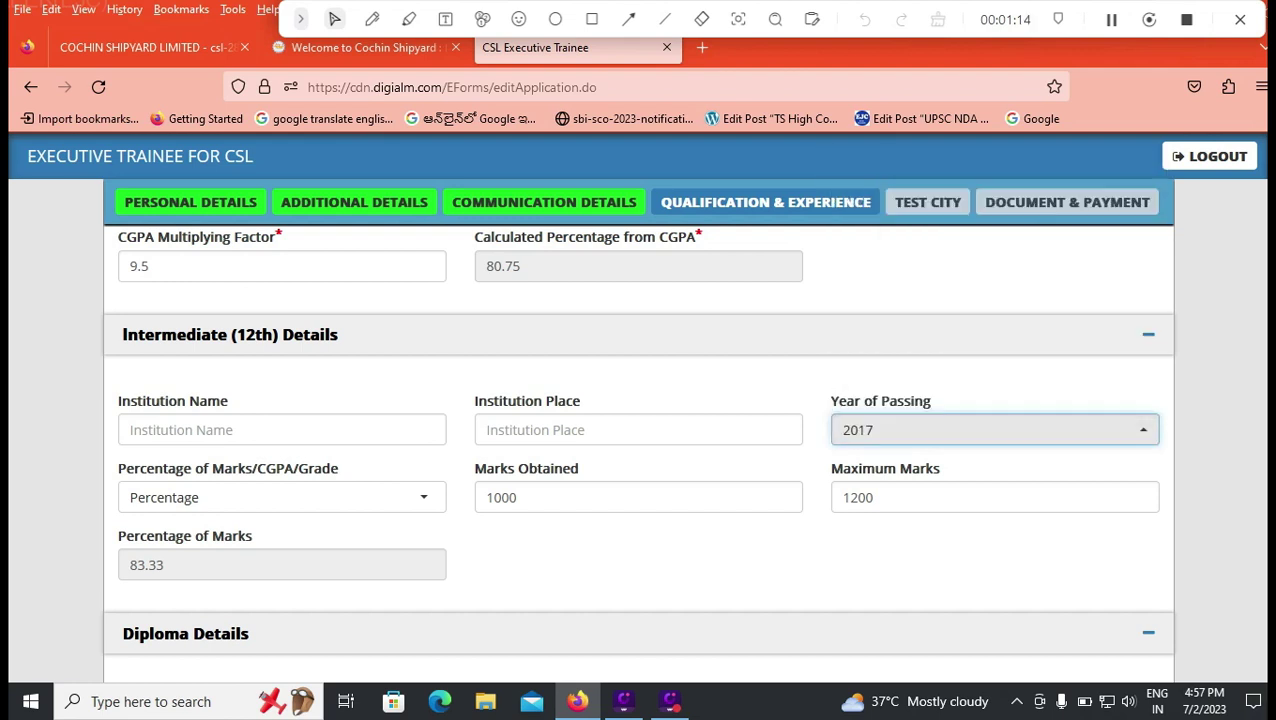
Step: Go through the graduation institution name and place fields and set the graduation month and year of passing to 03/2022
{"action": "scroll", "coordinate": [638, 450], "scroll_direction": "down", "scroll_amount": 2}
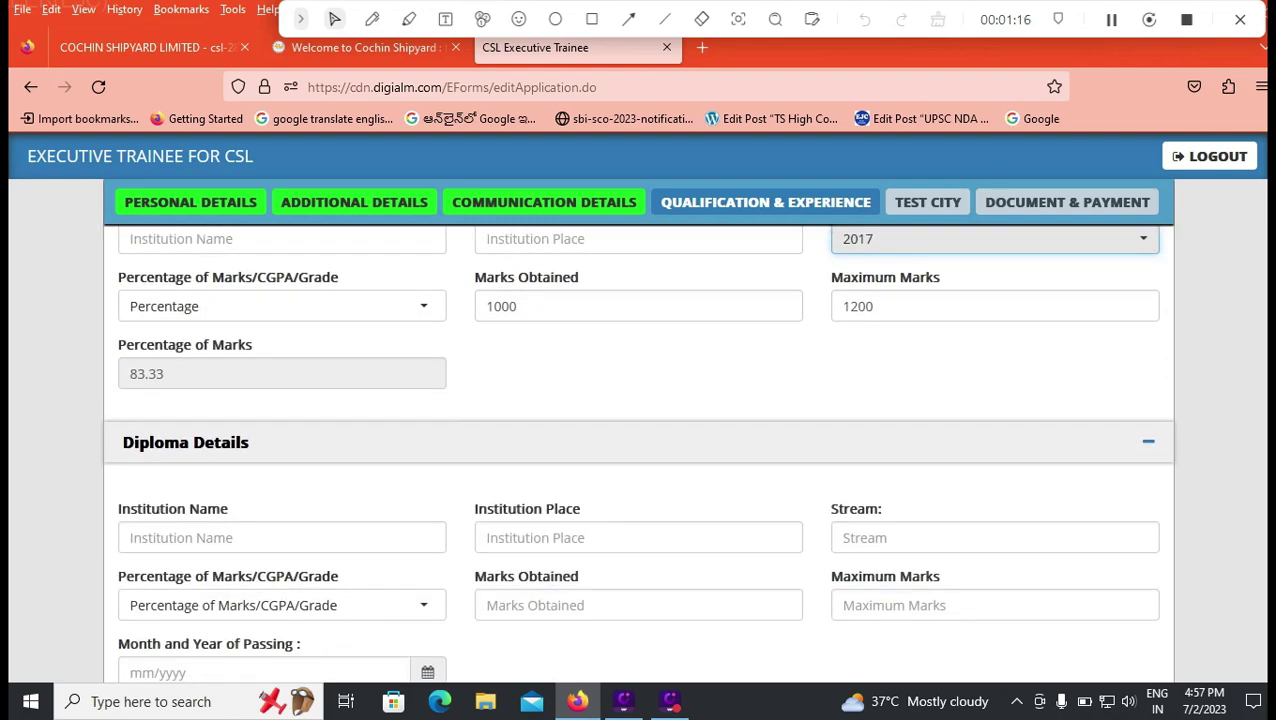
{"action": "scroll", "coordinate": [638, 450], "scroll_direction": "down", "scroll_amount": 1}
{"action": "scroll", "coordinate": [638, 450], "scroll_direction": "down", "scroll_amount": 3}
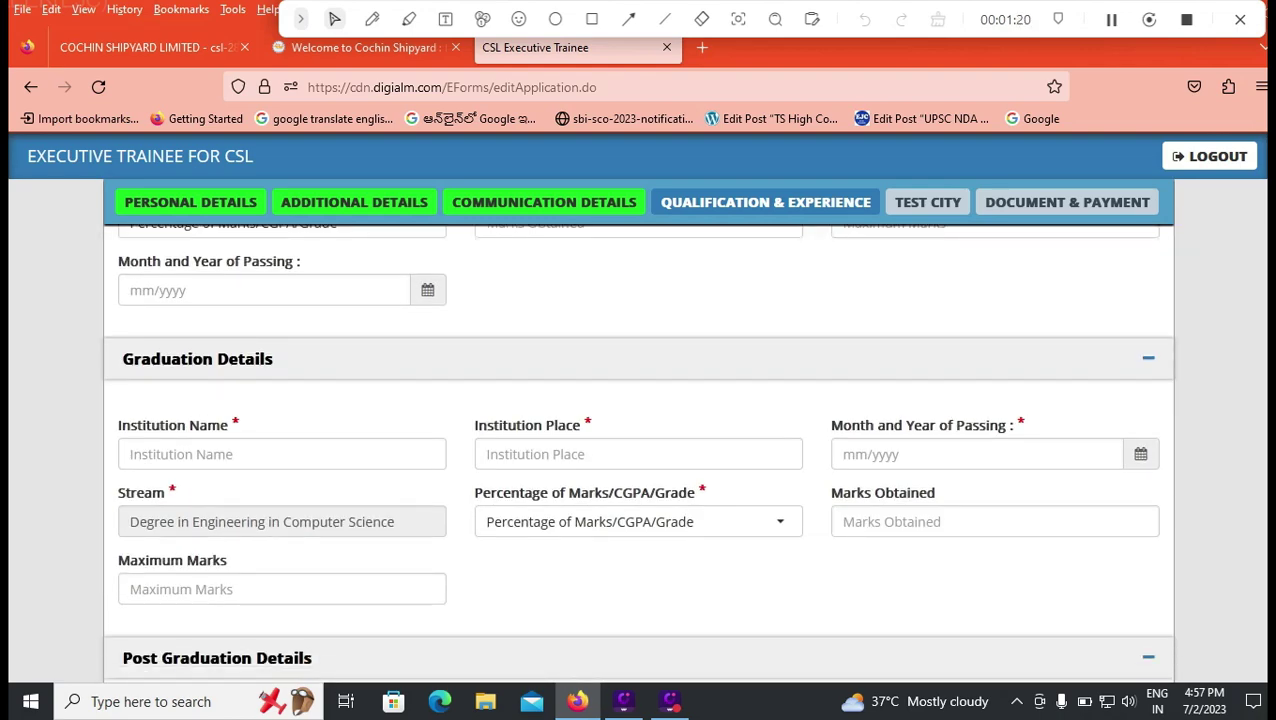
{"action": "left_click", "coordinate": [282, 454]}
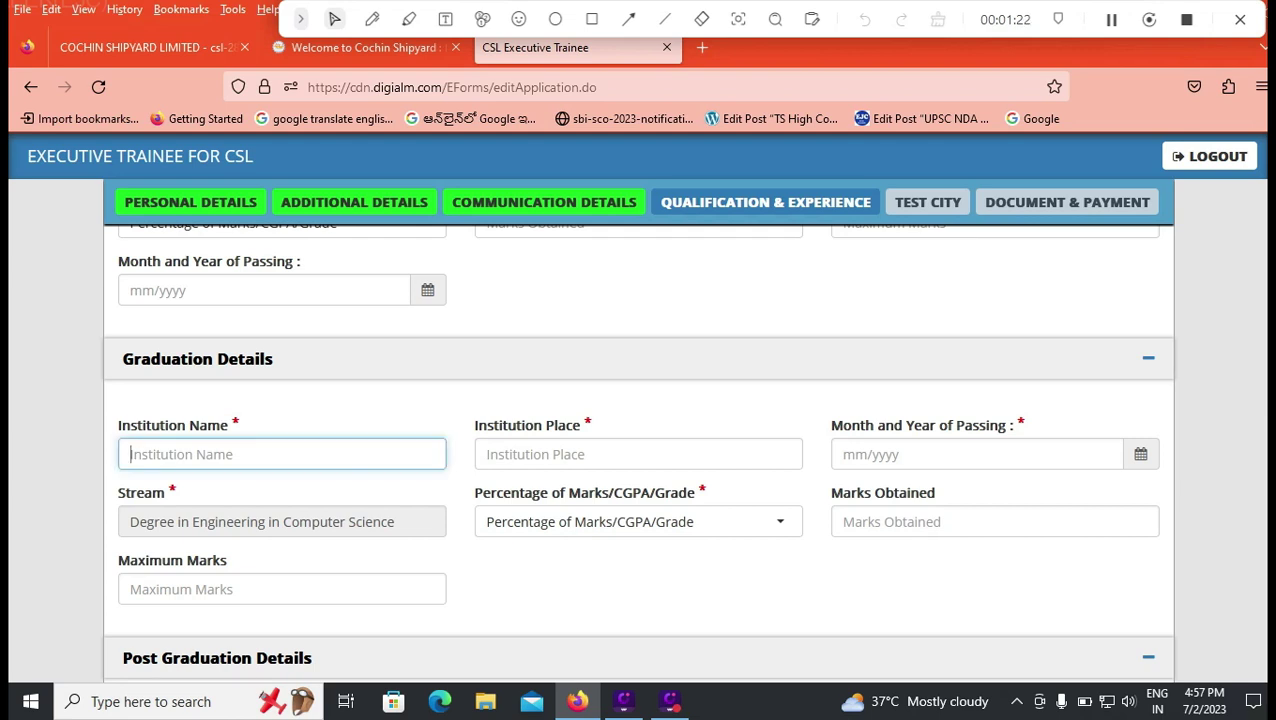
{"action": "left_click", "coordinate": [638, 454]}
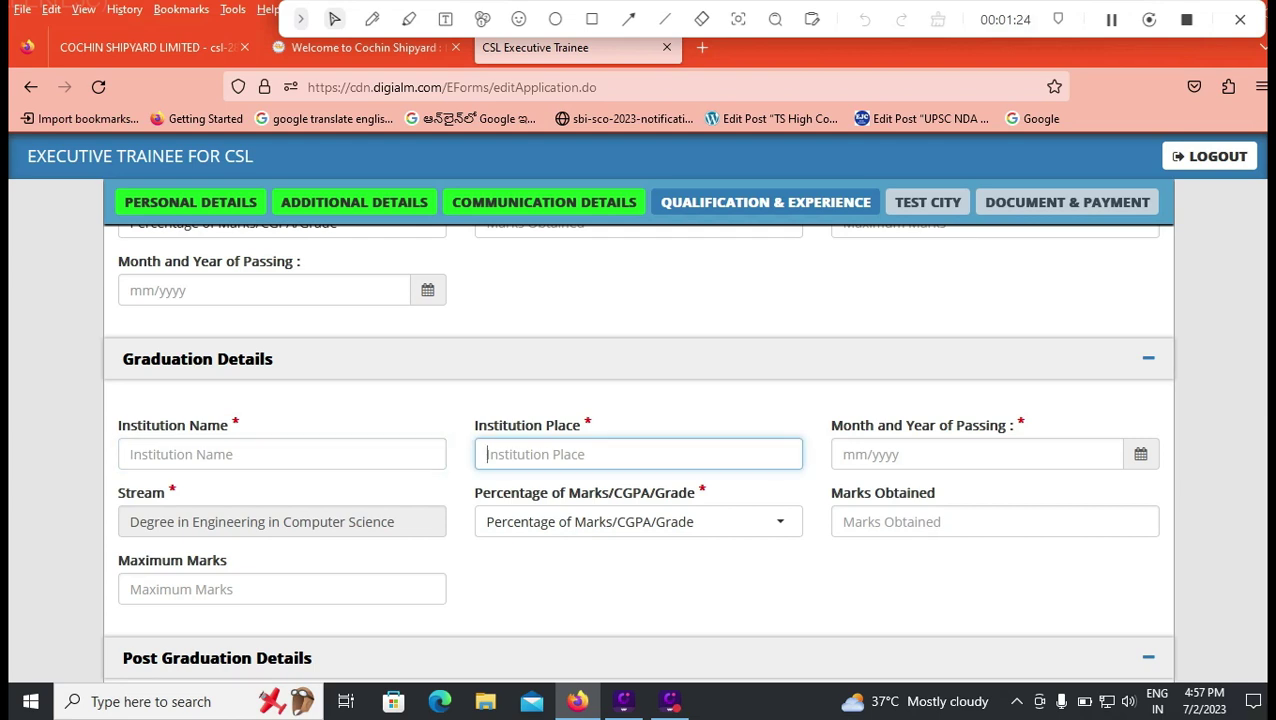
{"action": "left_click", "coordinate": [976, 454]}
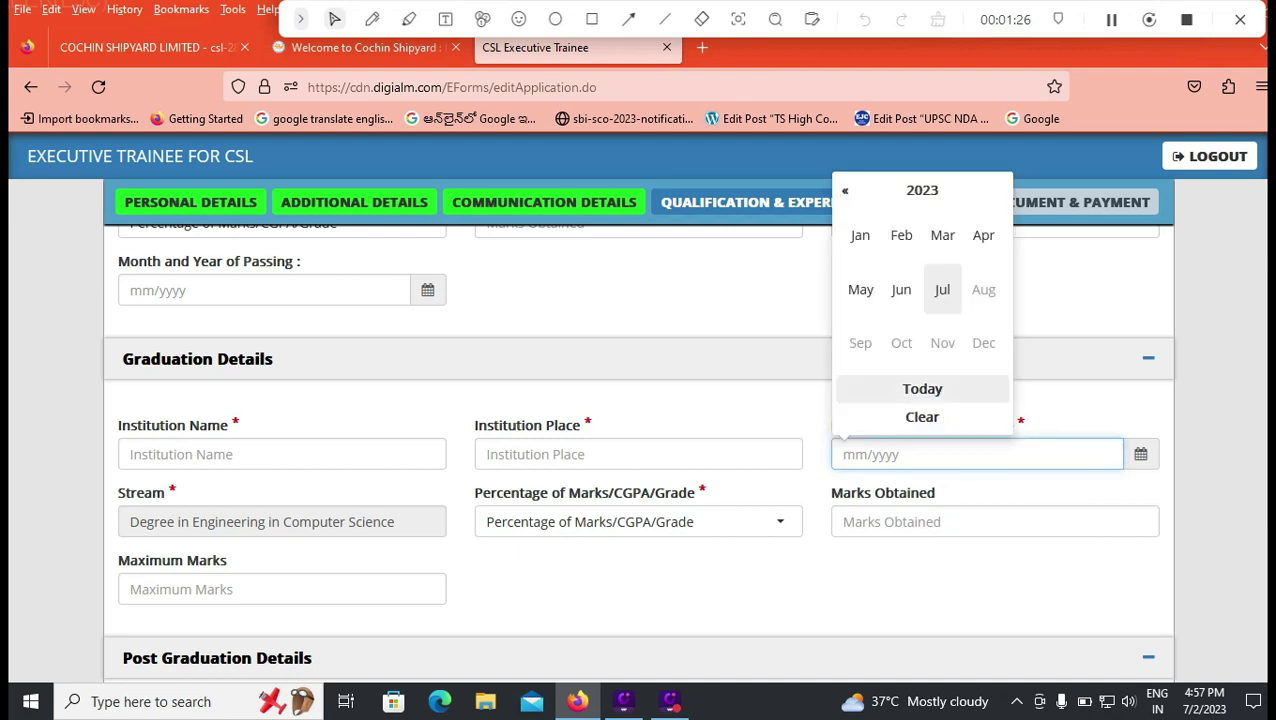
{"action": "left_click", "coordinate": [922, 190]}
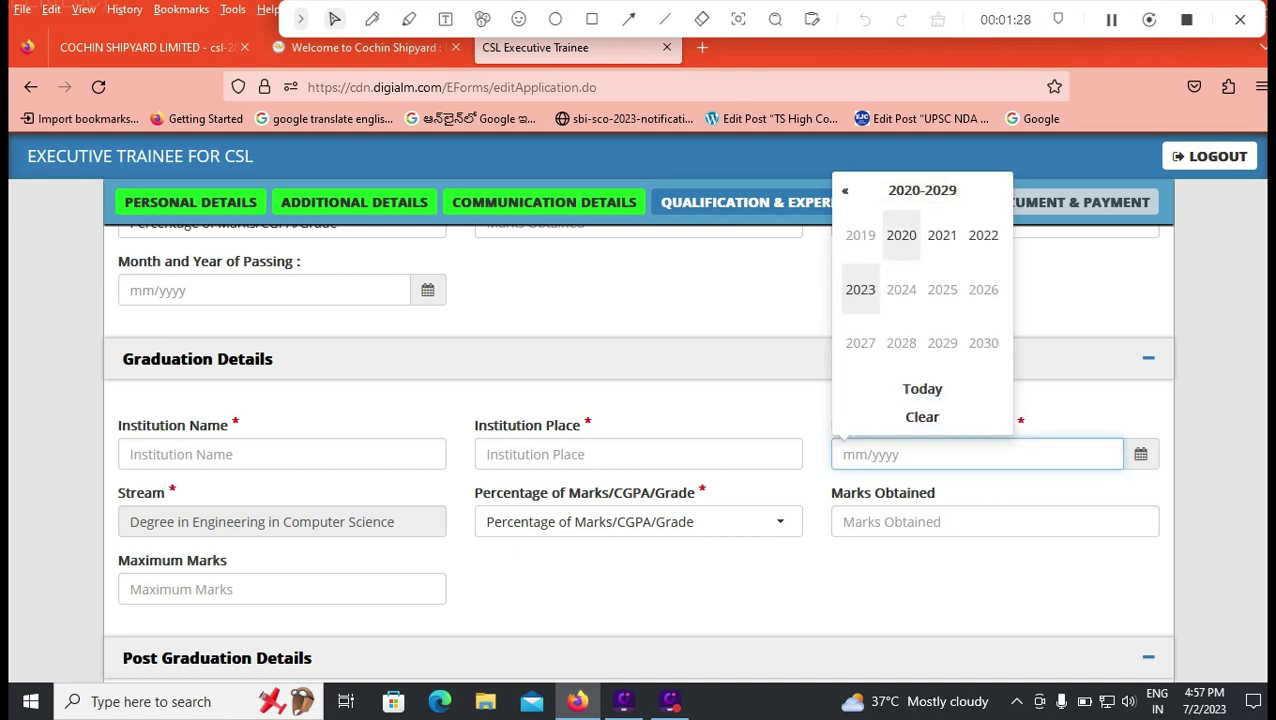
{"action": "left_click", "coordinate": [983, 235]}
{"action": "left_click", "coordinate": [942, 235]}
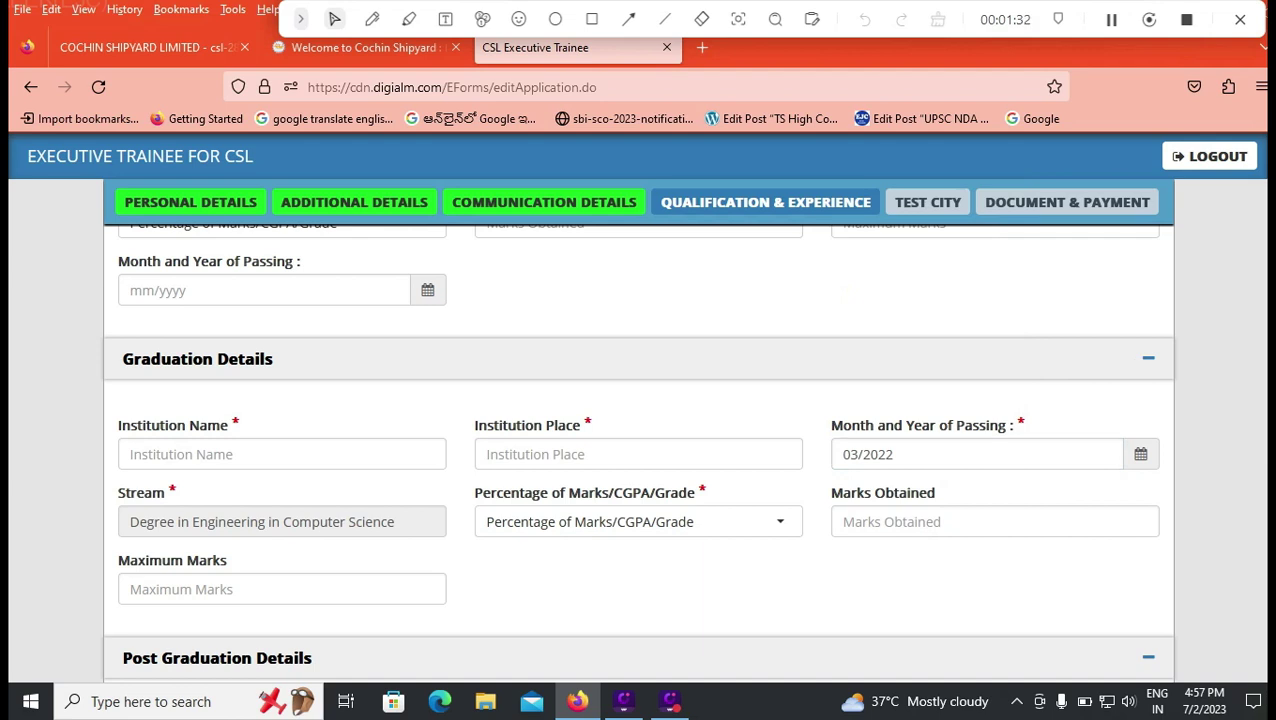
Step: Choose CGPA as the graduation marks type and enter 7.5 as the CGPA obtained
{"action": "left_click", "coordinate": [282, 522]}
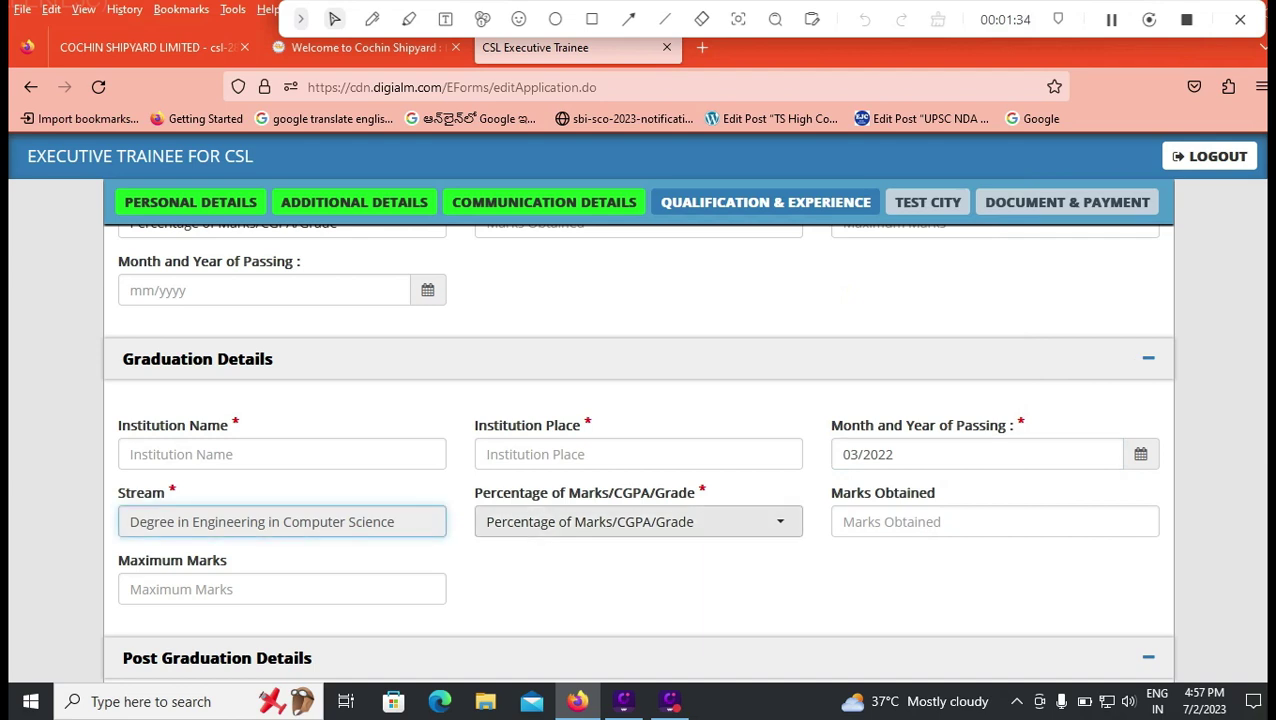
{"action": "left_click", "coordinate": [638, 521]}
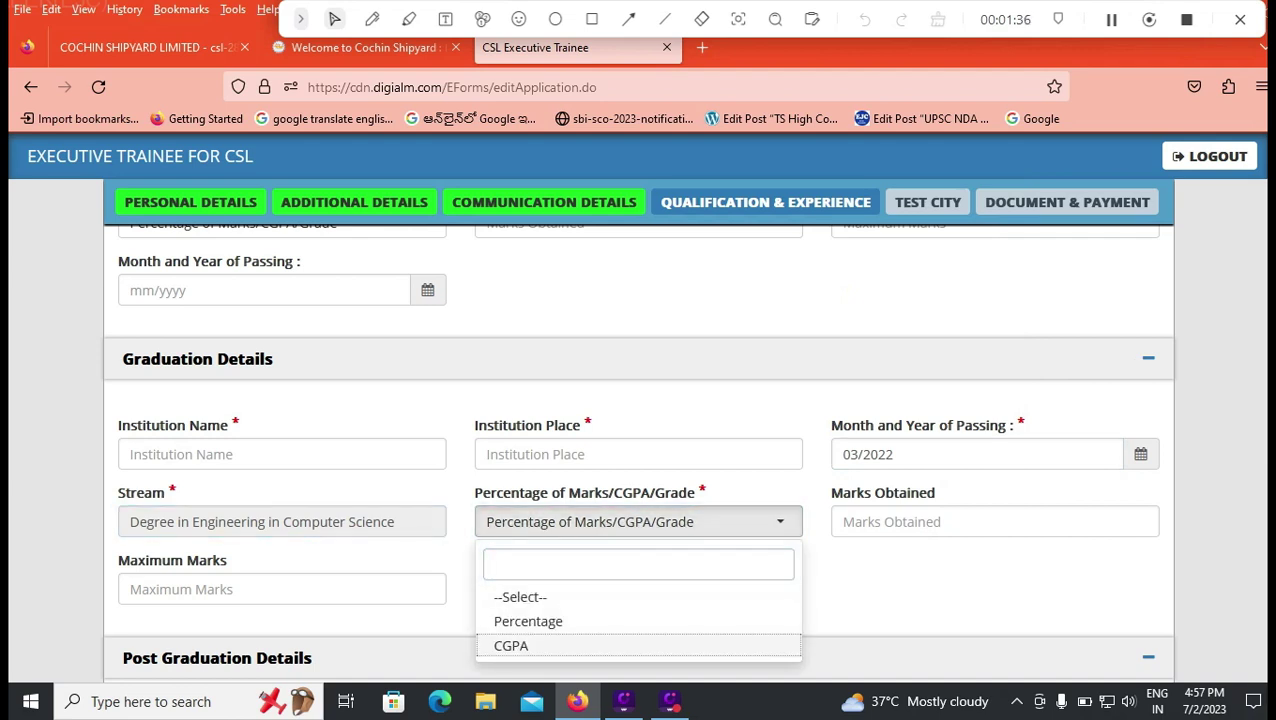
{"action": "left_click", "coordinate": [511, 645]}
{"action": "scroll", "coordinate": [638, 450], "scroll_direction": "down", "scroll_amount": 1}
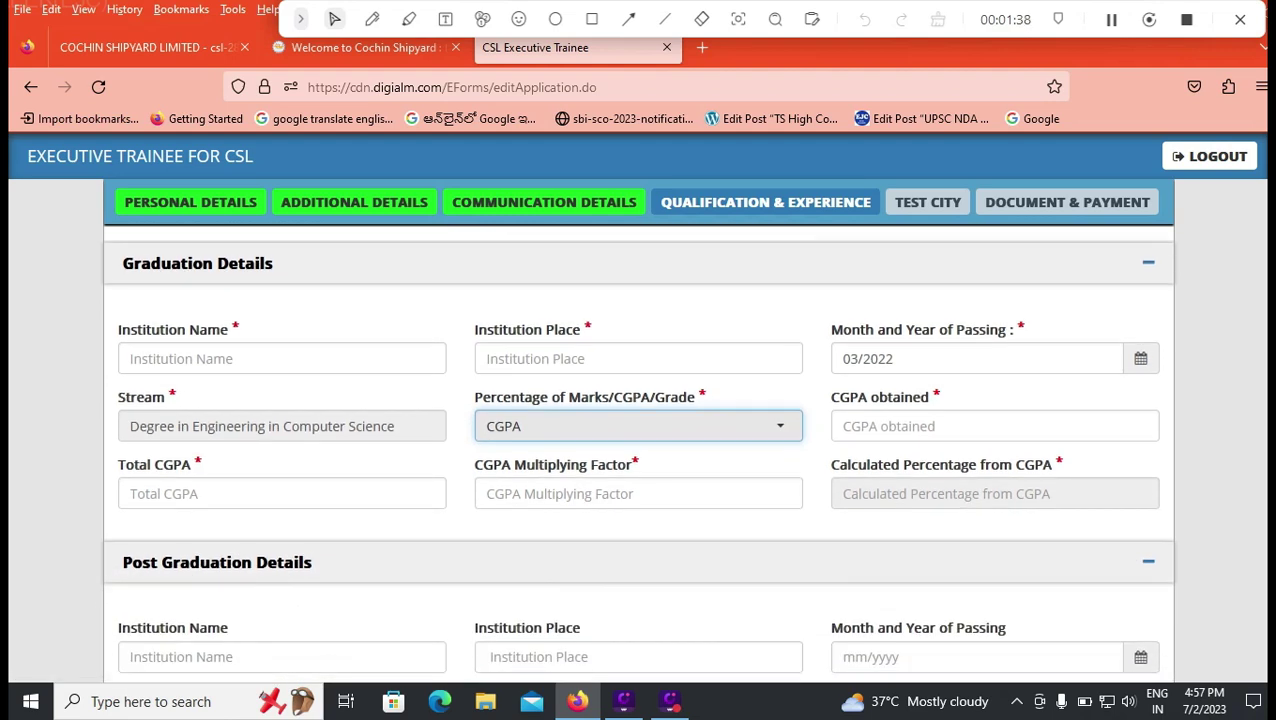
{"action": "left_click", "coordinate": [995, 426]}
{"action": "type", "text": "7.5"}
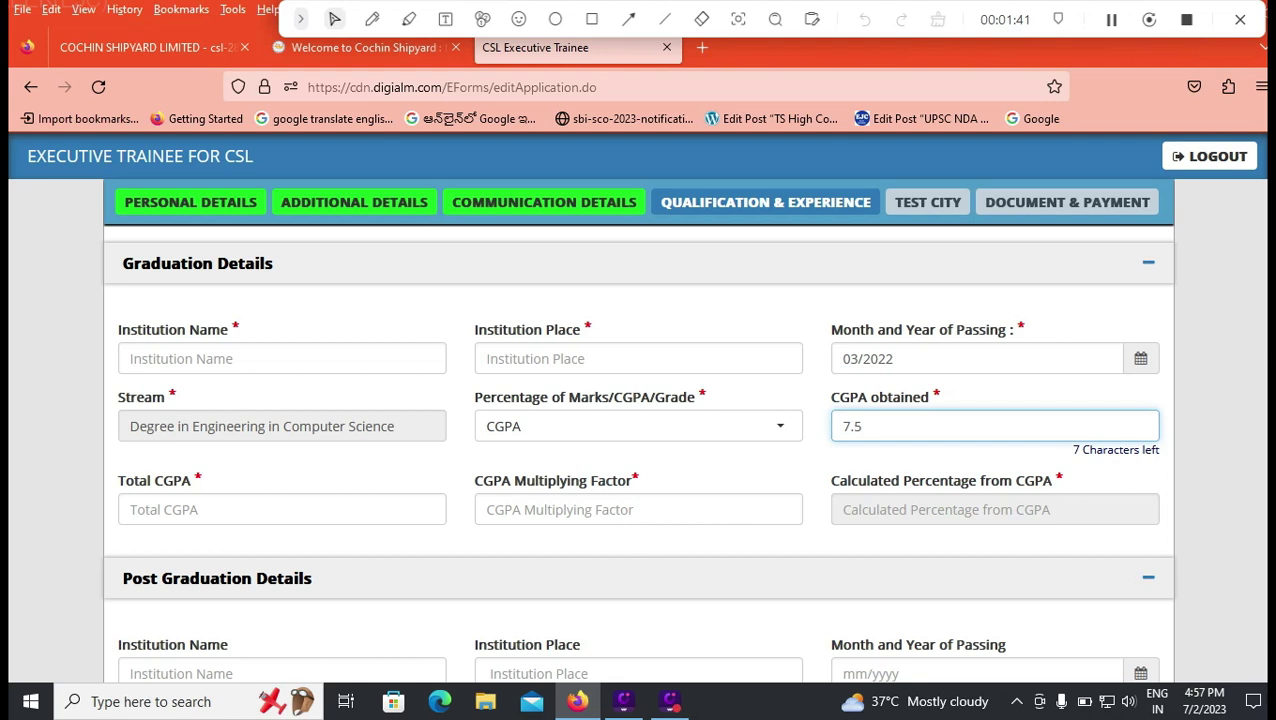
Step: Set the graduation Total CGPA to 9.5 and the CGPA Multiplying Factor to 9.5
{"action": "left_click", "coordinate": [281, 509]}
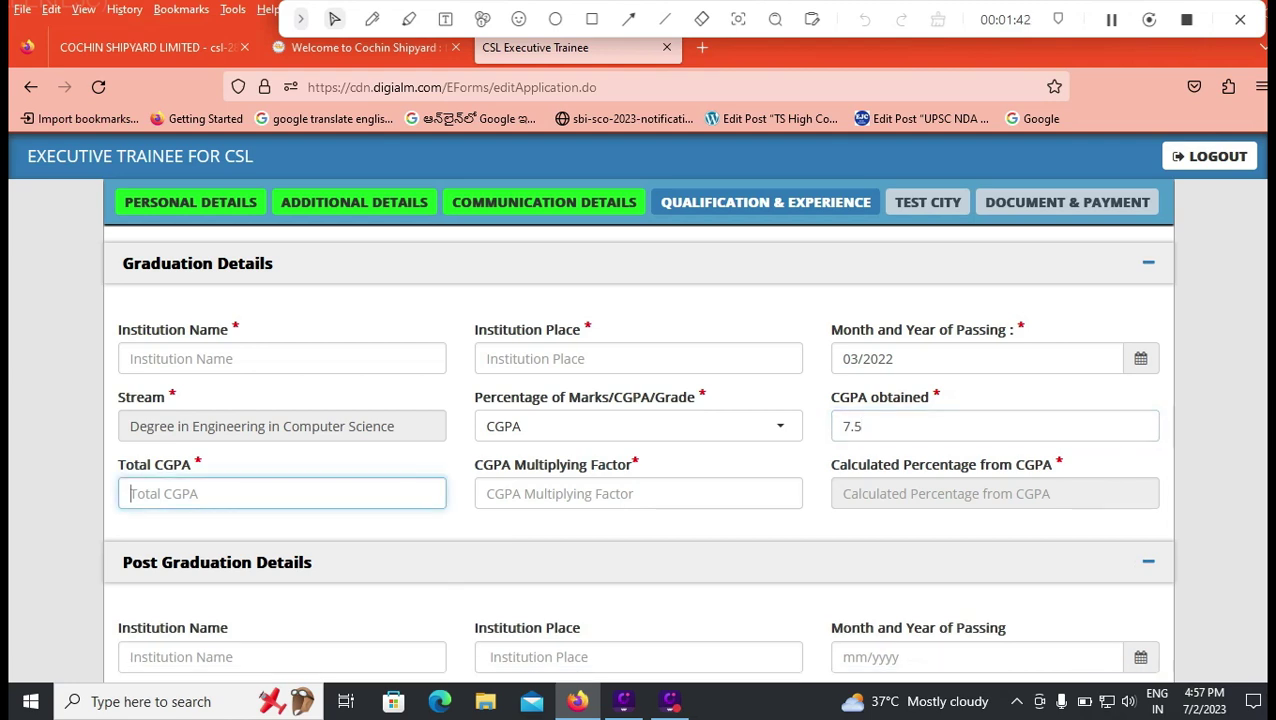
{"action": "type", "text": "9.35"}
{"action": "key", "text": "BackSpace"}
{"action": "key", "text": "BackSpace"}
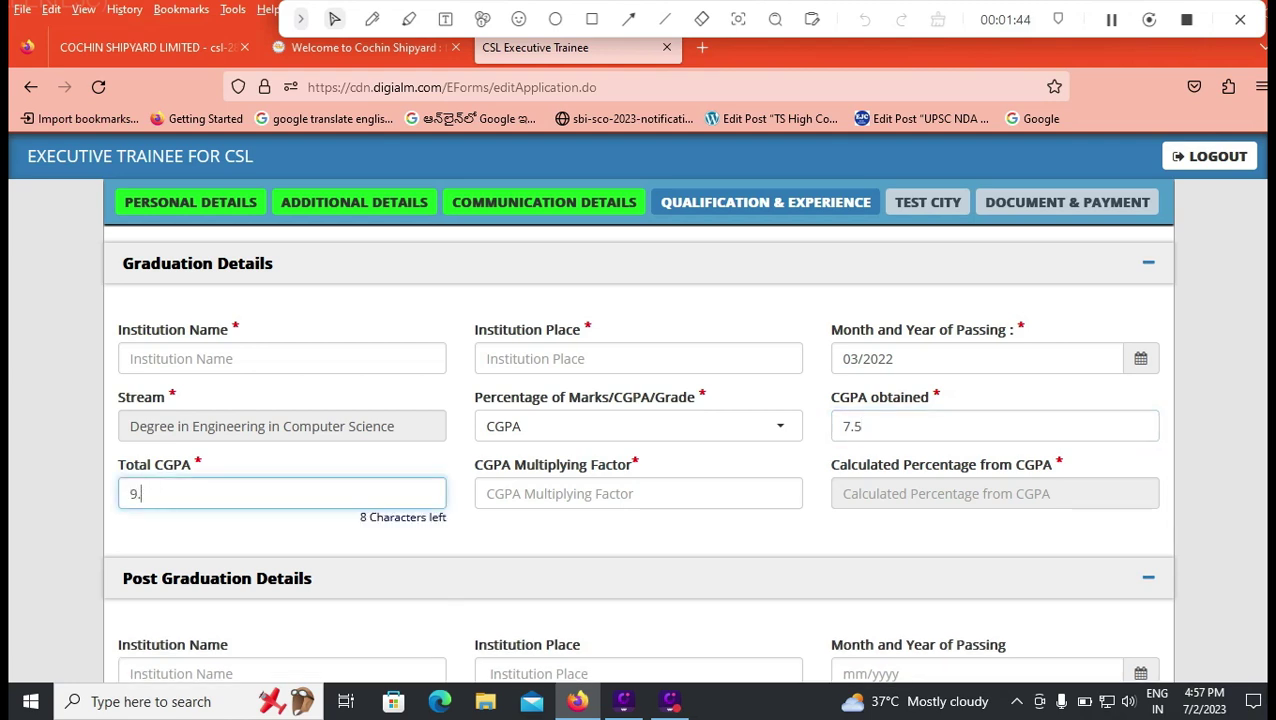
{"action": "type", "text": "5"}
{"action": "left_click", "coordinate": [638, 493]}
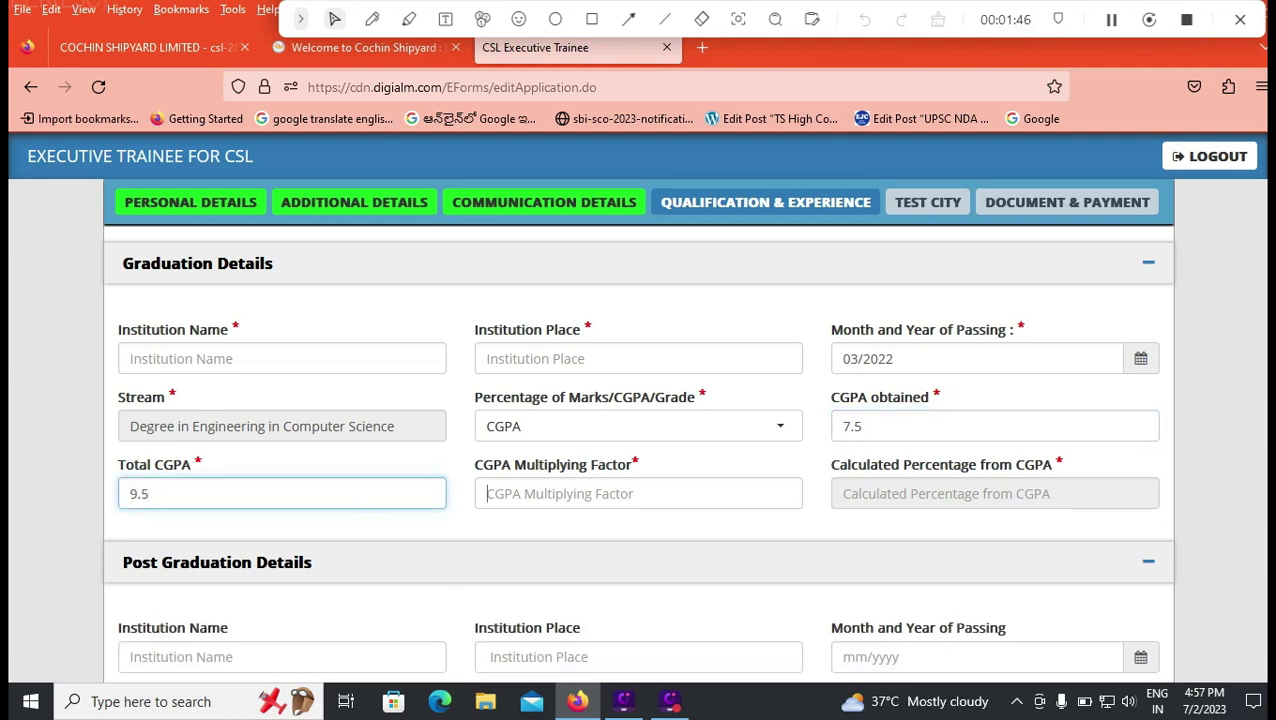
{"action": "type", "text": "9.5"}
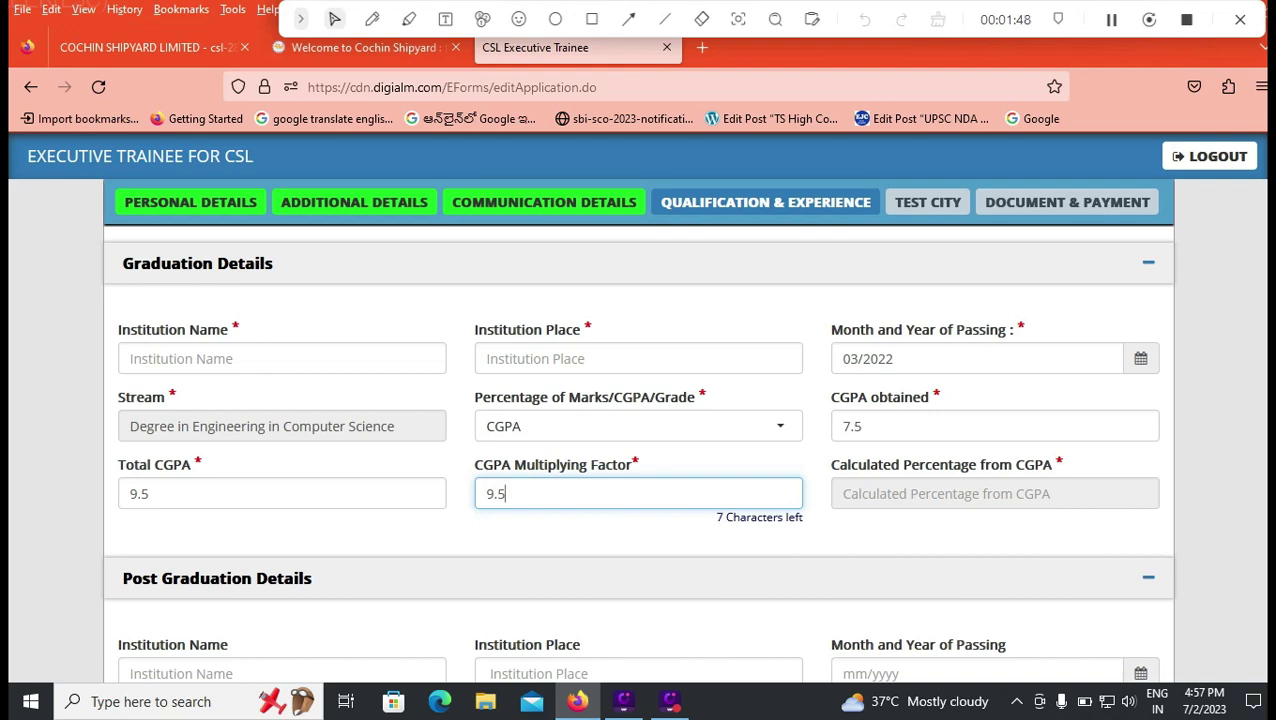
Step: Leave the work experience entries blank and save the qualification section to continue to the test city selection
{"action": "scroll", "coordinate": [1000, 520], "scroll_direction": "down", "scroll_amount": 5}
{"action": "scroll", "coordinate": [638, 450], "scroll_direction": "down", "scroll_amount": 5}
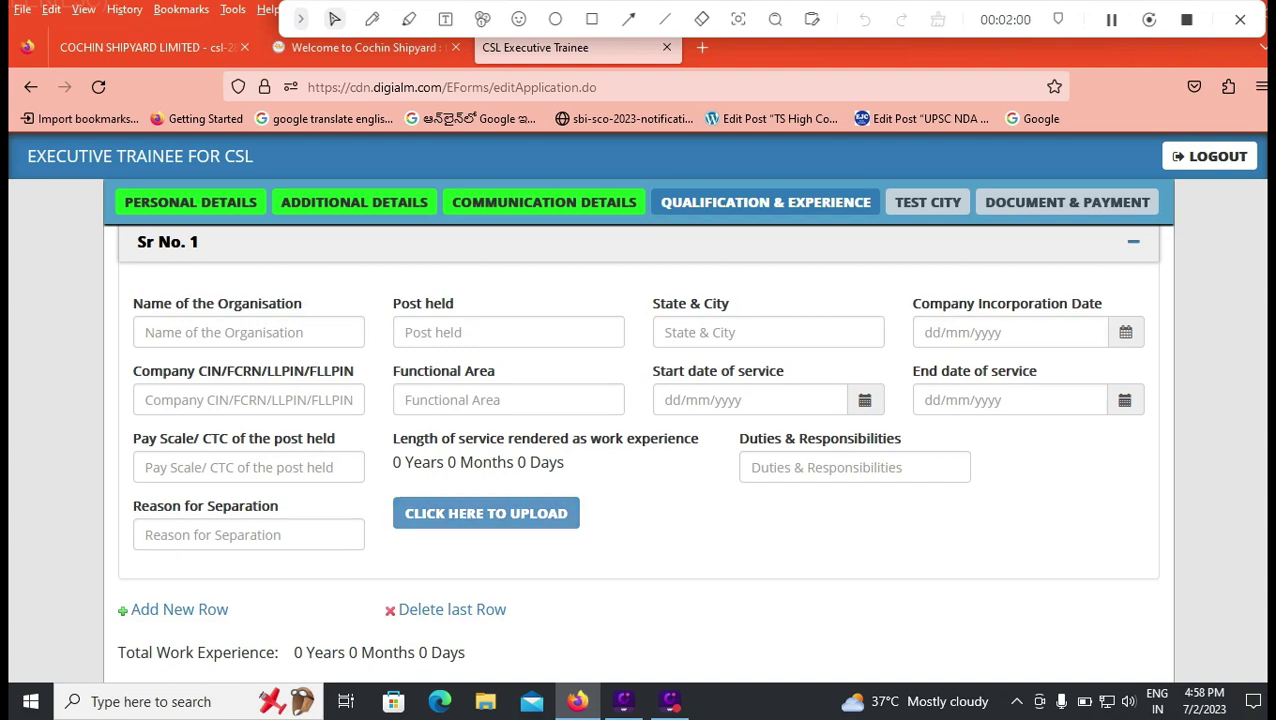
{"action": "scroll", "coordinate": [486, 514], "scroll_direction": "down", "scroll_amount": 3}
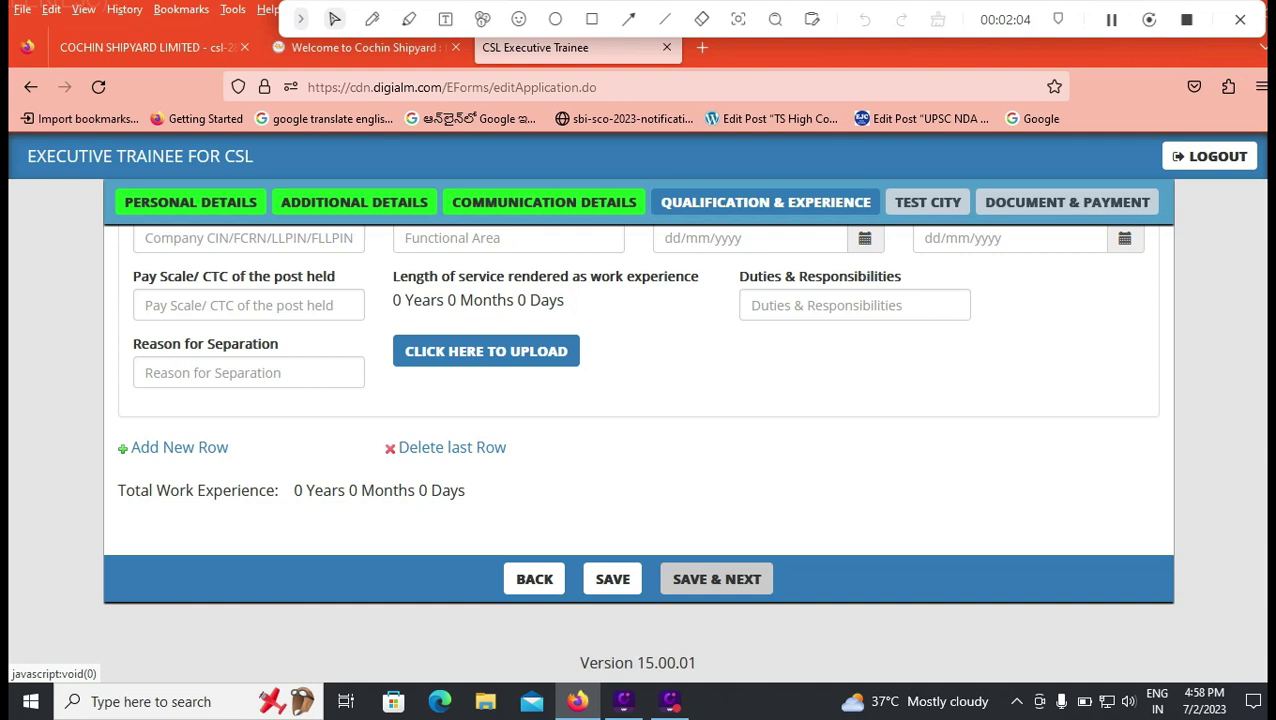
{"action": "left_click", "coordinate": [716, 579]}
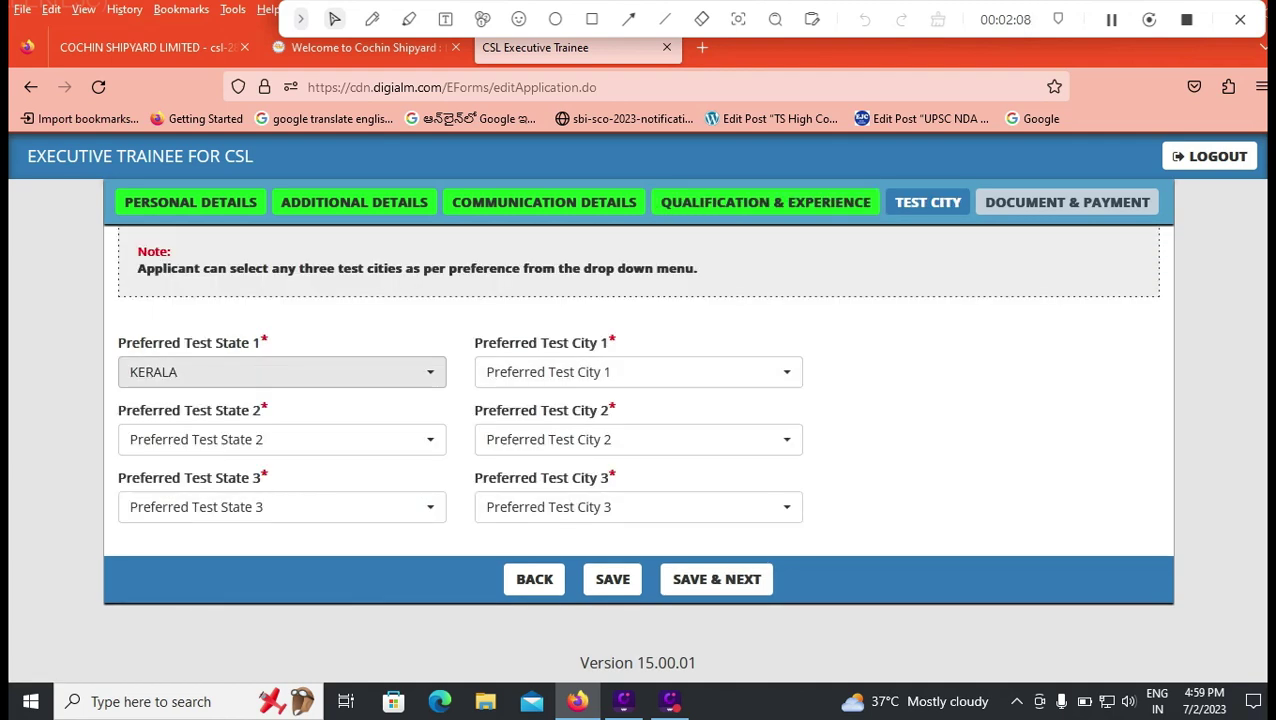
Step: Choose Alappuzha as the first preferred test city, and Kerala with Idukki as the second test state and city
{"action": "left_click", "coordinate": [638, 371]}
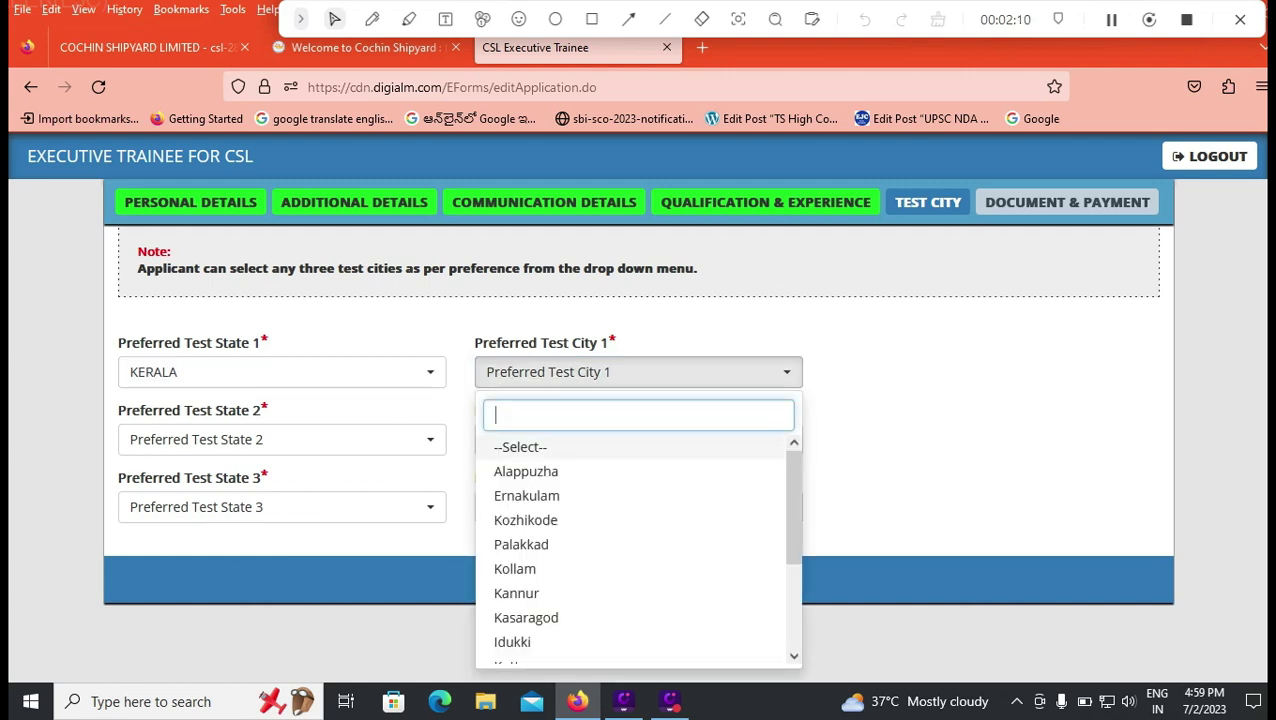
{"action": "left_click", "coordinate": [520, 472]}
{"action": "left_click", "coordinate": [280, 439]}
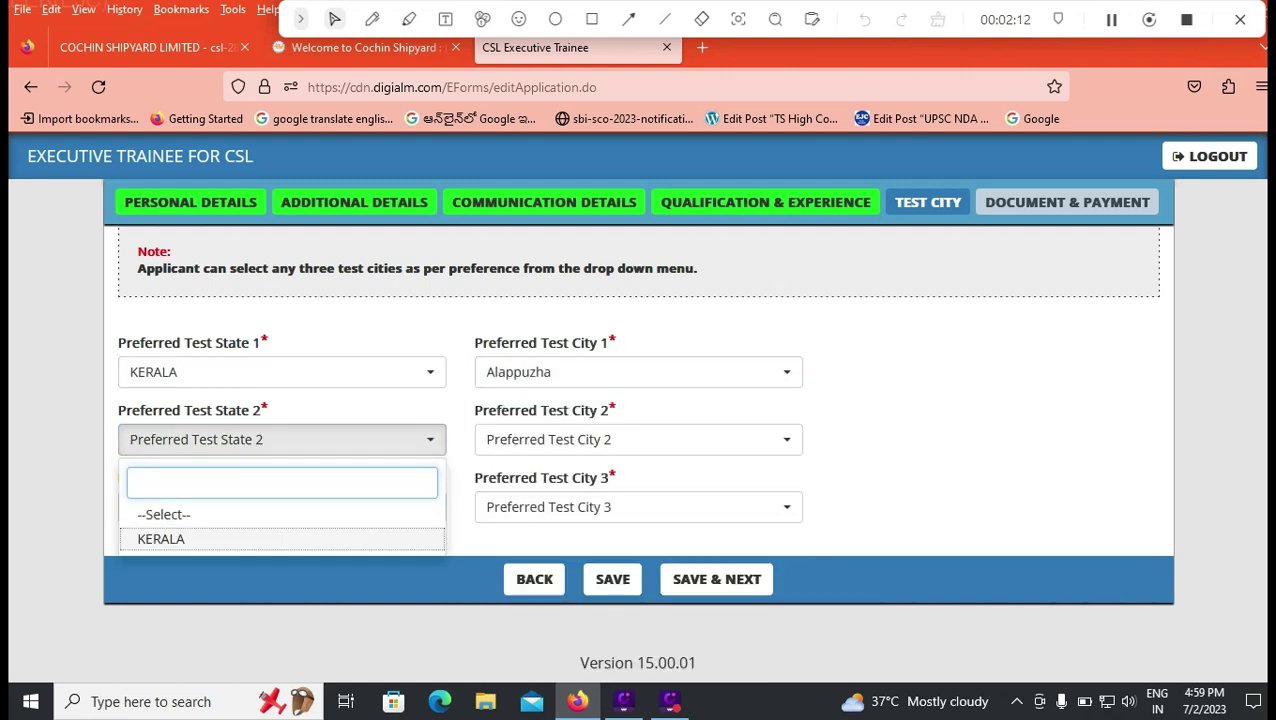
{"action": "left_click", "coordinate": [162, 535]}
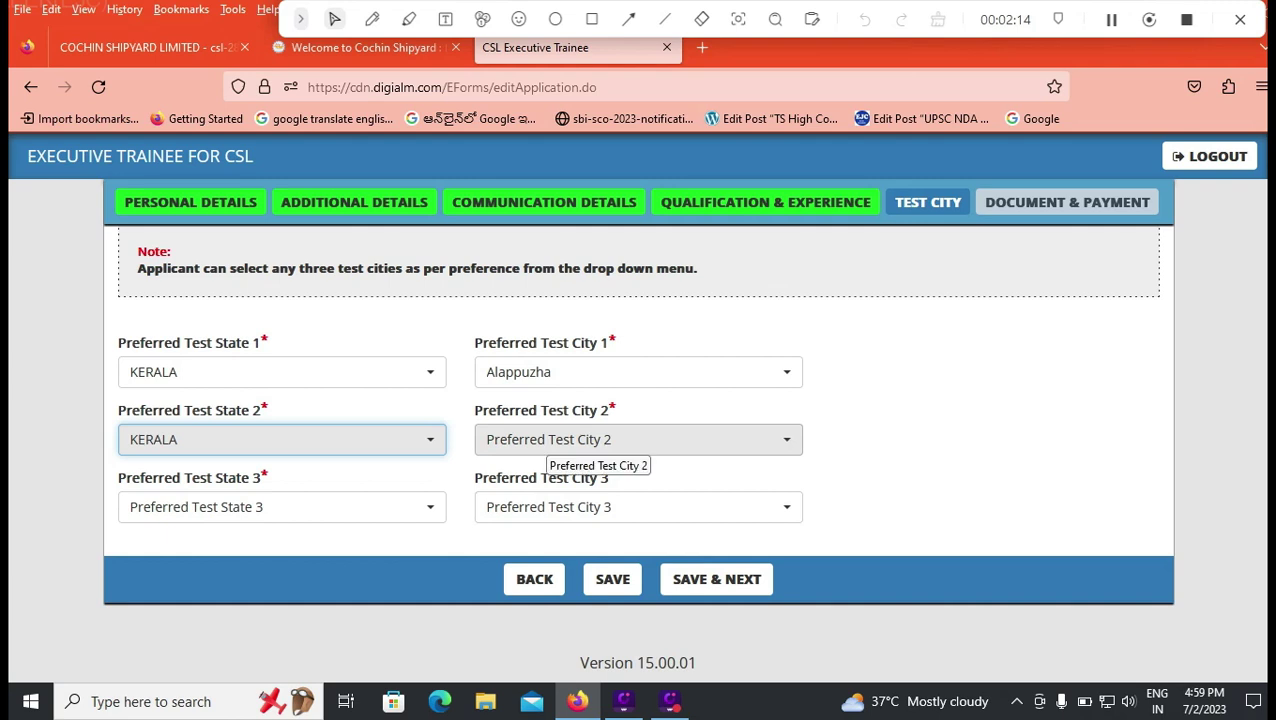
{"action": "left_click", "coordinate": [545, 440]}
{"action": "left_click", "coordinate": [512, 397]}
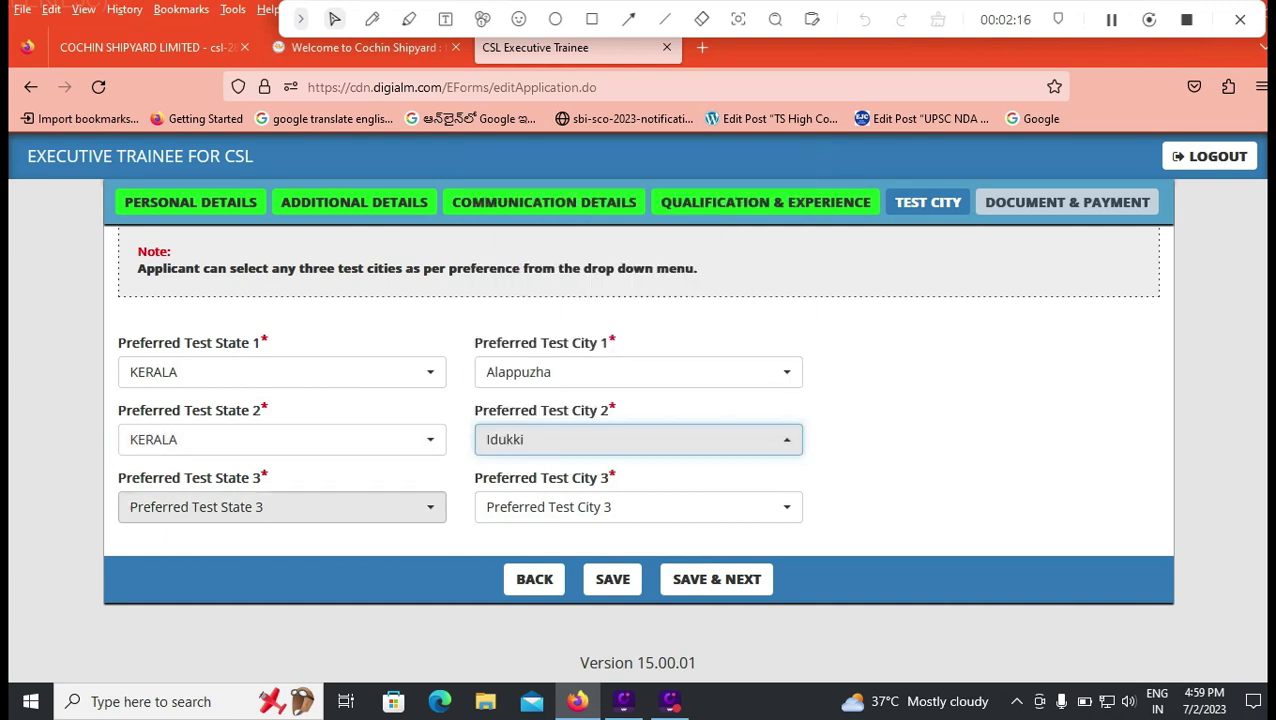
Step: Choose Kerala with Kollam as the third test state and city, and save to continue to the document and payment section
{"action": "left_click", "coordinate": [280, 506]}
{"action": "left_click", "coordinate": [161, 606]}
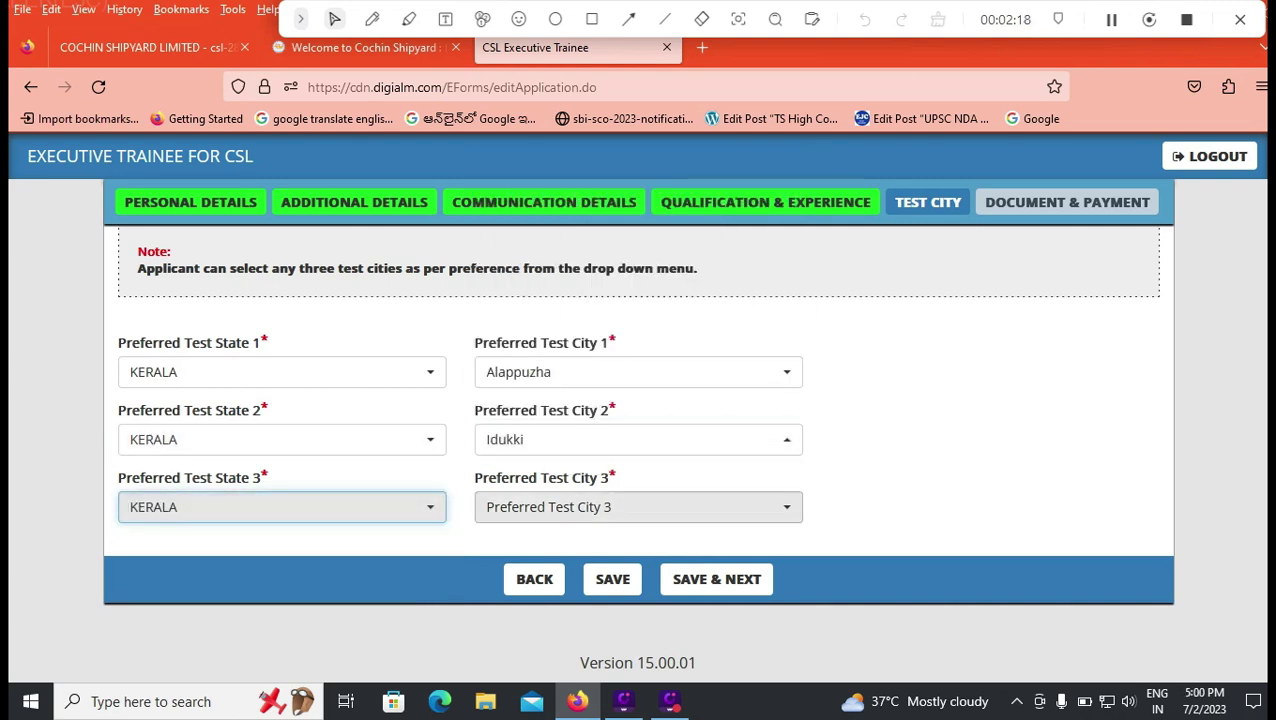
{"action": "left_click", "coordinate": [548, 507]}
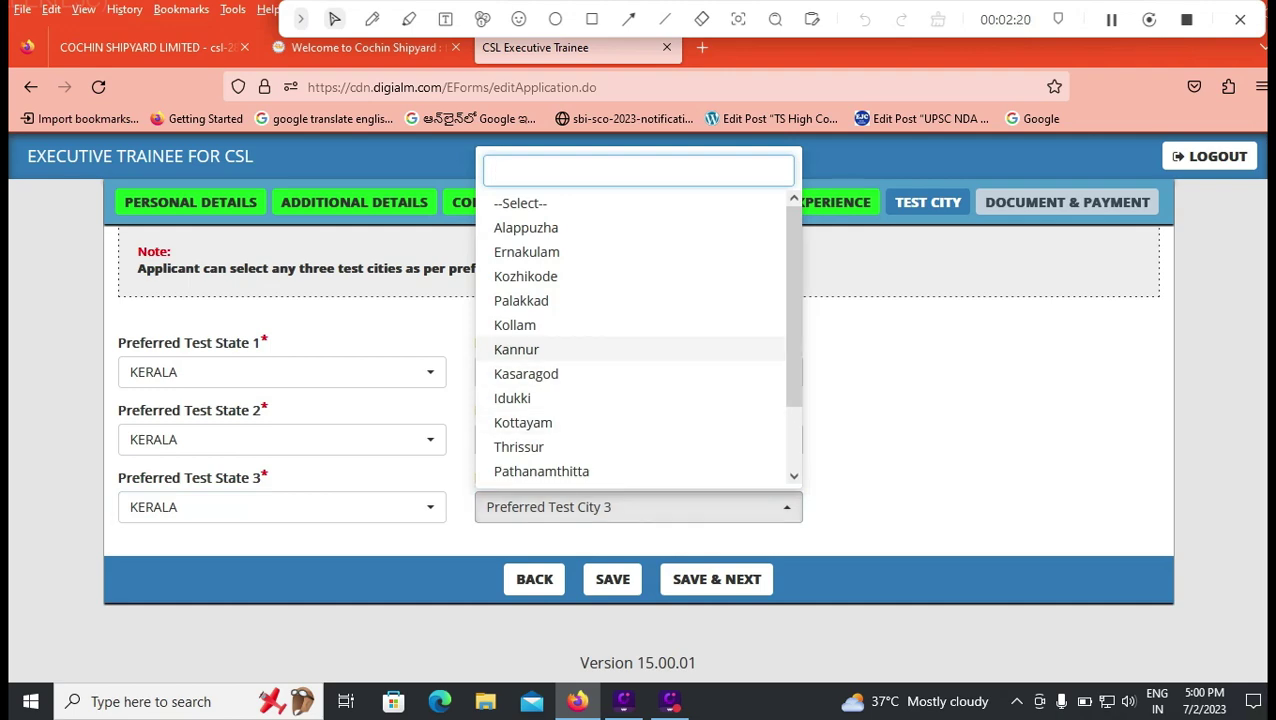
{"action": "left_click", "coordinate": [515, 325]}
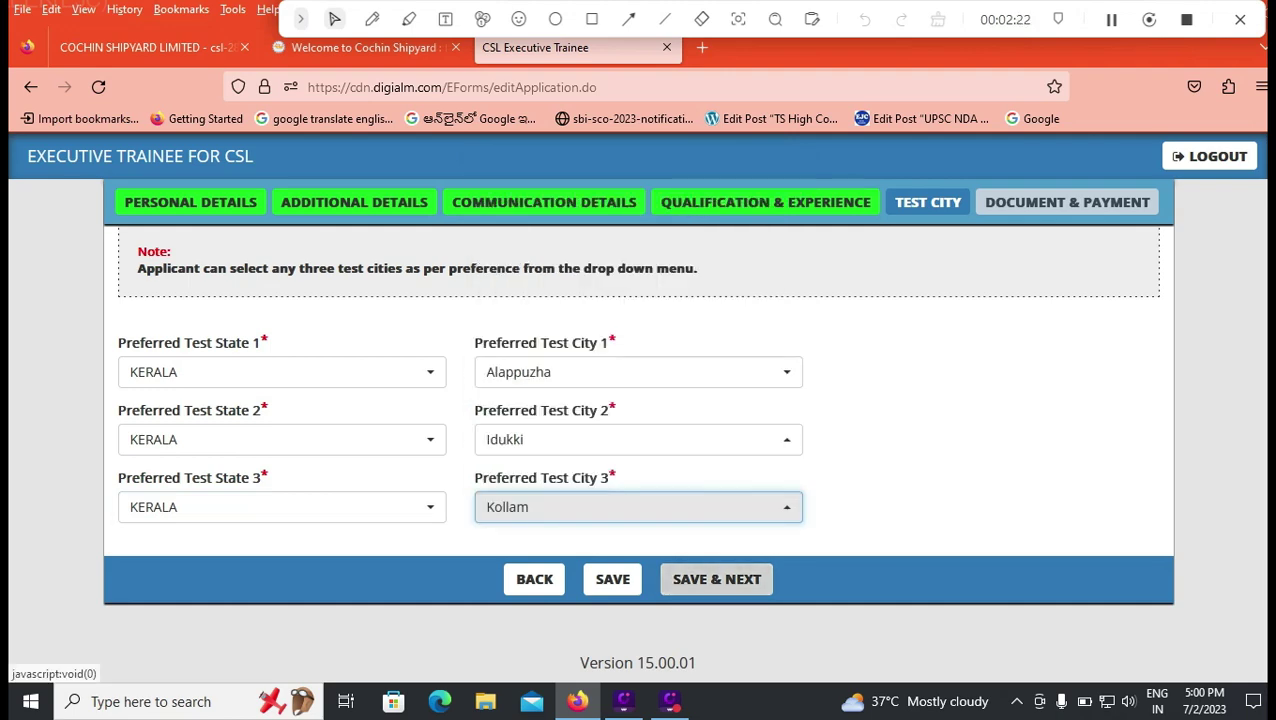
{"action": "left_click", "coordinate": [716, 579]}
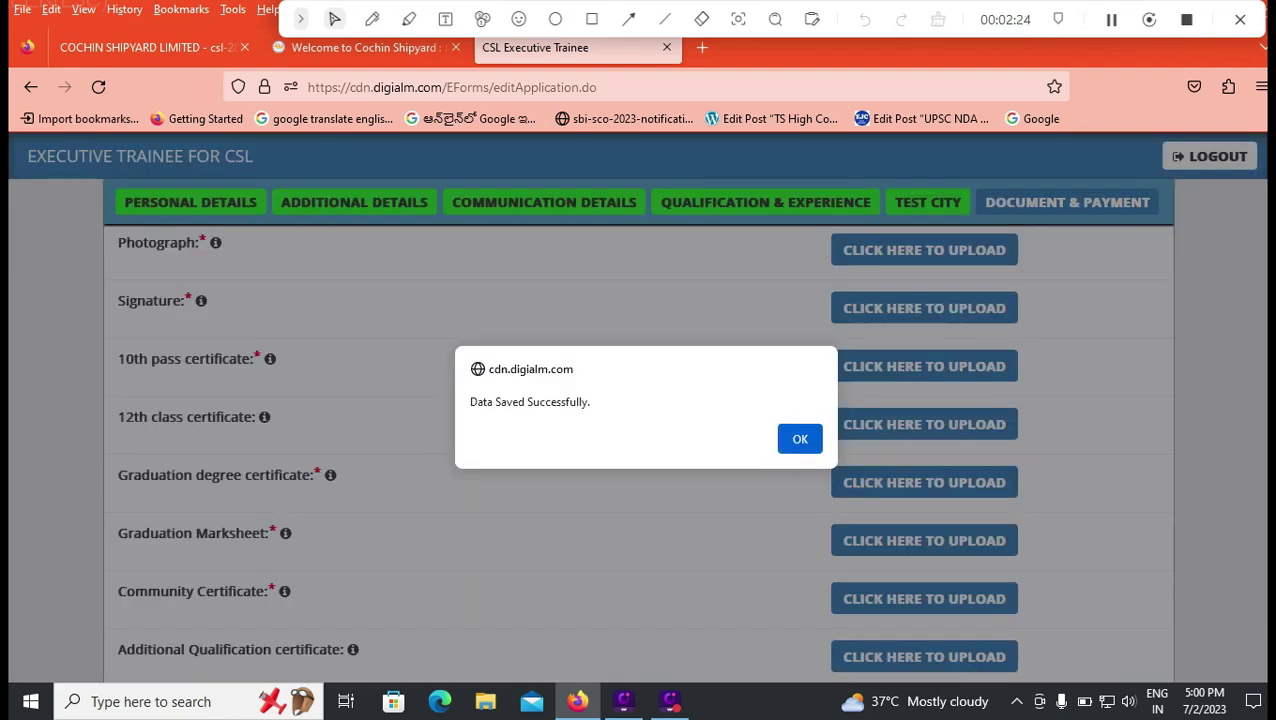
{"action": "left_click", "coordinate": [800, 439]}
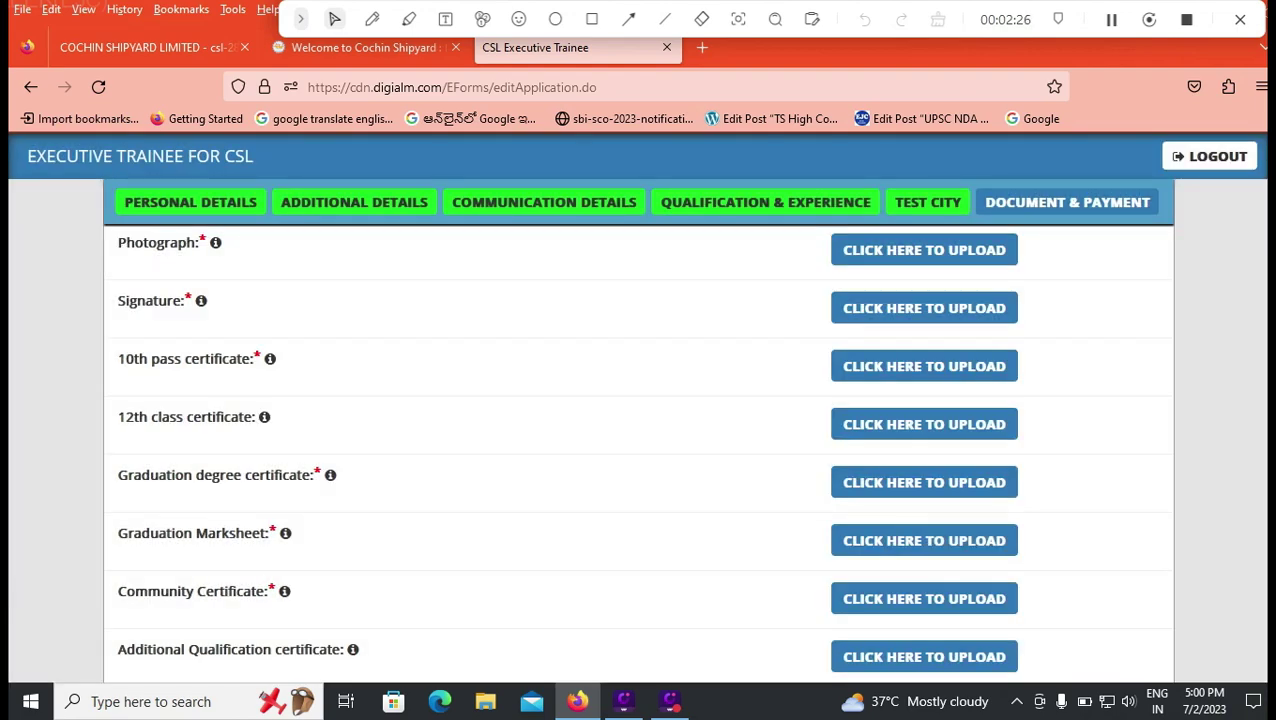
Step: Read the photograph upload instructions in the Documents Upload section
{"action": "scroll", "coordinate": [638, 430], "scroll_direction": "up", "scroll_amount": 2}
{"action": "mouse_move", "coordinate": [215, 434]}
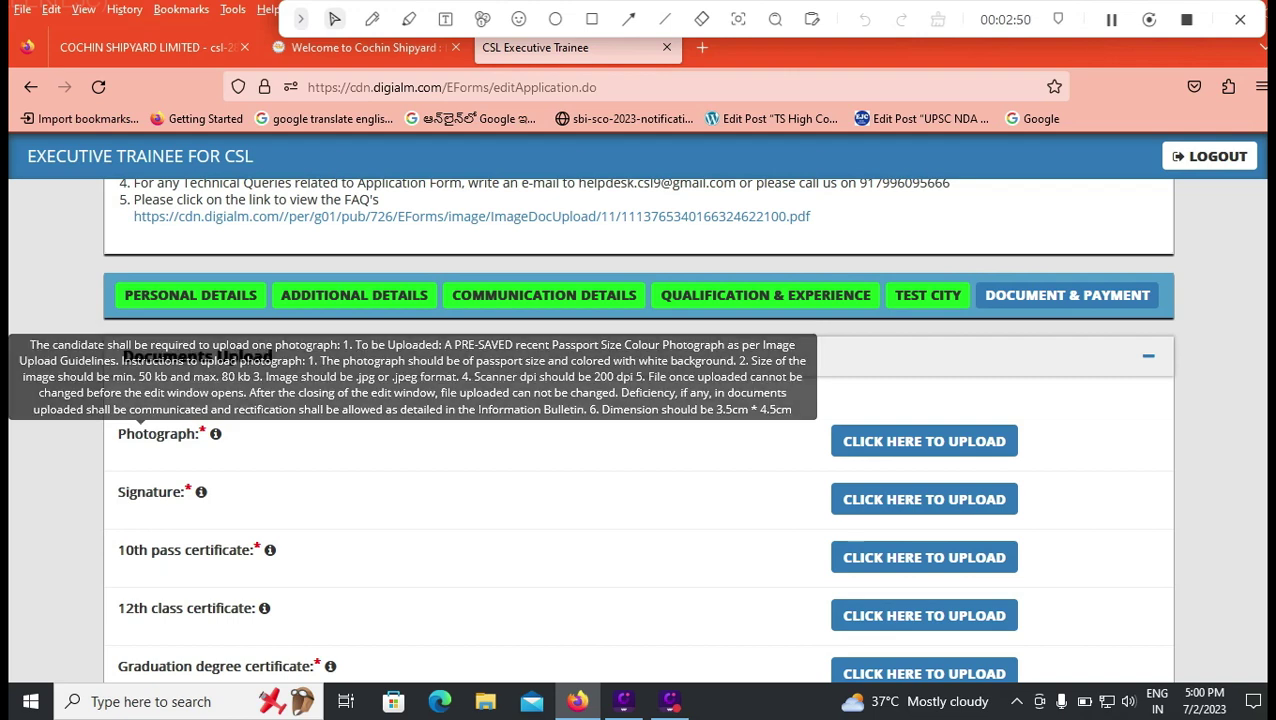
Step: Examine the file format and size requirements for the signature, certificates and marksheets, and review the payment details
{"action": "mouse_move", "coordinate": [201, 492]}
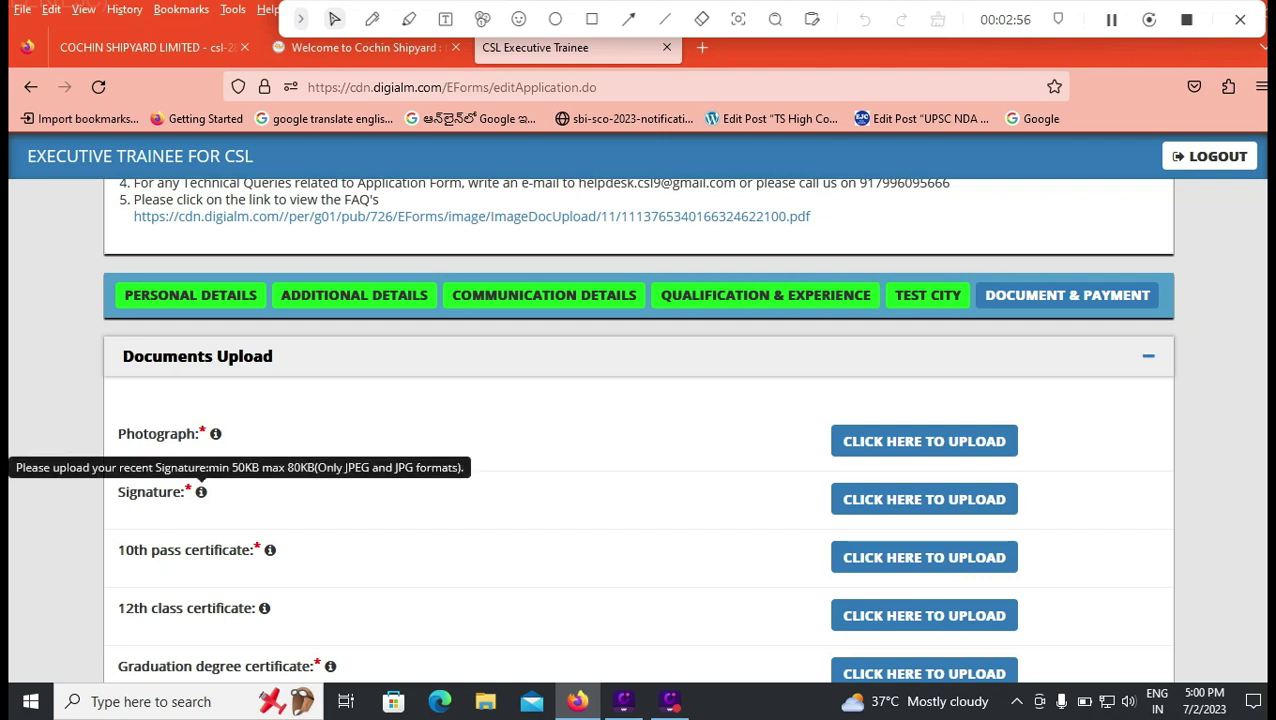
{"action": "mouse_move", "coordinate": [269, 550]}
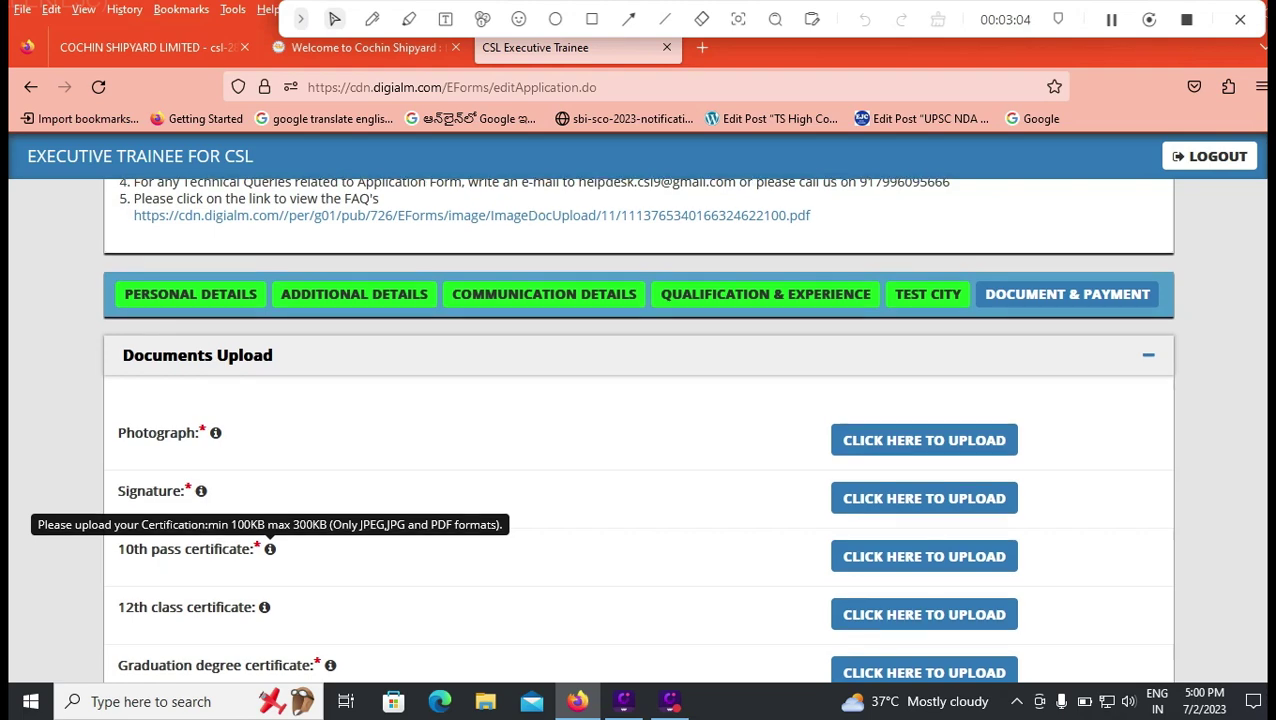
{"action": "scroll", "coordinate": [638, 450], "scroll_direction": "down", "scroll_amount": 2}
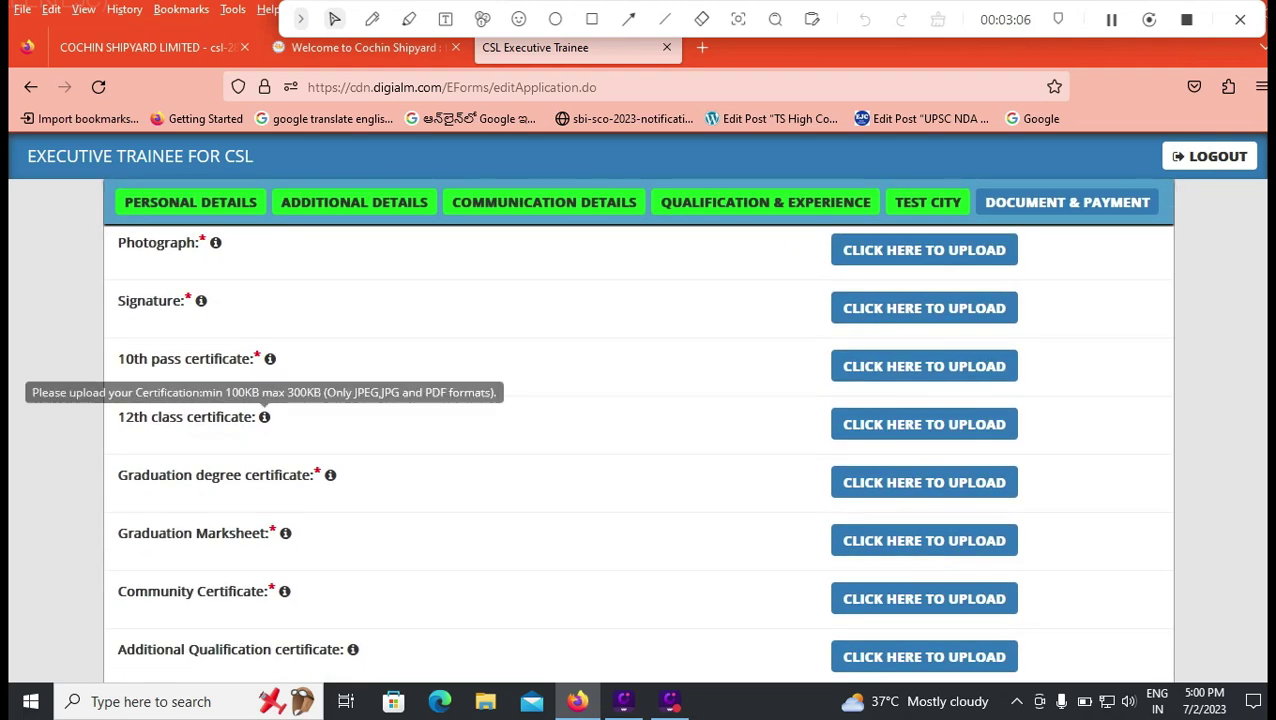
{"action": "scroll", "coordinate": [638, 450], "scroll_direction": "down", "scroll_amount": 2}
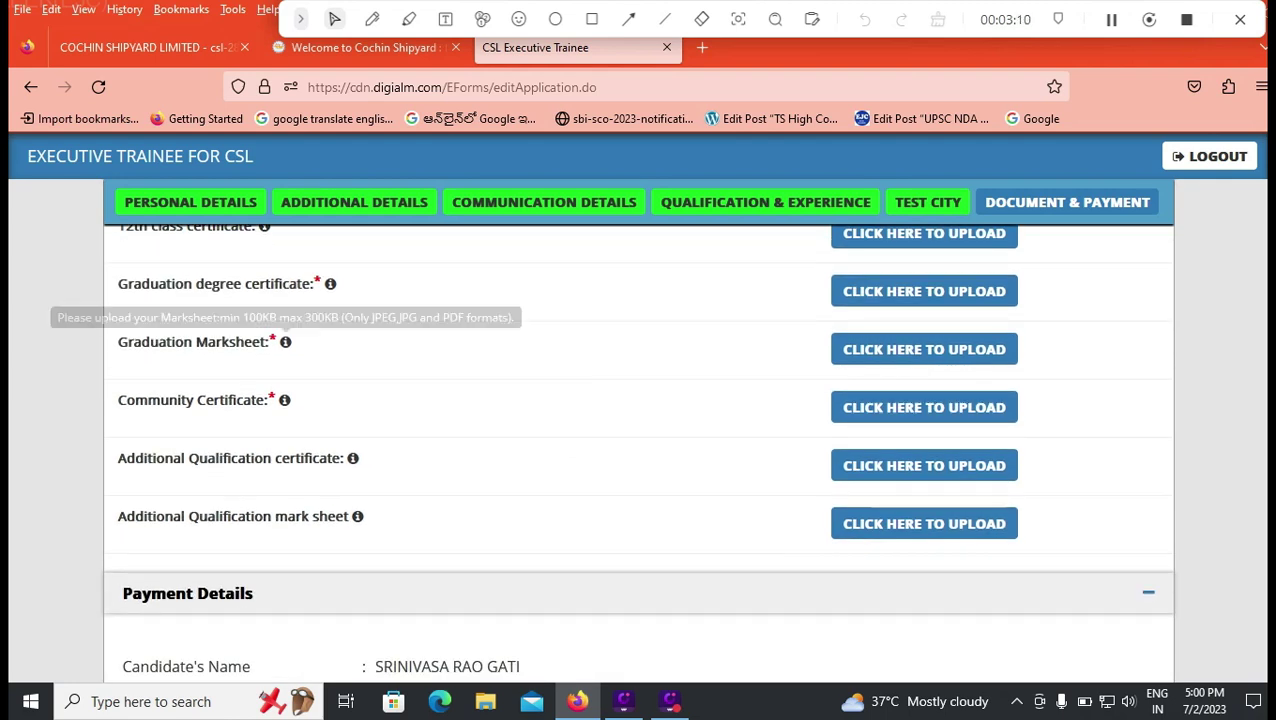
{"action": "mouse_move", "coordinate": [284, 399]}
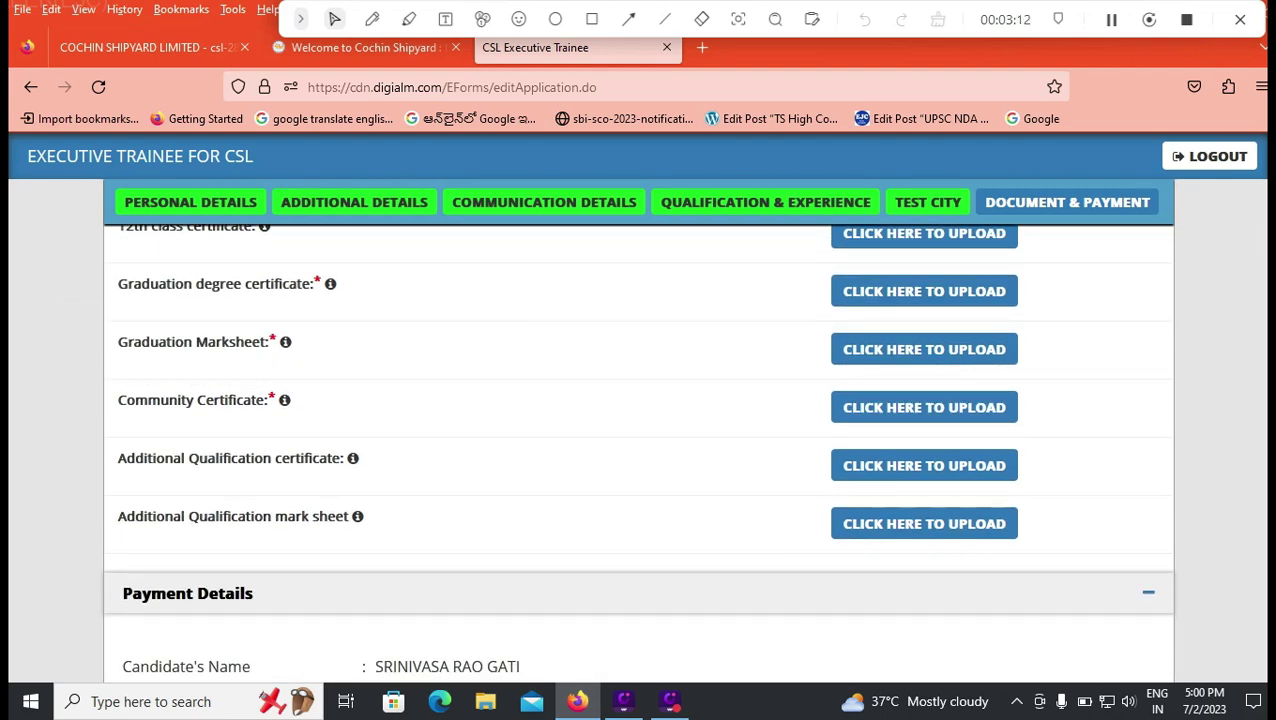
{"action": "scroll", "coordinate": [638, 450], "scroll_direction": "down", "scroll_amount": 1}
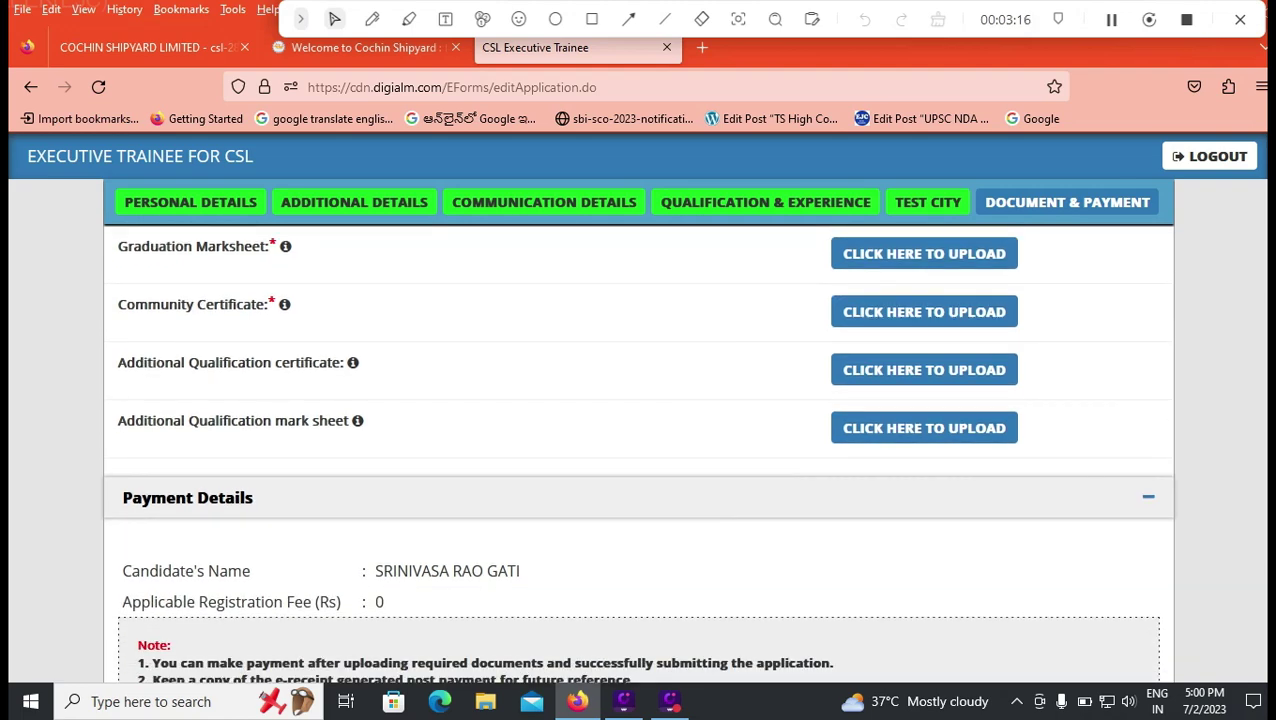
{"action": "scroll", "coordinate": [638, 450], "scroll_direction": "down", "scroll_amount": 2}
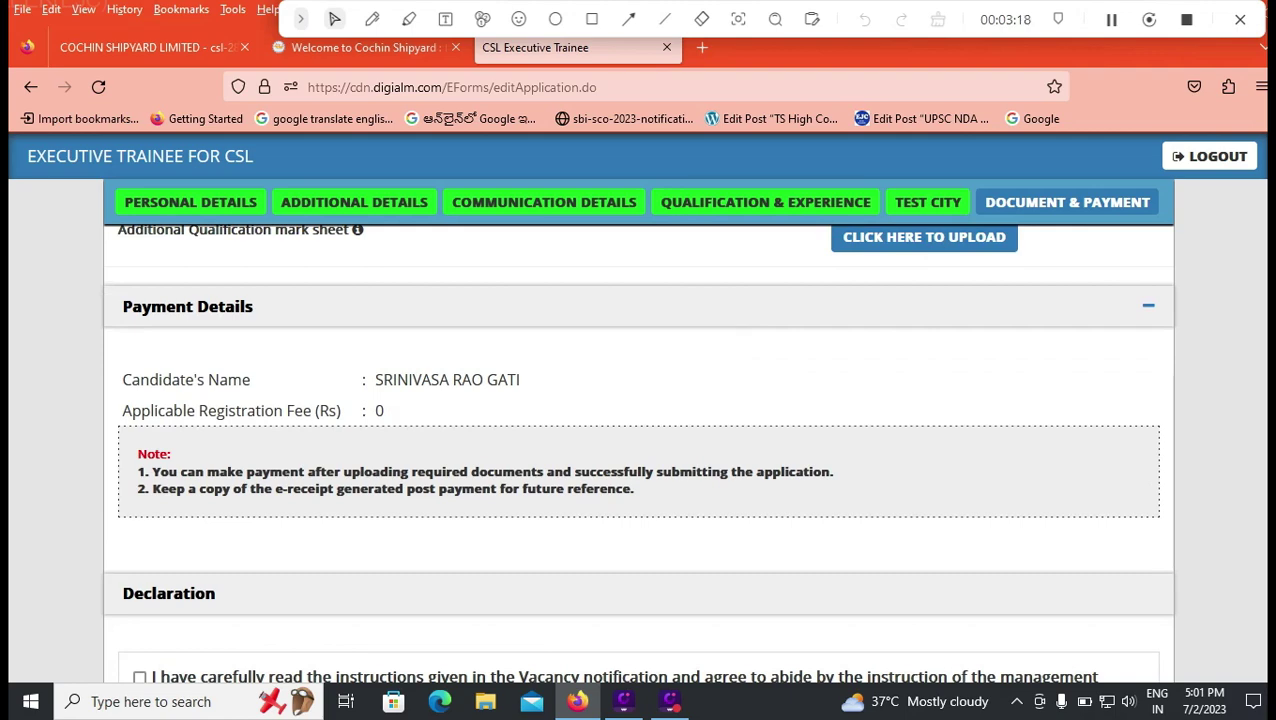
Step: Accept both declaration statements, including I Agree, and enter the captcha verification code
{"action": "scroll", "coordinate": [638, 450], "scroll_direction": "down", "scroll_amount": 1}
{"action": "scroll", "coordinate": [638, 450], "scroll_direction": "down", "scroll_amount": 2}
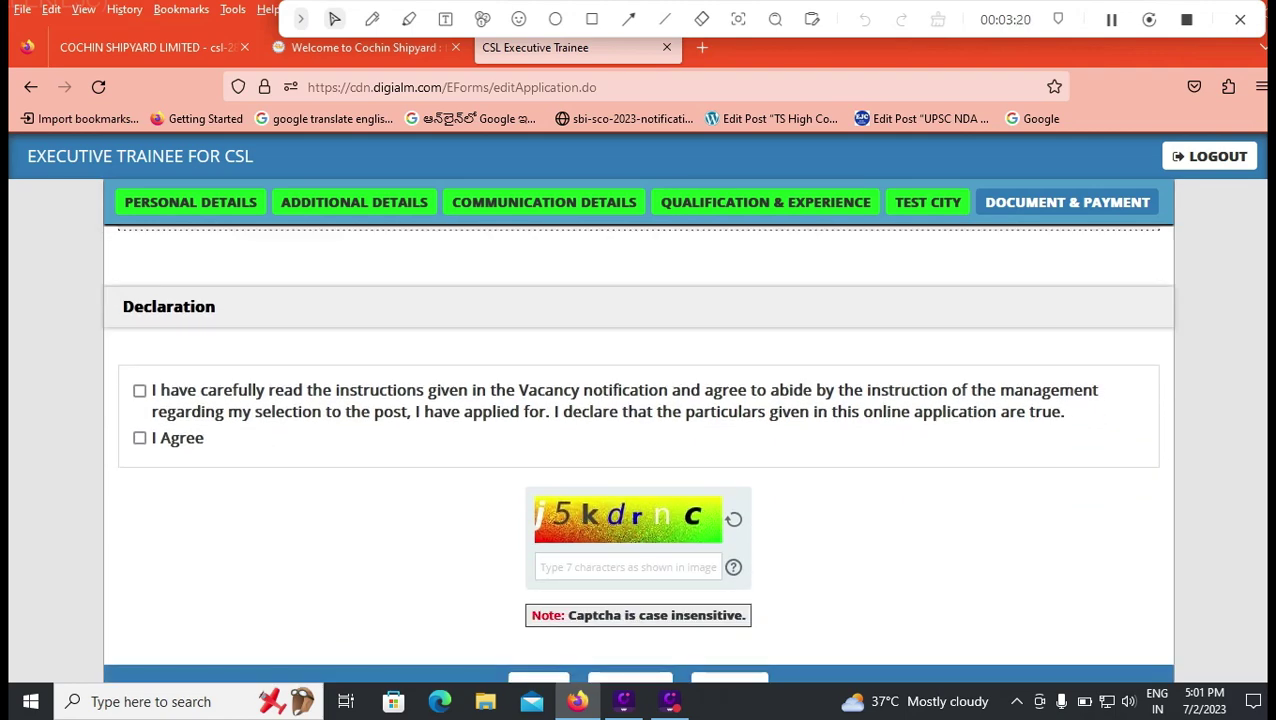
{"action": "left_click", "coordinate": [140, 391]}
{"action": "left_click", "coordinate": [140, 438]}
{"action": "left_click", "coordinate": [541, 567]}
{"action": "type", "text": "j"}
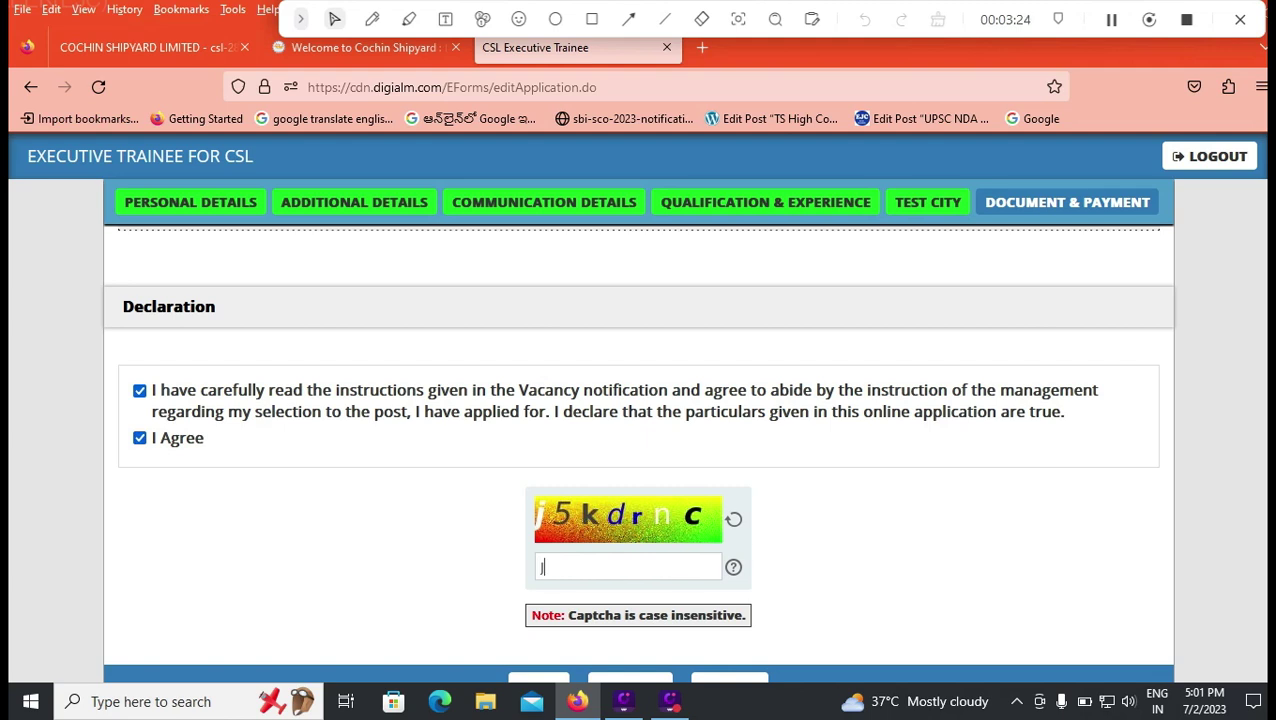
{"action": "type", "text": "5KDRNC"}
{"action": "scroll", "coordinate": [630, 579], "scroll_direction": "down", "scroll_amount": 2}
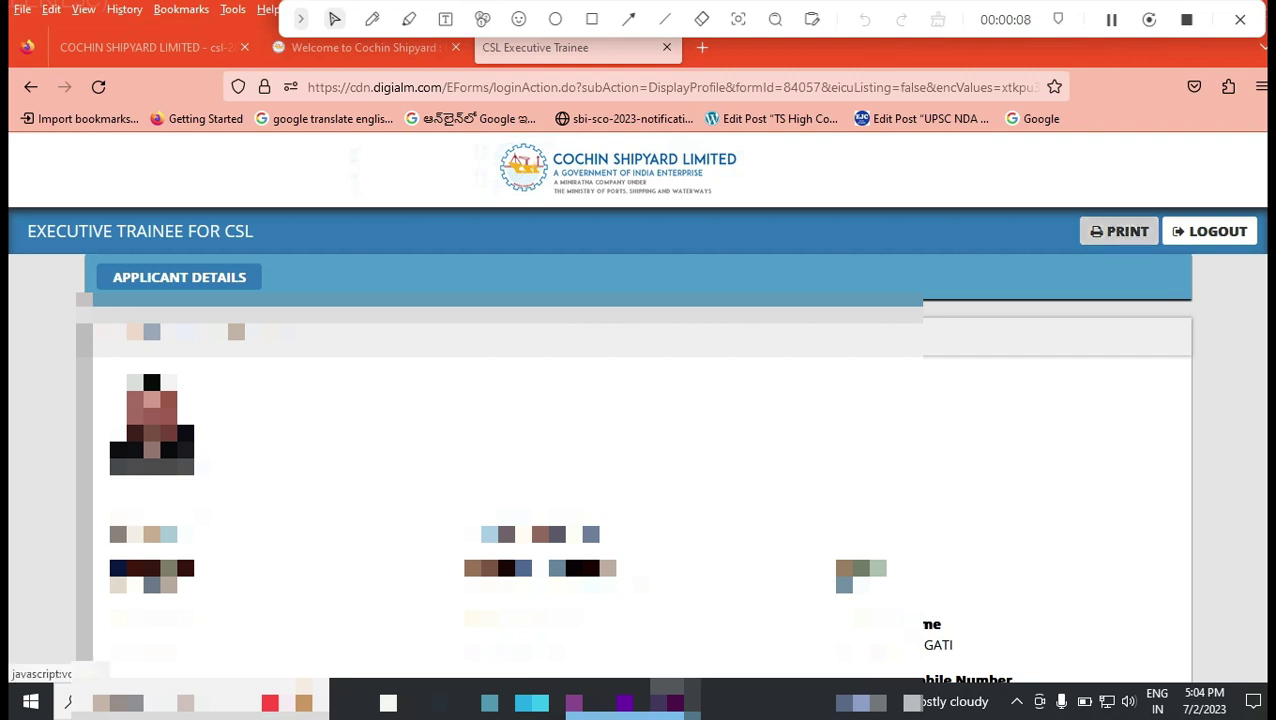
Step: Open the print preview of the Executive Trainee application from the applicant details page
{"action": "scroll", "coordinate": [1119, 231], "scroll_direction": "down", "scroll_amount": 1}
{"action": "left_click", "coordinate": [1119, 156]}
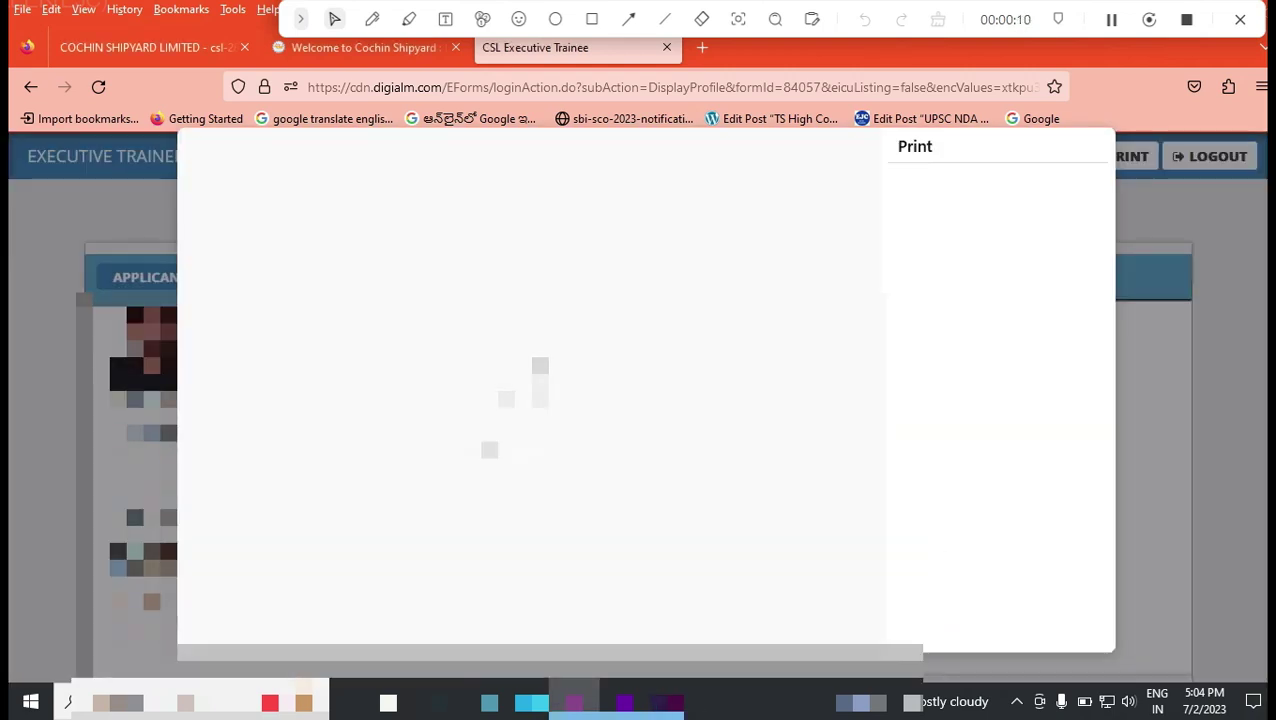